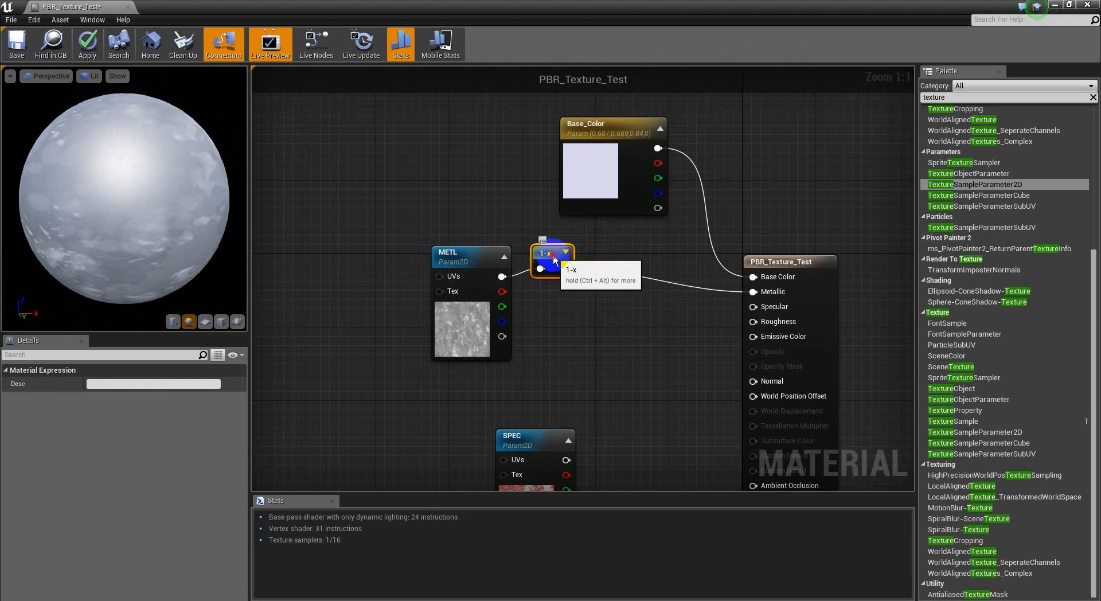
Step: Insert a Multiply node between the 1-x node's output and the material's Metallic input
{"action": "right_click_drag", "start_coordinate": [637, 321], "coordinate": [573, 324]}
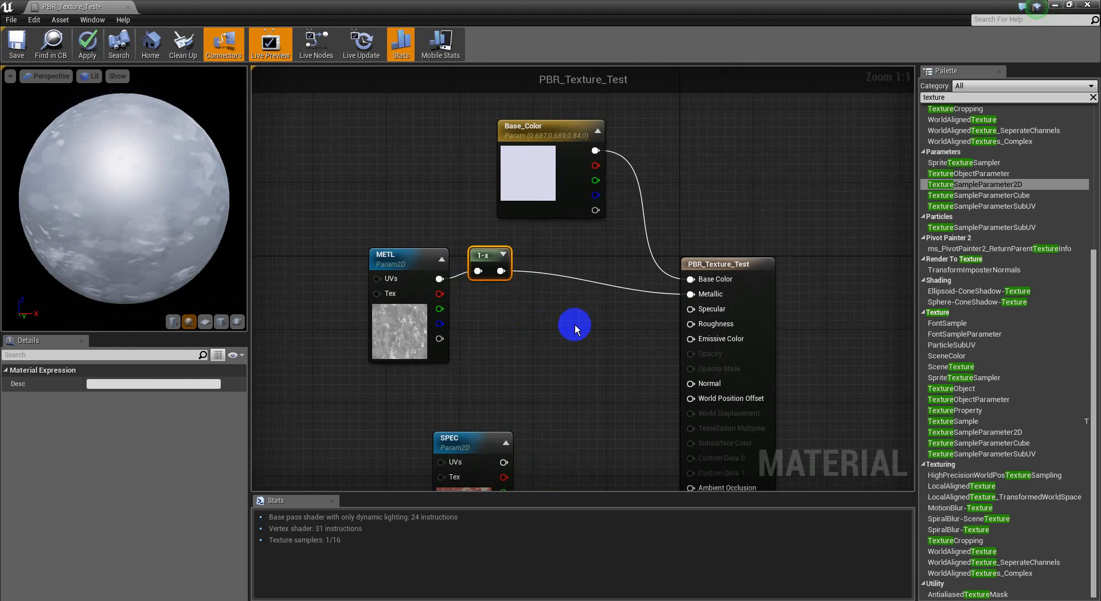
{"action": "key", "text": "m"}
{"action": "left_click", "coordinate": [564, 273]}
{"action": "left_click_drag", "start_coordinate": [691, 294], "coordinate": [498, 279]}
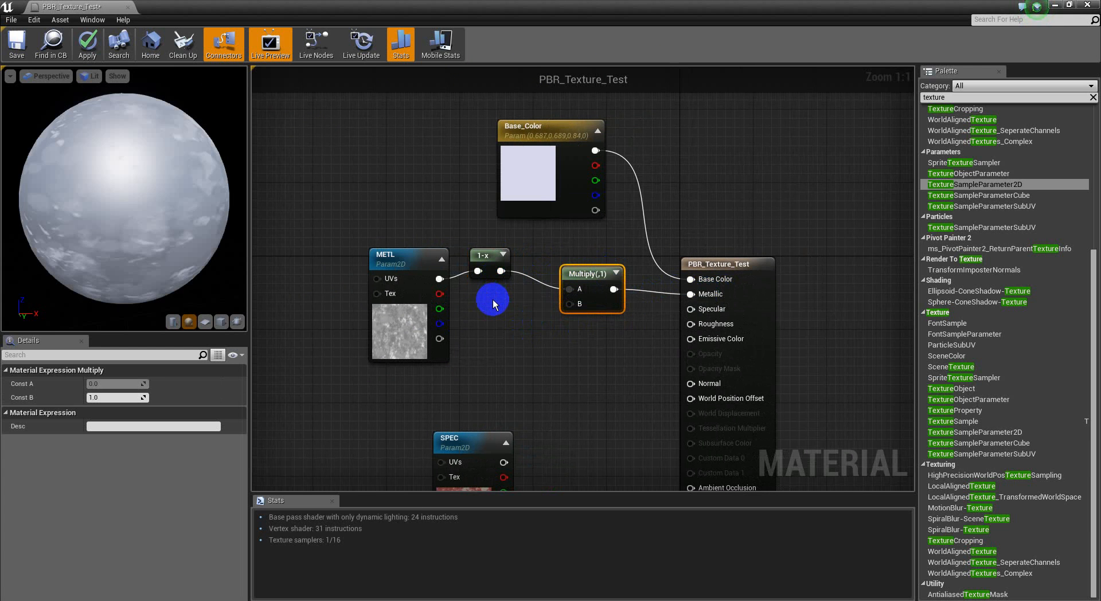
Step: Add a scalar parameter named METL_Value below the 1-x node and connect it to the Multiply node's B input
{"action": "left_click", "coordinate": [493, 304]}
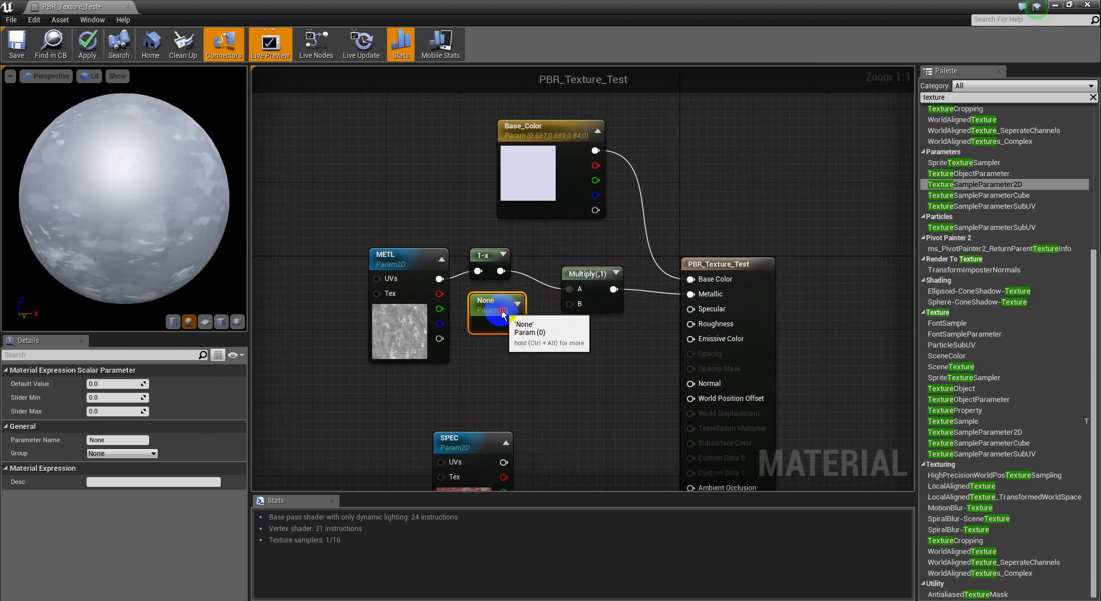
{"action": "left_click", "coordinate": [115, 441]}
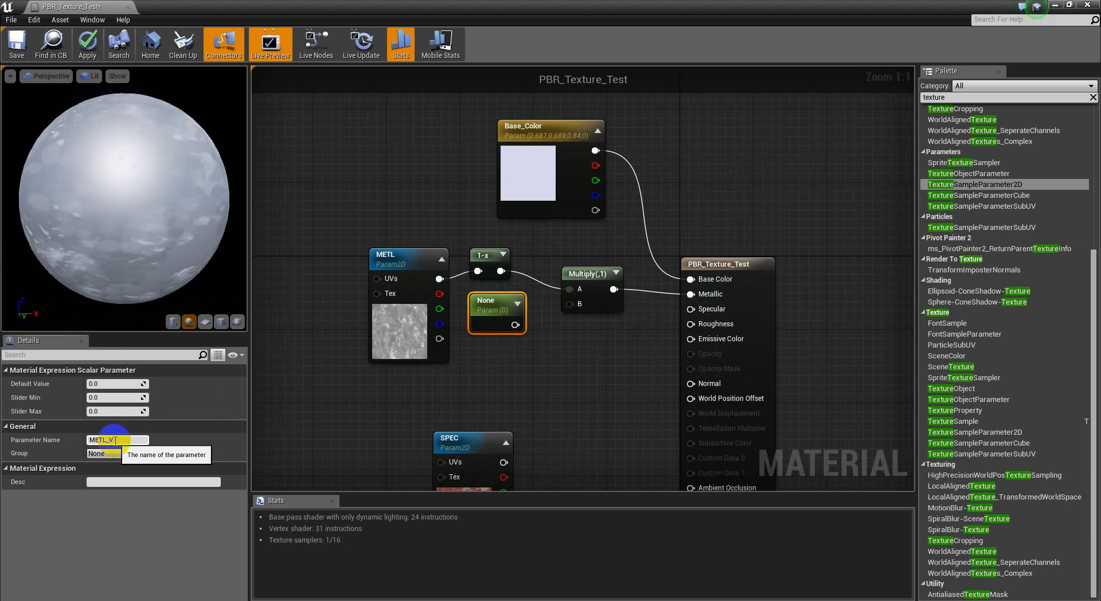
{"action": "key", "text": "Return"}
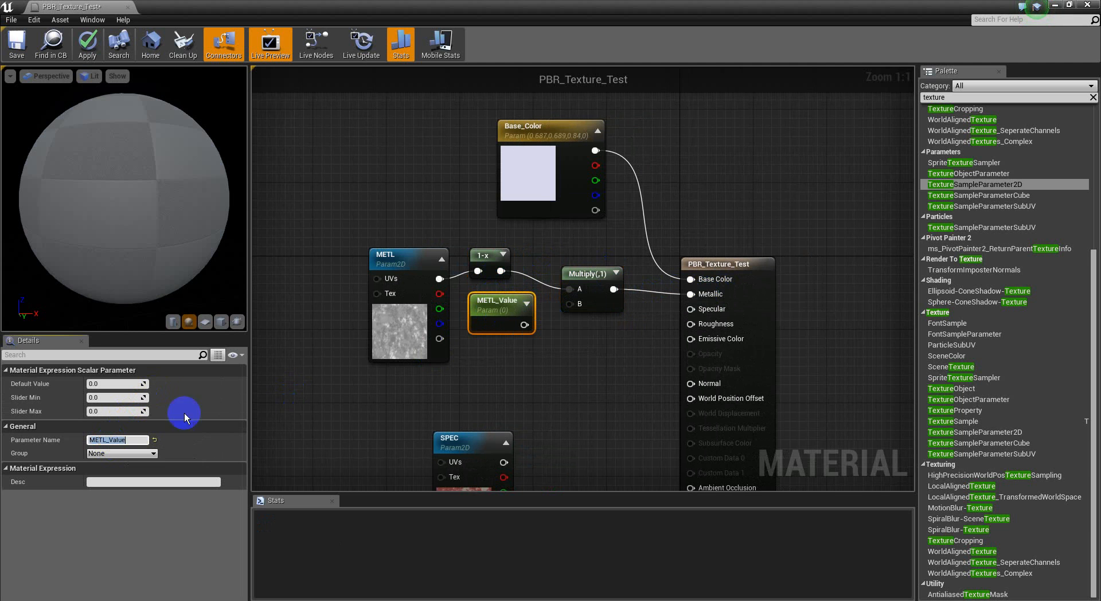
{"action": "left_click_drag", "start_coordinate": [570, 304], "coordinate": [523, 326]}
{"action": "mouse_move", "coordinate": [53, 179]}
{"action": "left_mouse_down"}
{"action": "mouse_move", "coordinate": [455, 194]}
{"action": "mouse_move", "coordinate": [144, 240]}
{"action": "left_mouse_up"}
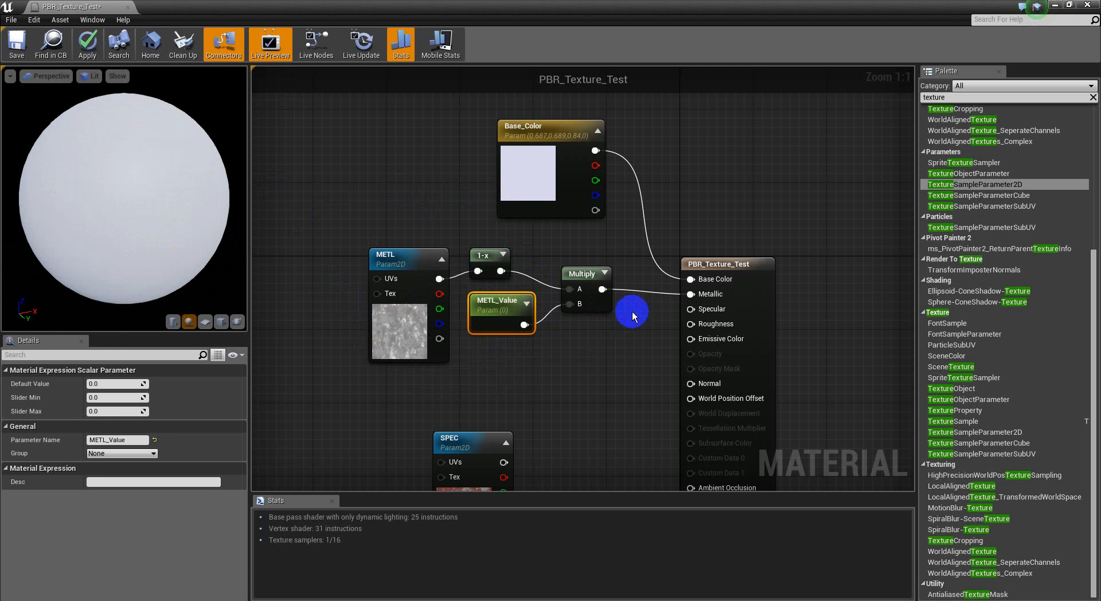
Step: Inspect the PaintedConcrete_ROUG texture used by the METL node in the texture viewer, closing the viewer when done
{"action": "left_click", "coordinate": [407, 333]}
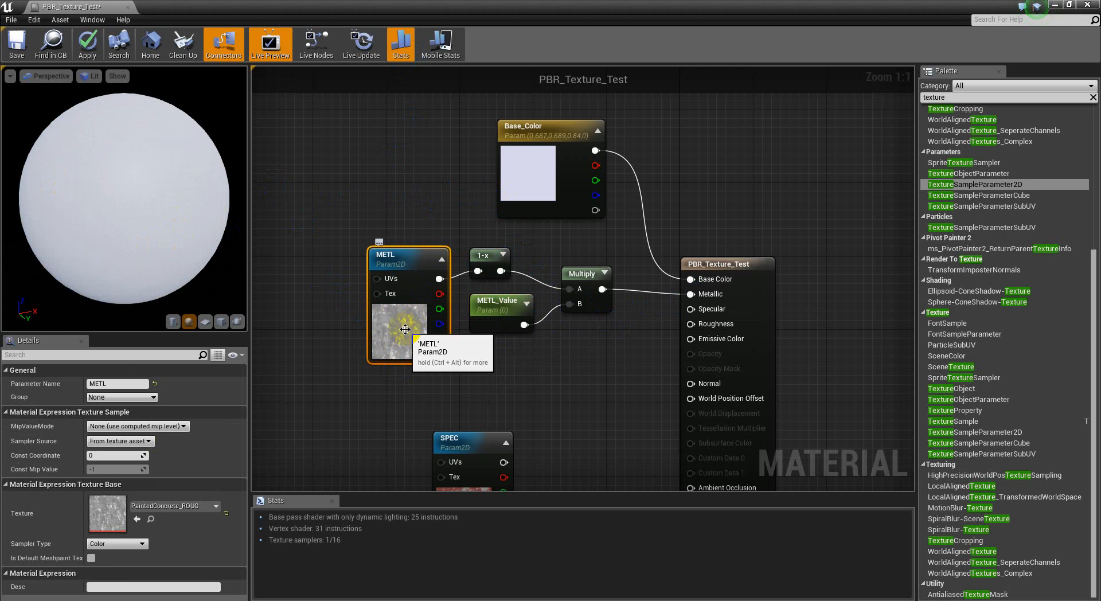
{"action": "left_click", "coordinate": [1053, 7]}
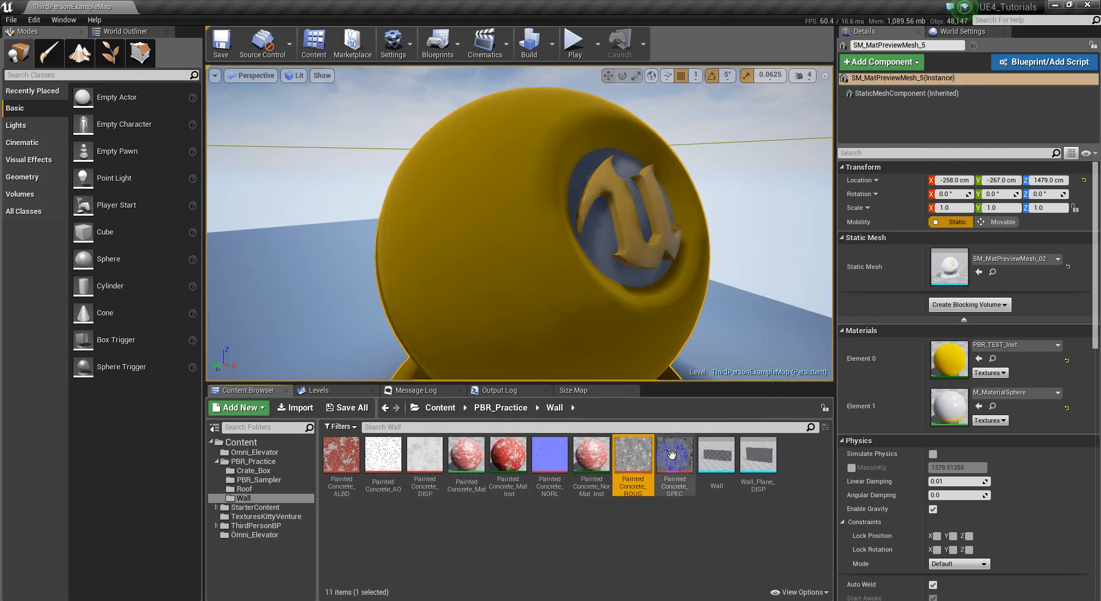
{"action": "double_click", "coordinate": [633, 461]}
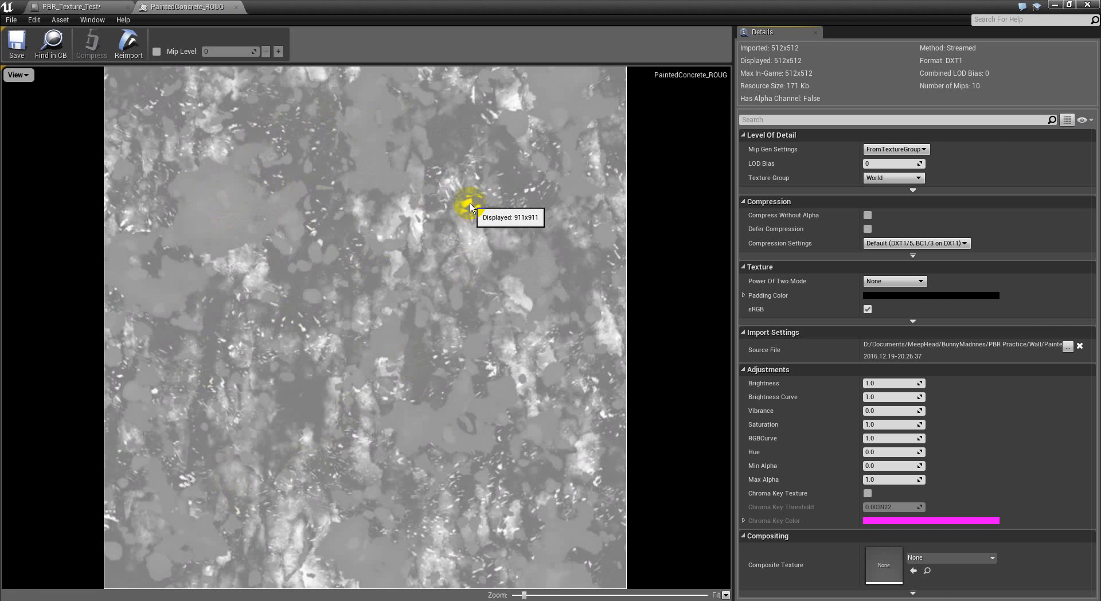
{"action": "left_click", "coordinate": [236, 7]}
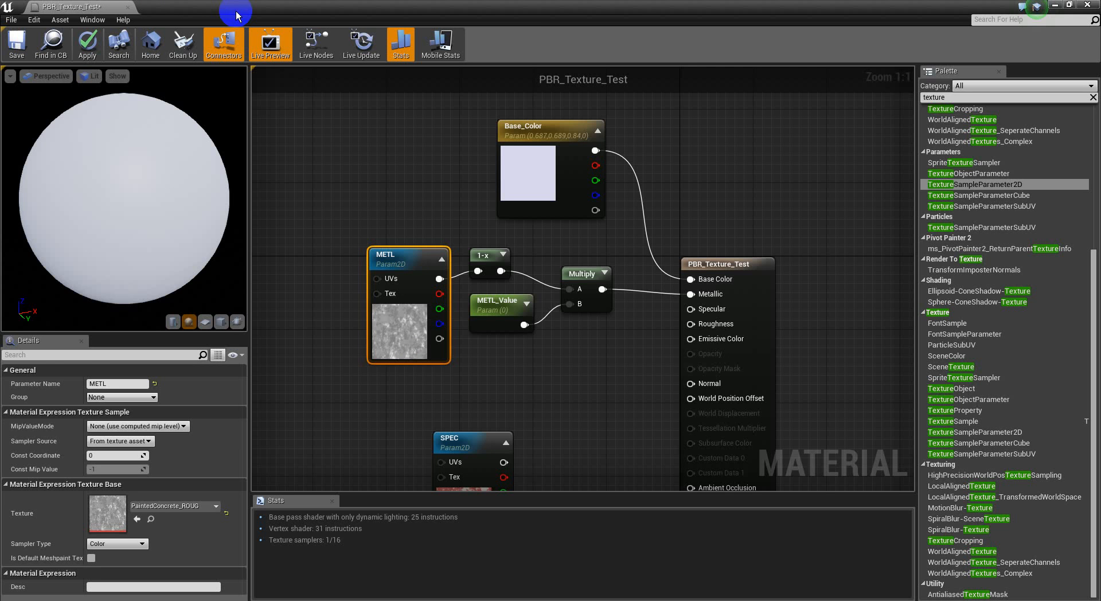
Step: Set the METL_Value parameter's default value to 1 and check the preview sphere
{"action": "left_click", "coordinate": [513, 324]}
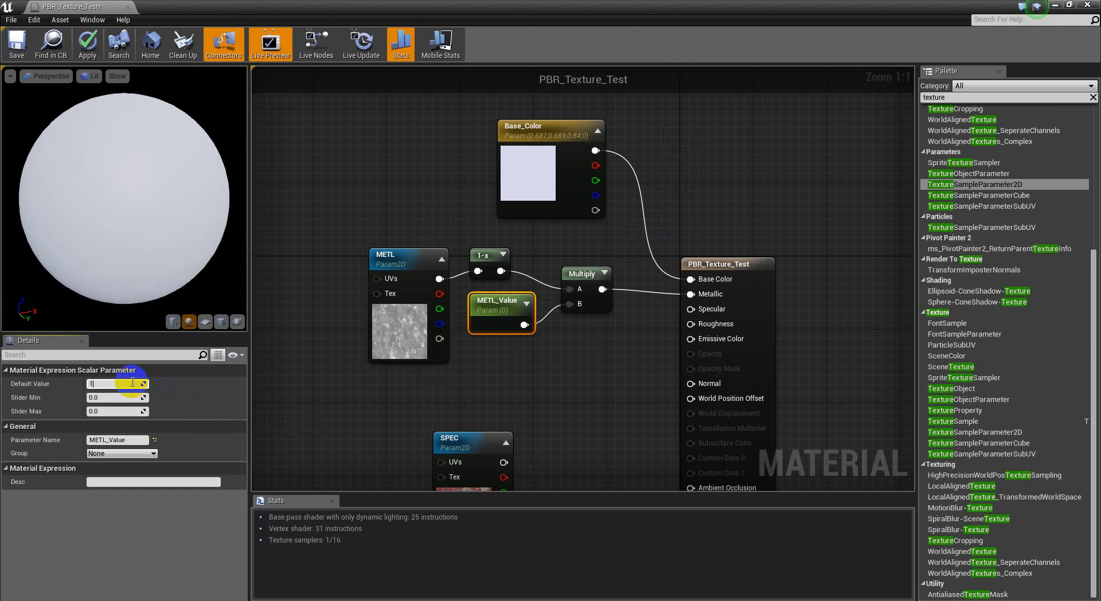
{"action": "key", "text": "Return"}
{"action": "mouse_move", "coordinate": [96, 187]}
{"action": "left_mouse_down"}
{"action": "mouse_move", "coordinate": [295, 196]}
{"action": "mouse_move", "coordinate": [617, 152]}
{"action": "mouse_move", "coordinate": [117, 135]}
{"action": "mouse_move", "coordinate": [474, 130]}
{"action": "mouse_move", "coordinate": [160, 135]}
{"action": "mouse_move", "coordinate": [369, 106]}
{"action": "mouse_move", "coordinate": [455, 132]}
{"action": "mouse_move", "coordinate": [400, 83]}
{"action": "mouse_move", "coordinate": [275, 184]}
{"action": "mouse_move", "coordinate": [98, 188]}
{"action": "left_mouse_up"}
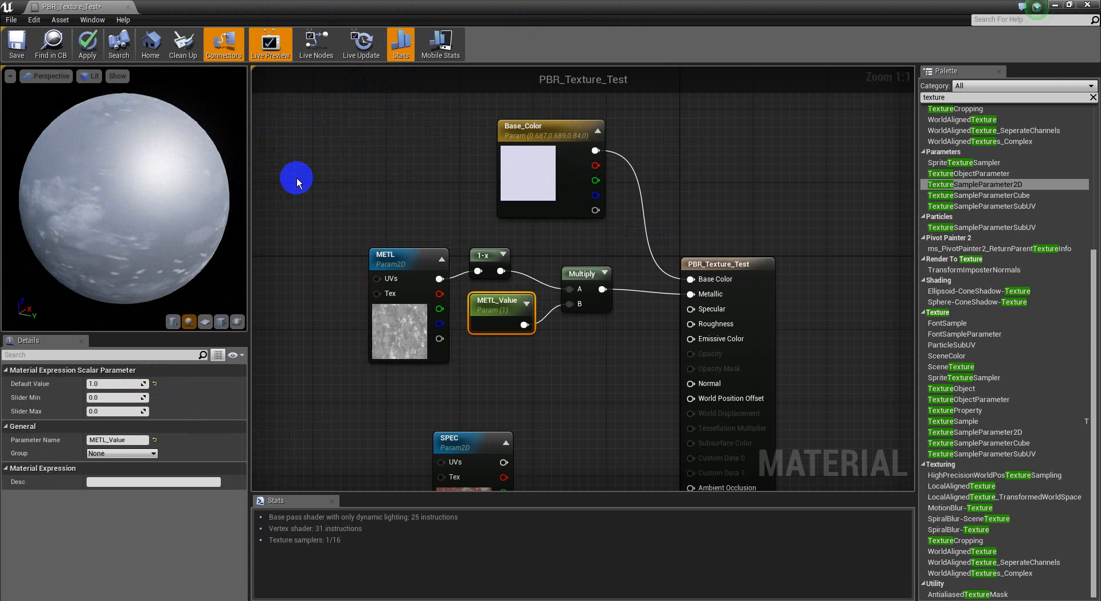
Step: Move the METL node group closer to Base_Color and place the SPEC texture node just beneath the METL nodes
{"action": "right_click_drag", "start_coordinate": [586, 252], "coordinate": [620, 236]}
{"action": "left_click_drag", "start_coordinate": [621, 228], "coordinate": [402, 293]}
{"action": "left_click", "coordinate": [595, 342]}
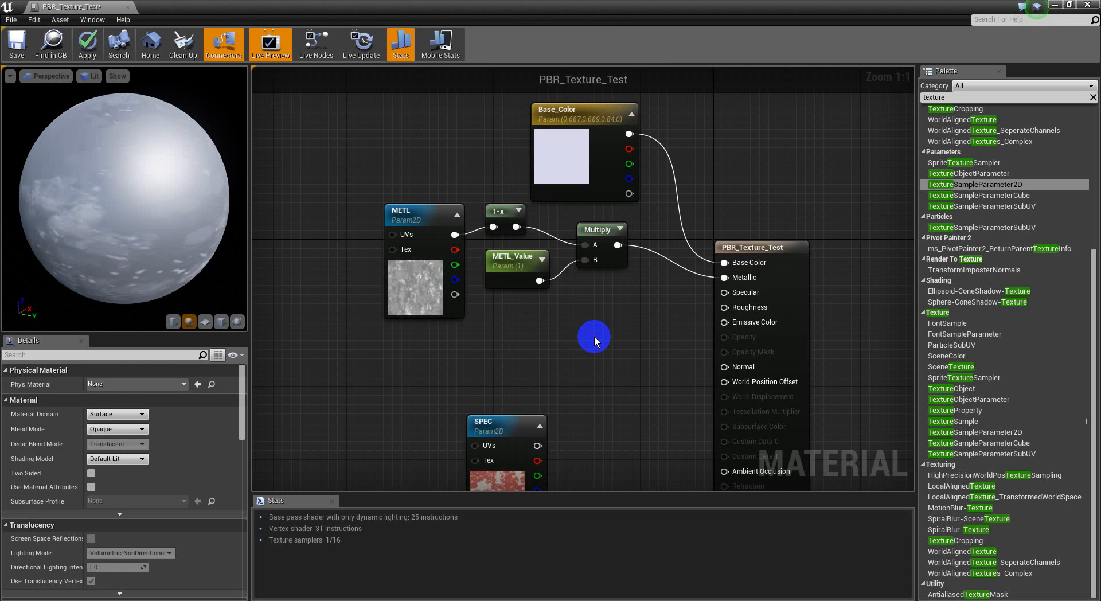
{"action": "right_click_drag", "start_coordinate": [612, 377], "coordinate": [621, 301]}
{"action": "left_click_drag", "start_coordinate": [501, 420], "coordinate": [491, 329]}
{"action": "mouse_move", "coordinate": [572, 411]}
{"action": "right_mouse_down"}
{"action": "mouse_move", "coordinate": [589, 396]}
{"action": "mouse_move", "coordinate": [586, 409]}
{"action": "right_mouse_up"}
Step: Assign the PaintedConcrete_SPEC texture to the SPEC node and connect its output to the Specular input
{"action": "left_click", "coordinate": [195, 507]}
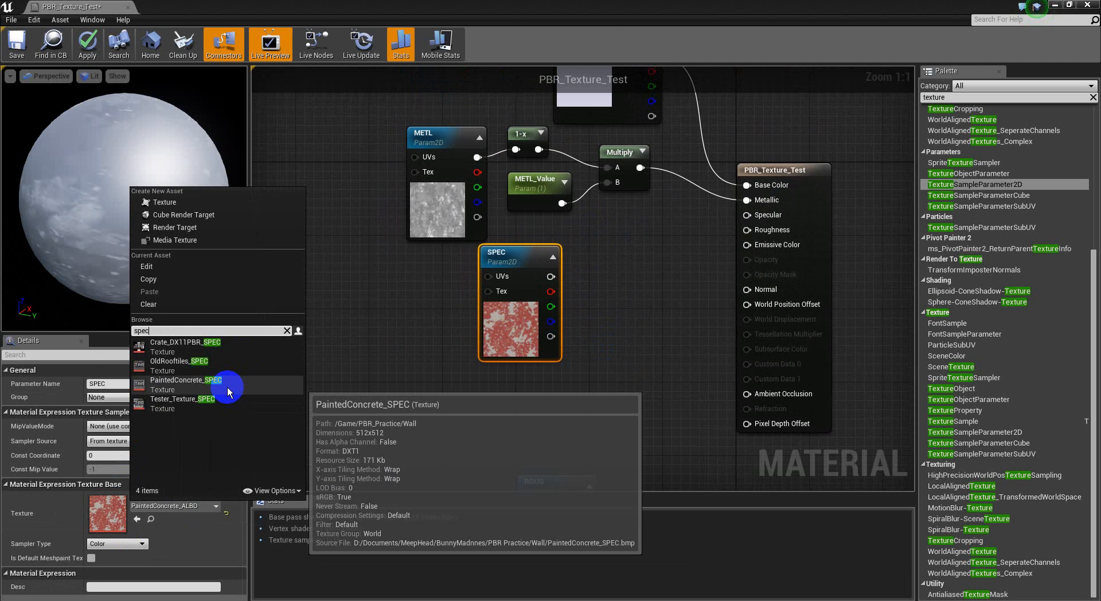
{"action": "left_click", "coordinate": [227, 388]}
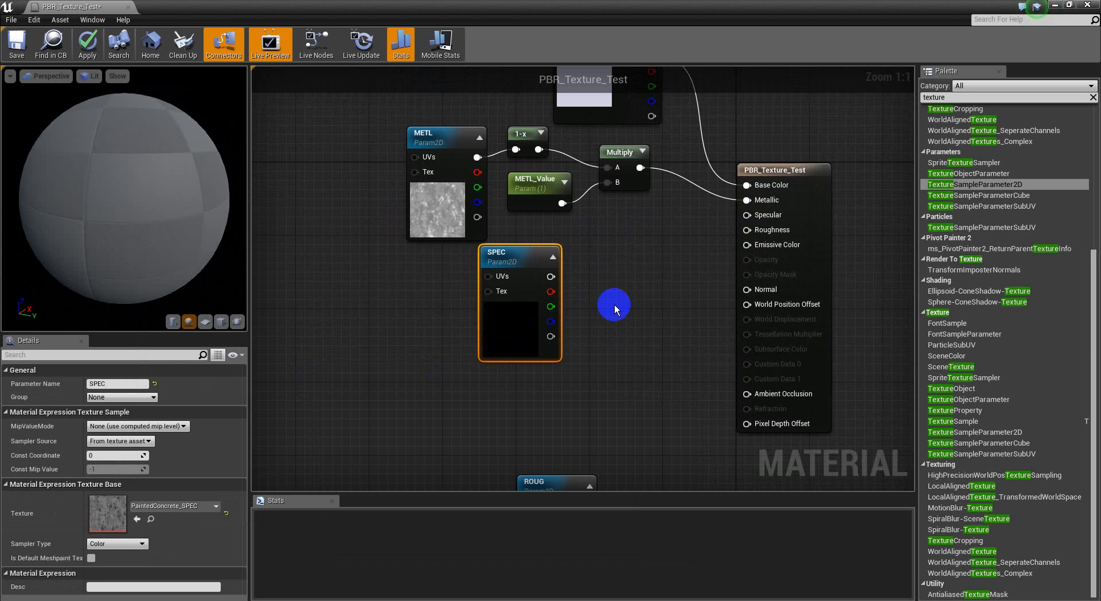
{"action": "left_click_drag", "start_coordinate": [747, 214], "coordinate": [549, 277]}
{"action": "left_click_drag", "start_coordinate": [171, 203], "coordinate": [148, 258]}
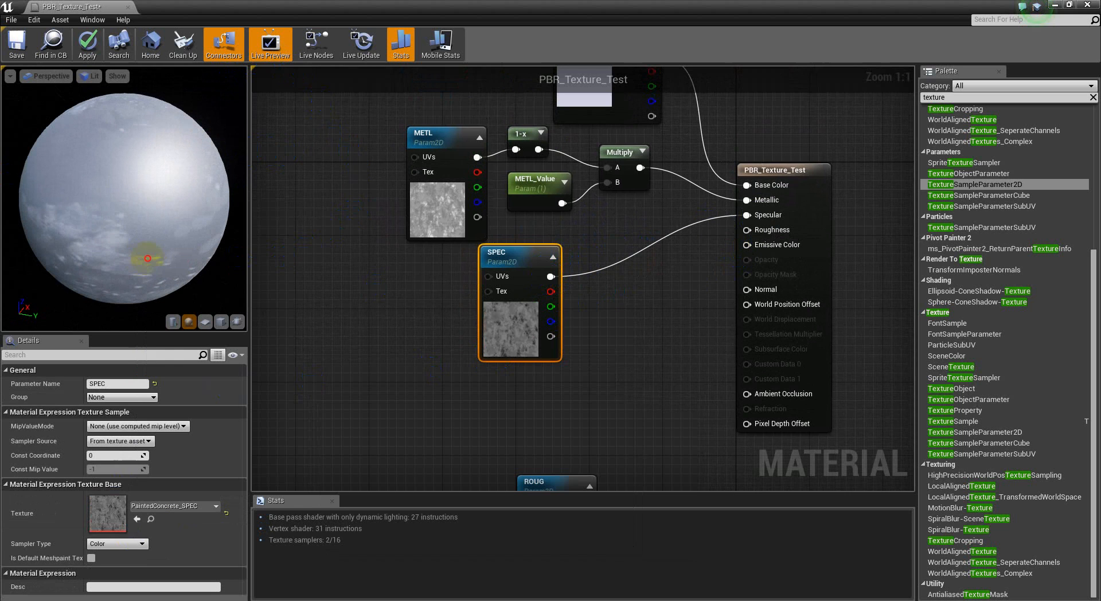
Step: Disconnect the SPEC node from Specular and reconnect it to compare the effect on the preview sphere
{"action": "left_click", "coordinate": [408, 210]}
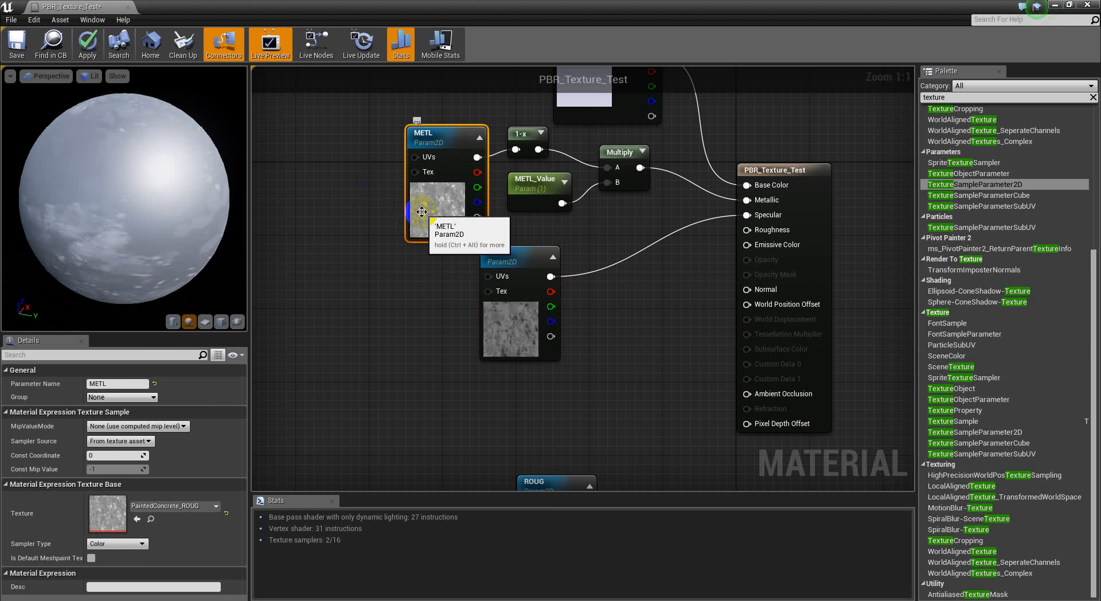
{"action": "right_click_drag", "start_coordinate": [449, 197], "coordinate": [425, 229]}
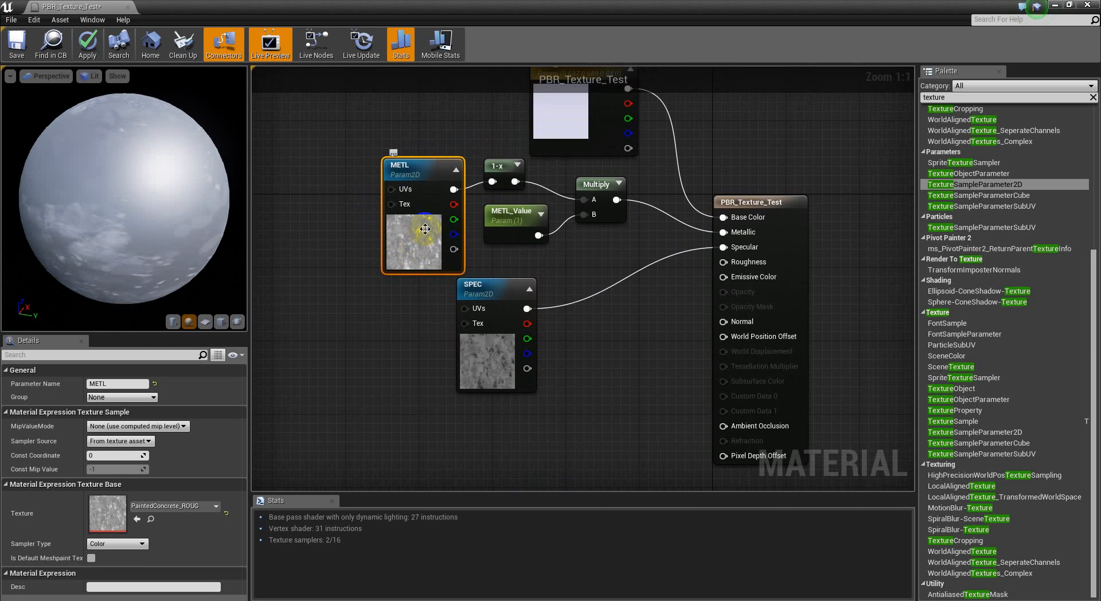
{"action": "left_click", "coordinate": [489, 339]}
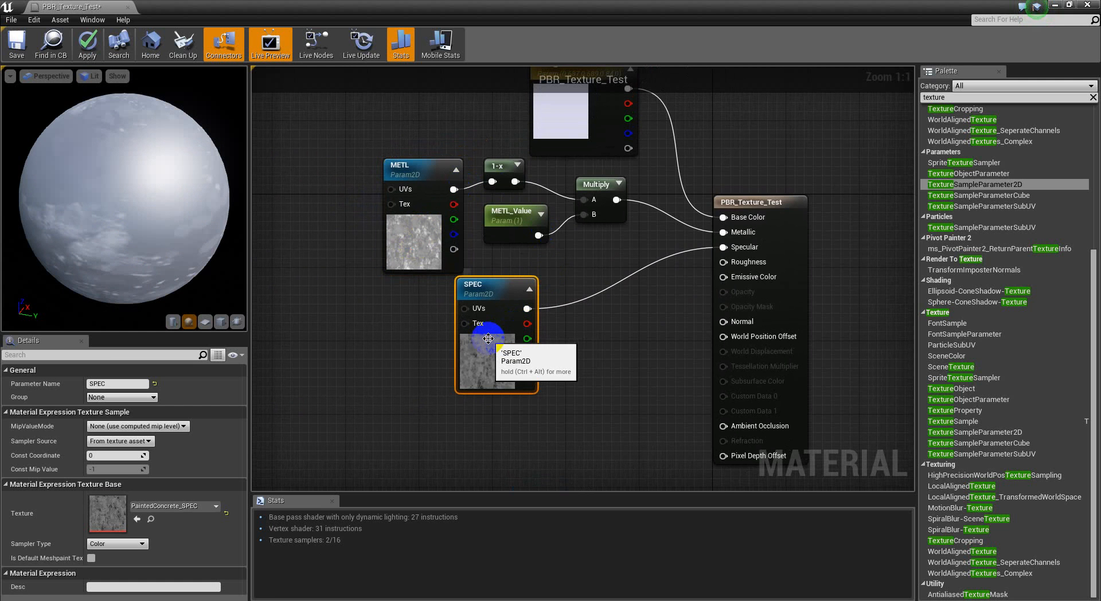
{"action": "left_click", "coordinate": [526, 308], "text": "alt"}
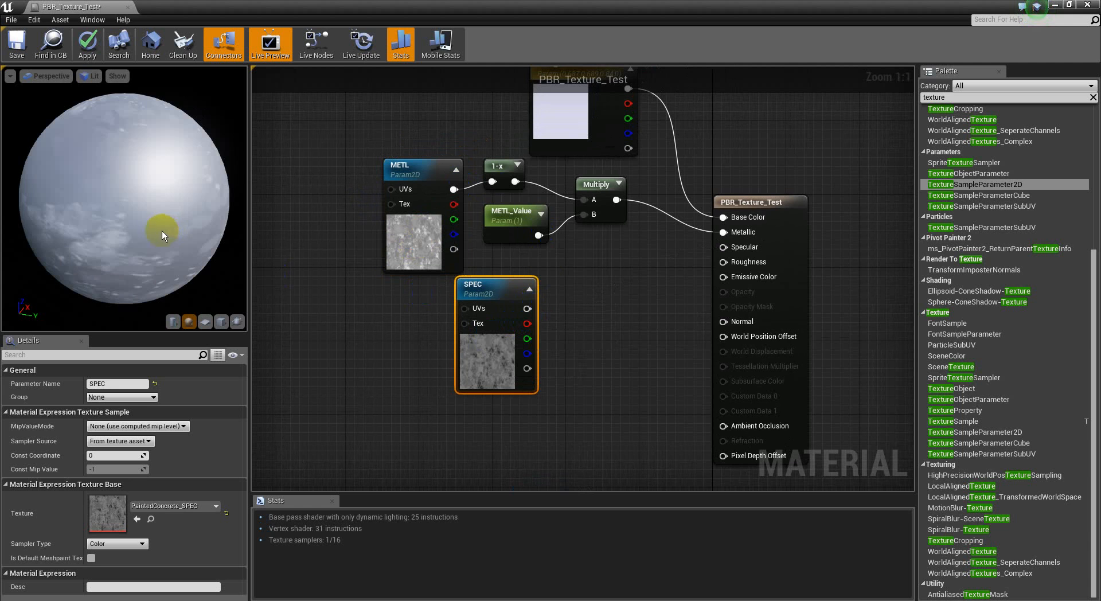
{"action": "left_click_drag", "start_coordinate": [526, 309], "coordinate": [754, 248]}
Step: Duplicate the METL_Value parameter together with its Multiply node near the SPEC texture node
{"action": "right_click_drag", "start_coordinate": [583, 366], "coordinate": [583, 361]}
{"action": "right_click_drag", "start_coordinate": [605, 259], "coordinate": [574, 260]}
{"action": "left_click_drag", "start_coordinate": [580, 256], "coordinate": [509, 206]}
{"action": "key", "text": "ctrl+c"}
{"action": "key", "text": "ctrl+v"}
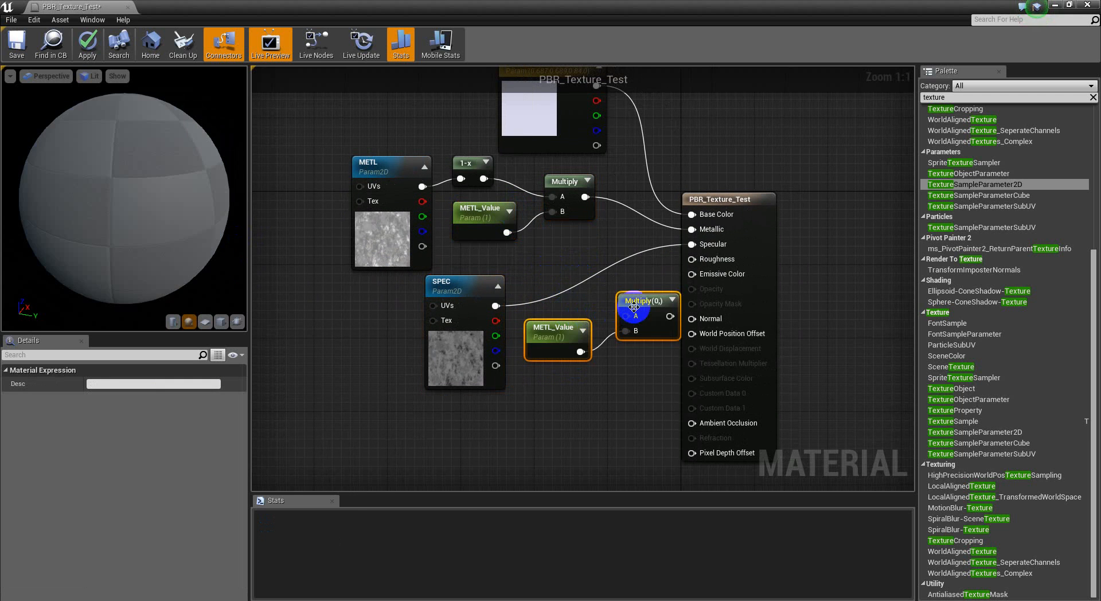
Step: Arrange SPEC and the duplicated nodes under the METL group, and route SPEC through the copied Multiply node into Specular
{"action": "left_click_drag", "start_coordinate": [635, 311], "coordinate": [416, 288]}
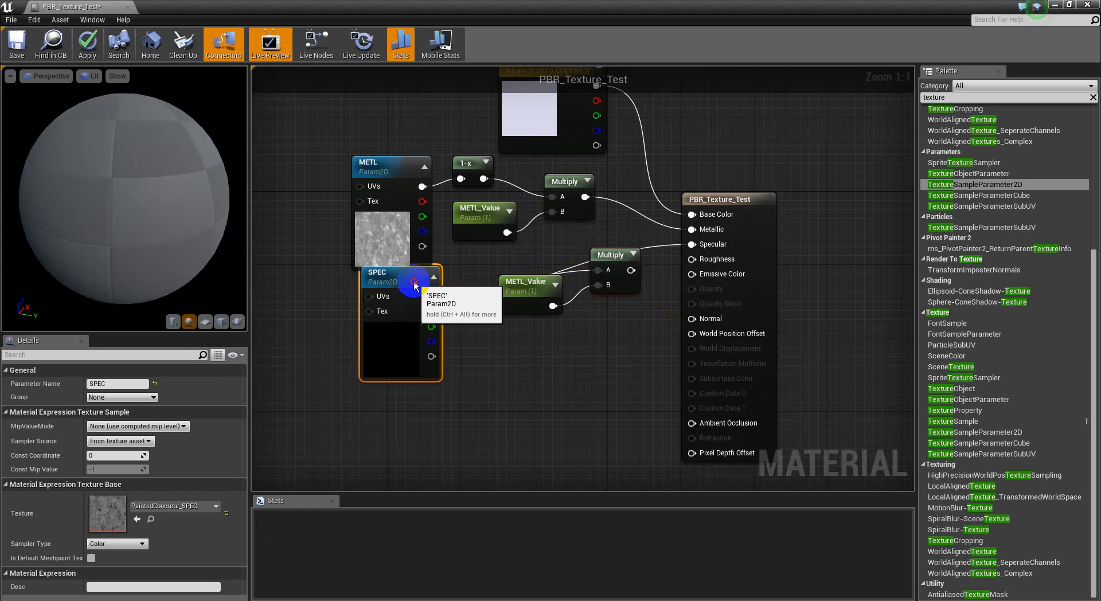
{"action": "left_click_drag", "start_coordinate": [532, 295], "coordinate": [478, 267]}
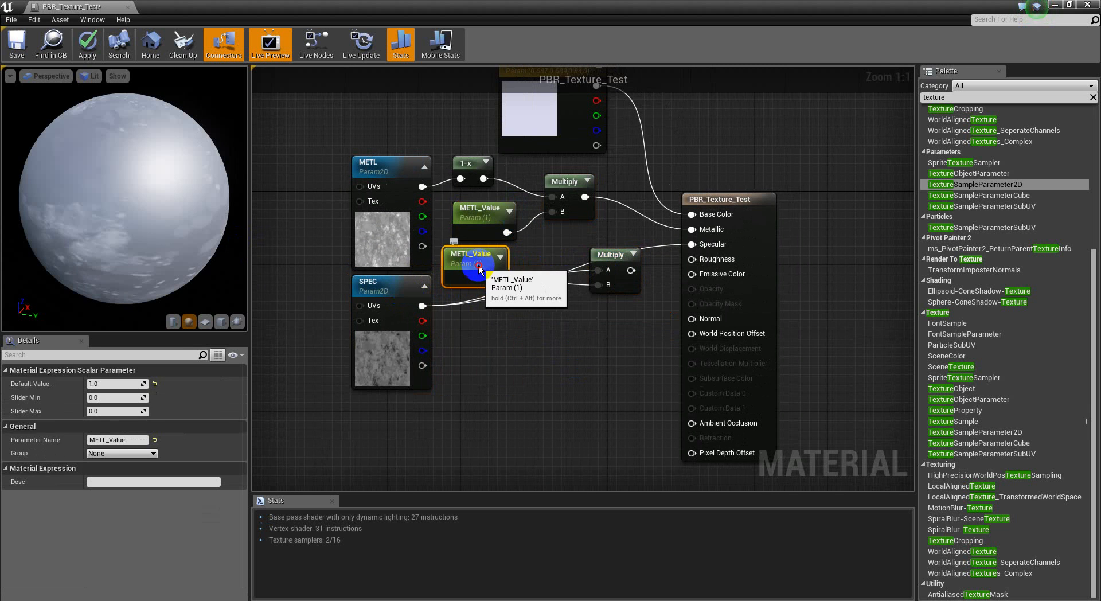
{"action": "left_click_drag", "start_coordinate": [618, 258], "coordinate": [567, 277]}
{"action": "left_click_drag", "start_coordinate": [691, 244], "coordinate": [577, 288]}
Step: Rename the duplicated scalar parameter feeding the SPEC Multiply node to SPEC_Value
{"action": "left_click", "coordinate": [473, 272]}
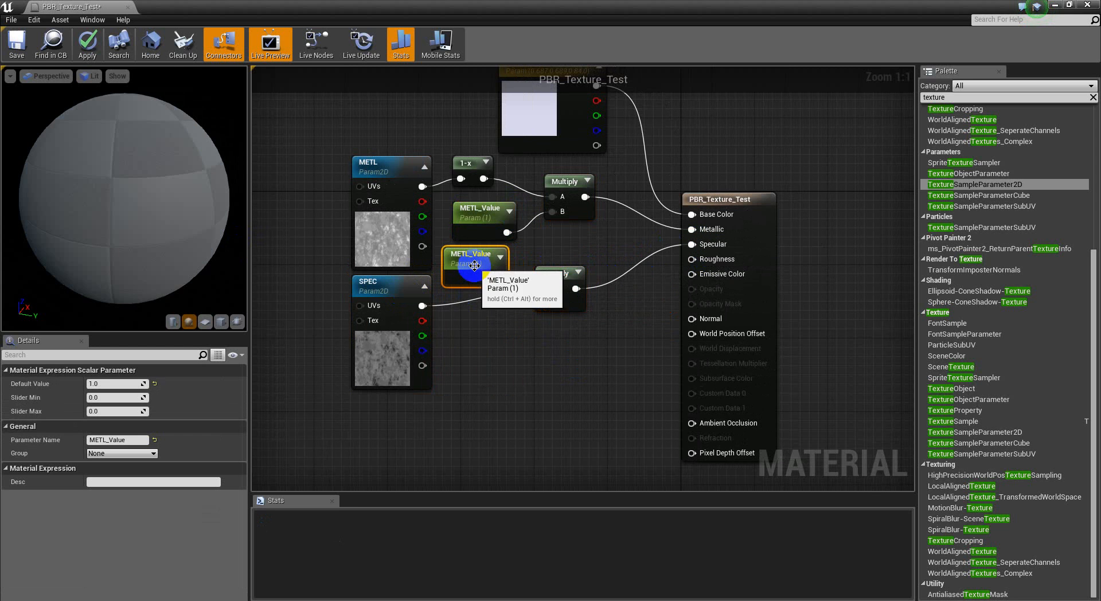
{"action": "left_click", "coordinate": [99, 439]}
{"action": "left_click", "coordinate": [123, 440]}
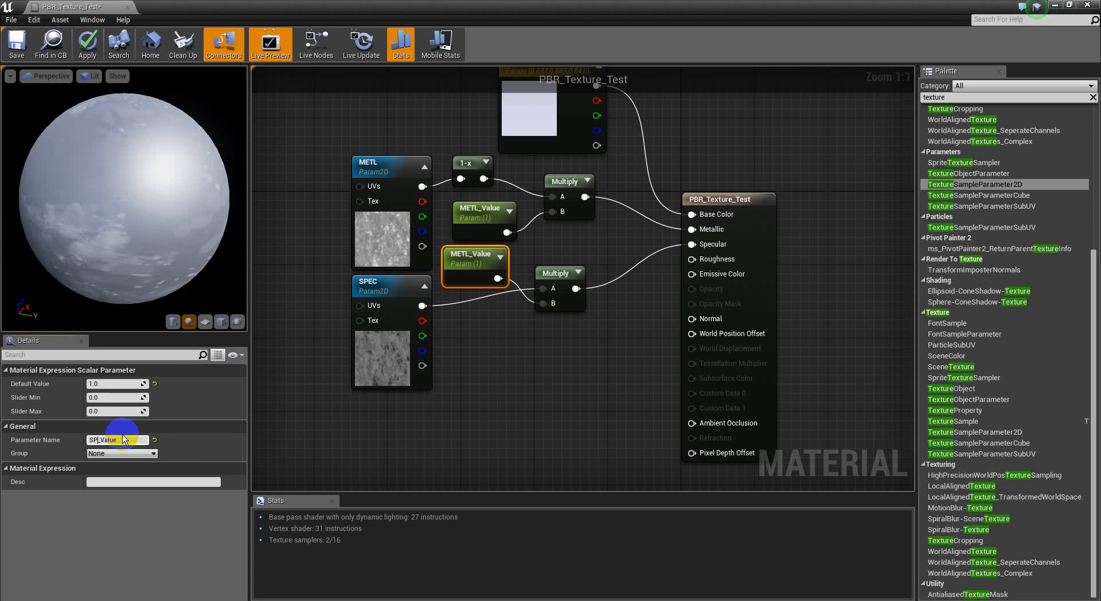
{"action": "key", "text": "Return"}
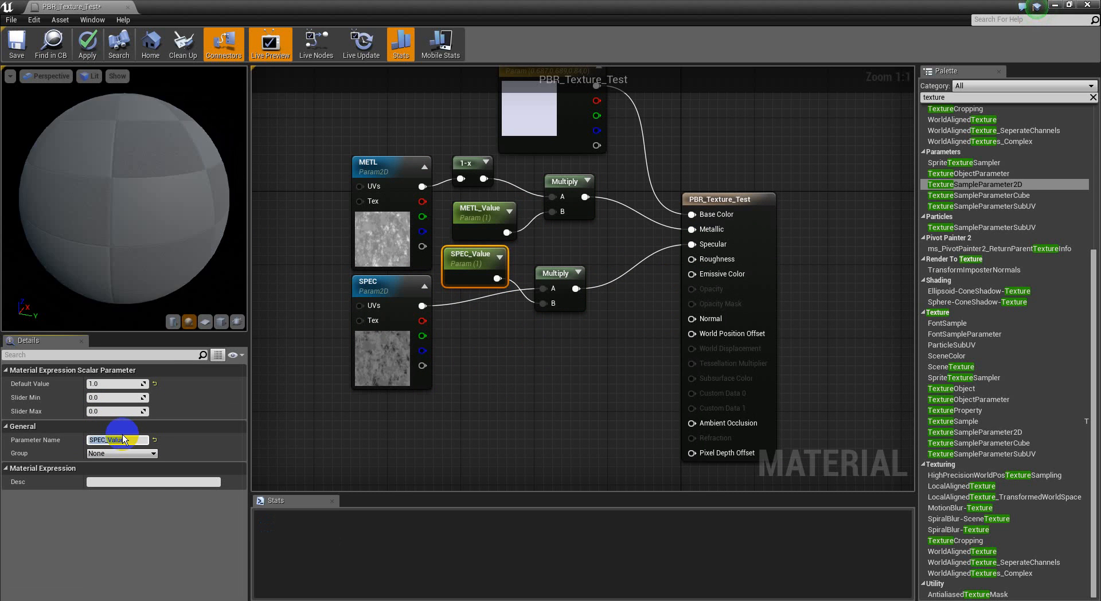
Step: Move the Base_Color, METL and SPEC nodes up together, leaving the material output node in place
{"action": "scroll", "coordinate": [529, 400], "scroll_direction": "down", "scroll_amount": 2}
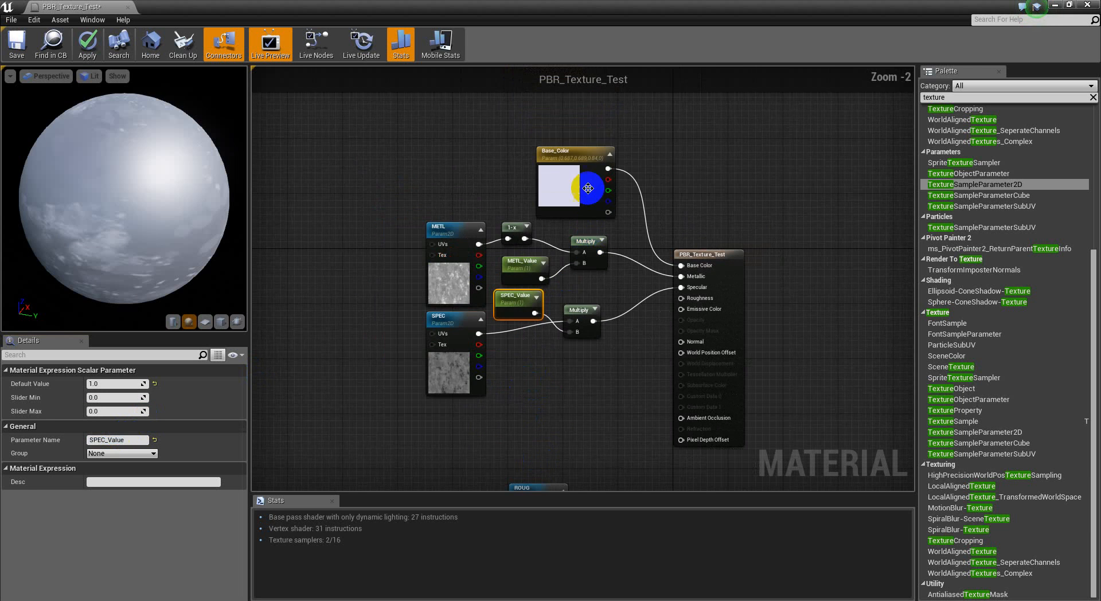
{"action": "left_click_drag", "start_coordinate": [595, 122], "coordinate": [448, 299]}
{"action": "left_click", "coordinate": [511, 351]}
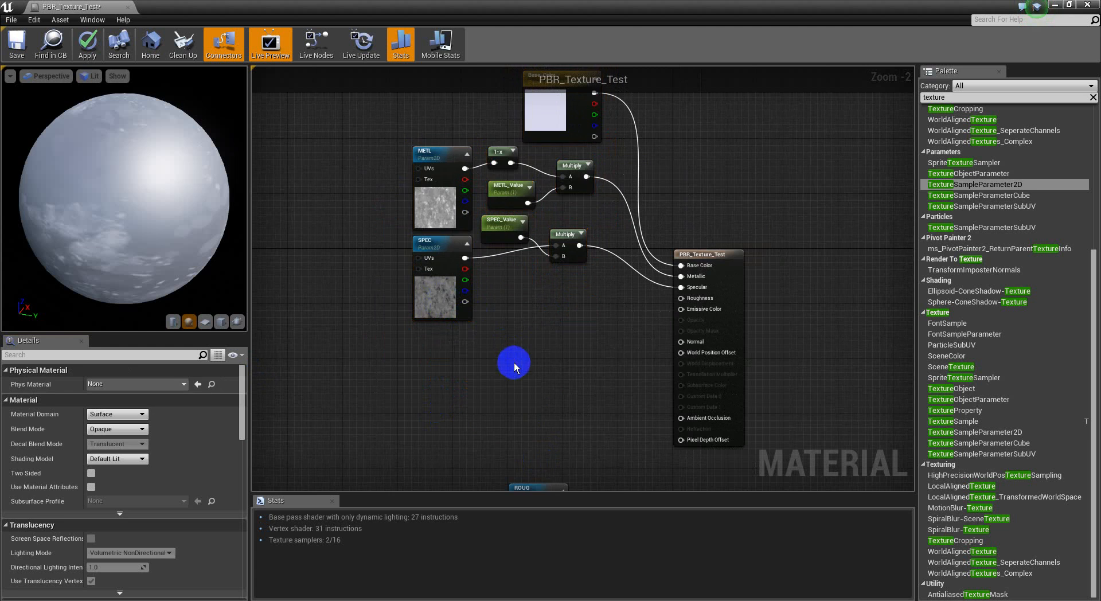
Step: Move the ROUG, NORL and AO texture nodes up together so they sit just below the SPEC nodes
{"action": "scroll", "coordinate": [515, 308], "scroll_direction": "down", "scroll_amount": 3}
{"action": "scroll", "coordinate": [530, 378], "scroll_direction": "up", "scroll_amount": 1}
{"action": "right_click_drag", "start_coordinate": [553, 410], "coordinate": [549, 335]}
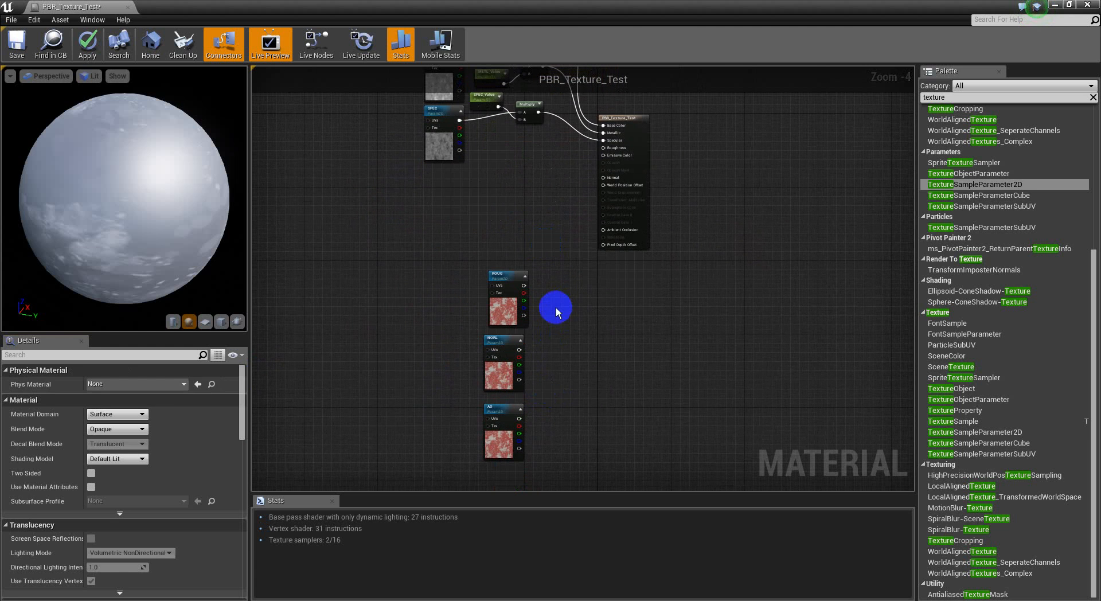
{"action": "left_click_drag", "start_coordinate": [570, 290], "coordinate": [494, 429]}
{"action": "left_click_drag", "start_coordinate": [494, 381], "coordinate": [489, 262]}
{"action": "right_click_drag", "start_coordinate": [510, 278], "coordinate": [499, 389]}
{"action": "scroll", "coordinate": [487, 289], "scroll_direction": "up", "scroll_amount": 4}
{"action": "right_click_drag", "start_coordinate": [509, 211], "coordinate": [487, 290]}
{"action": "scroll", "coordinate": [487, 290], "scroll_direction": "down", "scroll_amount": 3}
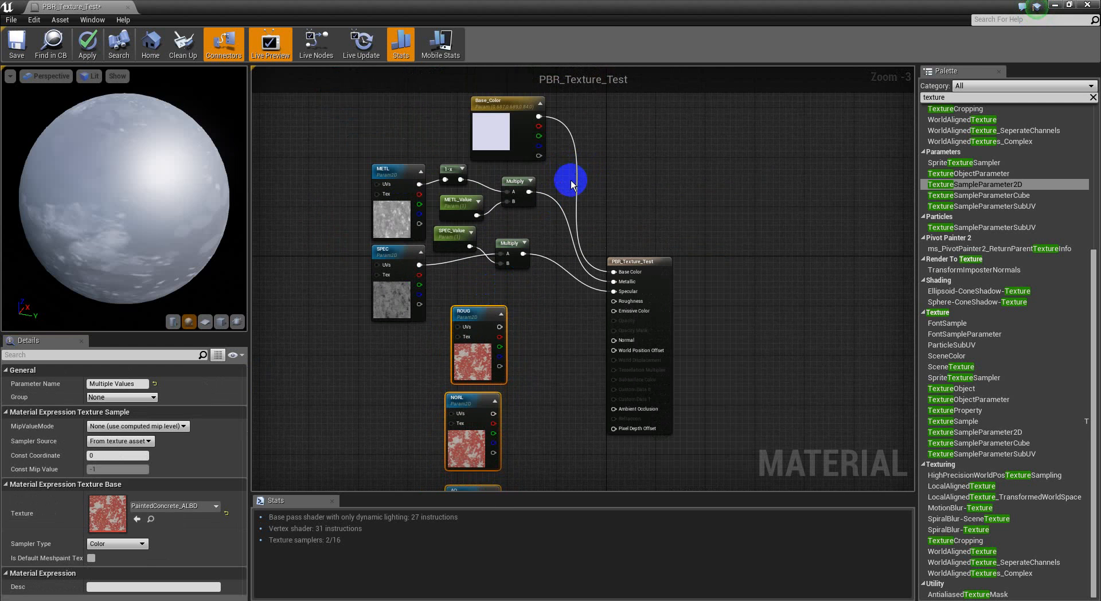
{"action": "scroll", "coordinate": [565, 270], "scroll_direction": "up", "scroll_amount": 3}
{"action": "left_click", "coordinate": [571, 295]}
Step: Assign the PaintedConcrete_ROUG texture to the ROUG node
{"action": "left_click", "coordinate": [519, 292]}
{"action": "left_click", "coordinate": [198, 506]}
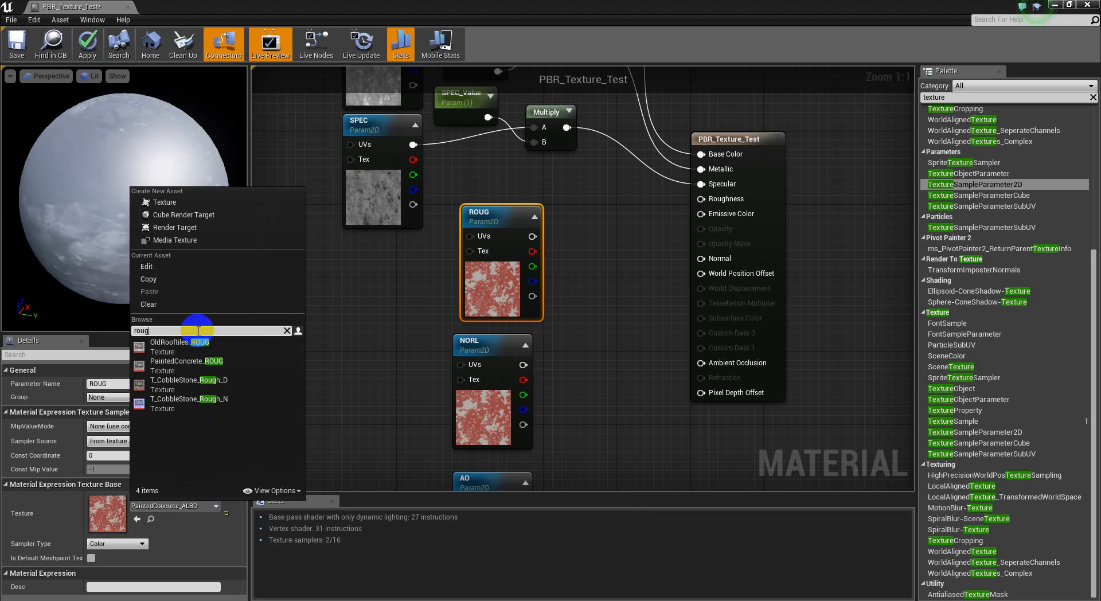
{"action": "left_click", "coordinate": [223, 371]}
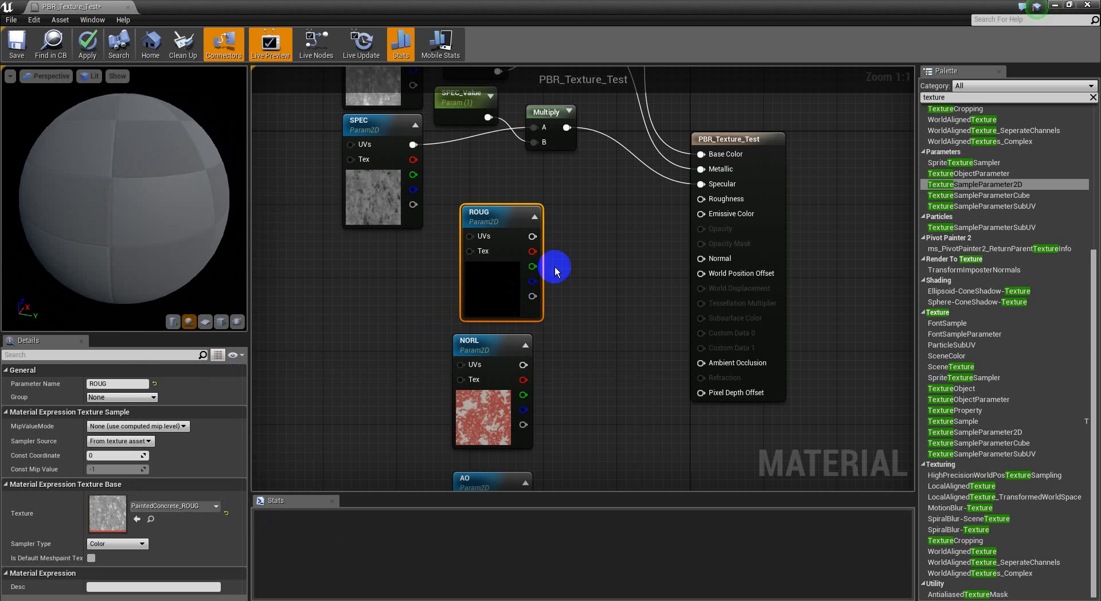
{"action": "right_click_drag", "start_coordinate": [616, 244], "coordinate": [580, 282]}
{"action": "left_click_drag", "start_coordinate": [102, 220], "coordinate": [179, 158]}
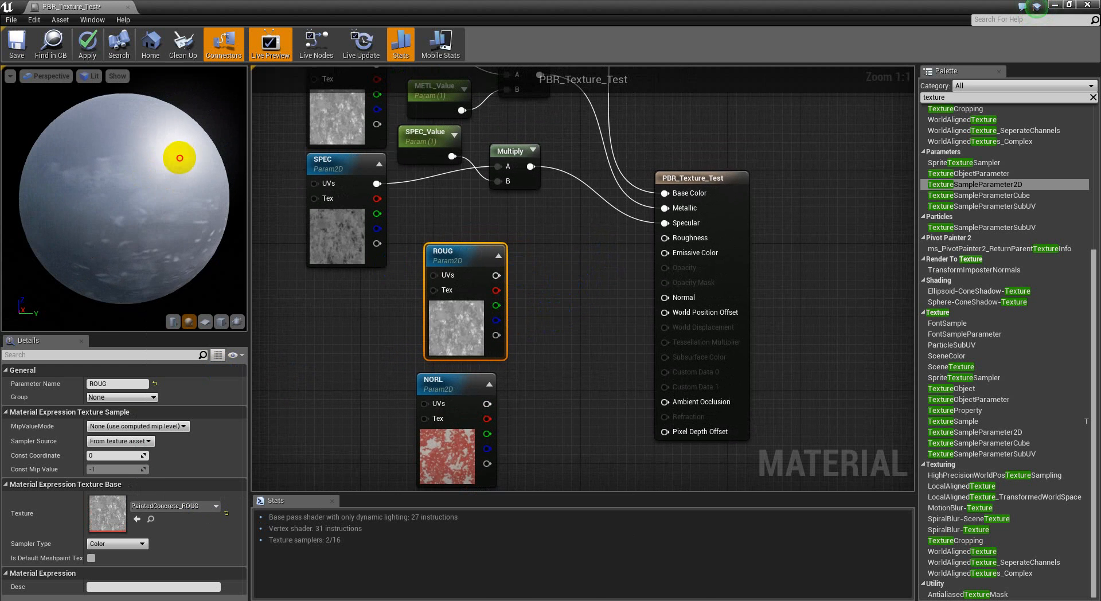
Step: Connect the ROUG node to the Roughness input, check the preview sphere, and select the METL texture node
{"action": "right_click_drag", "start_coordinate": [546, 264], "coordinate": [545, 294]}
{"action": "left_click_drag", "start_coordinate": [663, 268], "coordinate": [495, 306]}
{"action": "left_click_drag", "start_coordinate": [135, 197], "coordinate": [489, 228]}
{"action": "right_click_drag", "start_coordinate": [573, 184], "coordinate": [577, 210]}
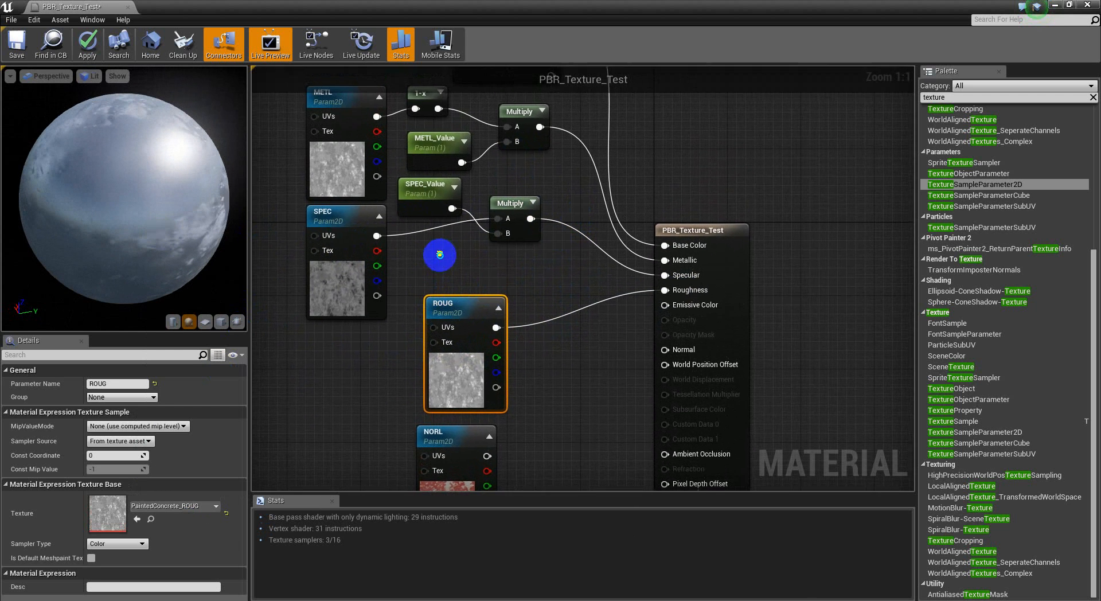
{"action": "left_click", "coordinate": [332, 181]}
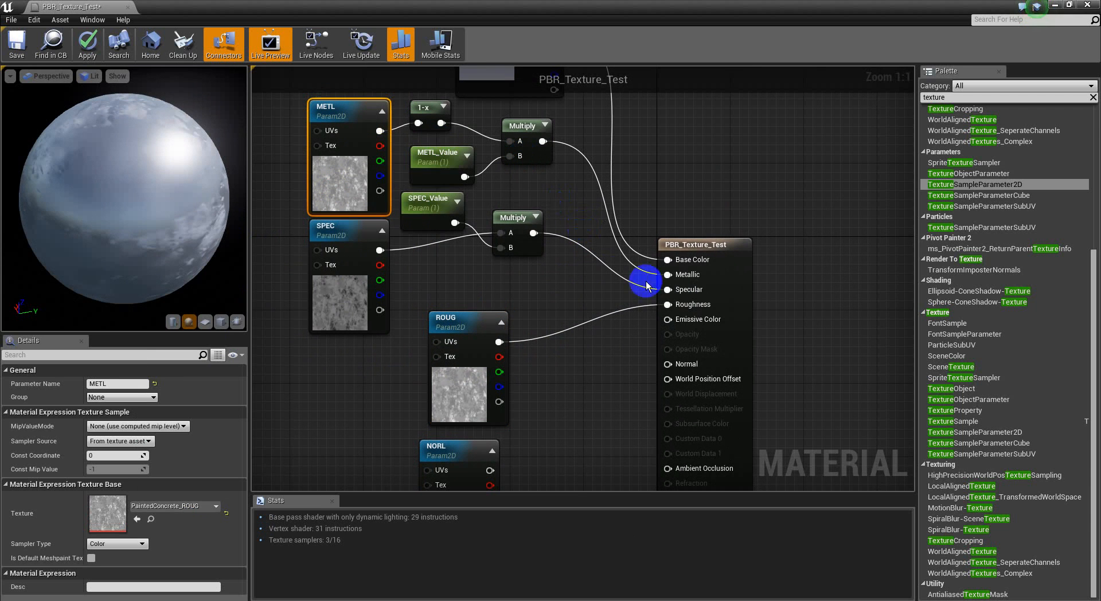
Step: Examine the preview sphere's reflections from several angles and close up, and select the SPEC texture node for comparison
{"action": "left_click_drag", "start_coordinate": [98, 216], "coordinate": [413, 232]}
{"action": "left_click", "coordinate": [313, 271]}
{"action": "left_click_drag", "start_coordinate": [147, 238], "coordinate": [158, 160]}
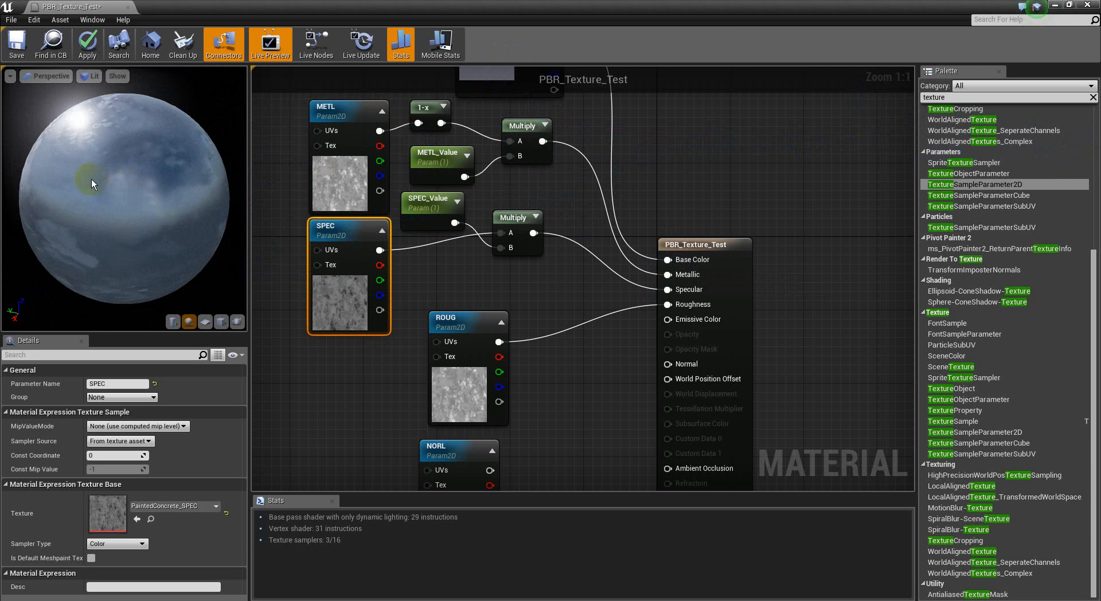
{"action": "scroll", "coordinate": [100, 180], "scroll_direction": "up", "scroll_amount": 4}
{"action": "left_click_drag", "start_coordinate": [78, 225], "coordinate": [384, 228]}
Step: Duplicate the SPEC_Value parameter and its Multiply node into the free space beside the ROUG texture node
{"action": "right_click_drag", "start_coordinate": [543, 389], "coordinate": [532, 349]}
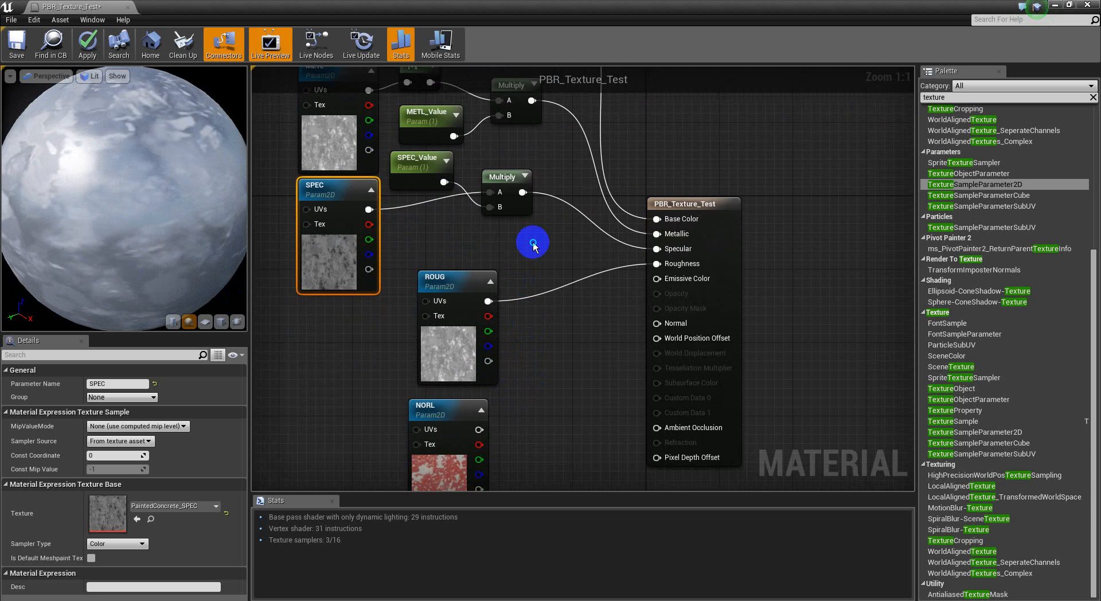
{"action": "right_click_drag", "start_coordinate": [532, 242], "coordinate": [529, 266]}
{"action": "left_click_drag", "start_coordinate": [558, 186], "coordinate": [437, 260]}
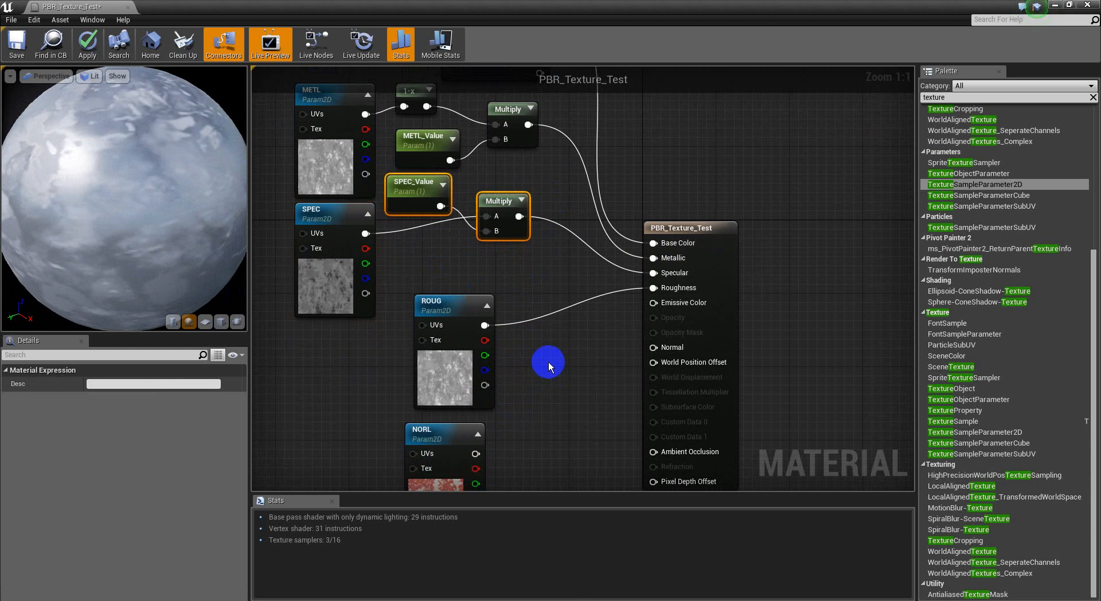
{"action": "key", "text": "ctrl+v"}
{"action": "right_click_drag", "start_coordinate": [548, 367], "coordinate": [542, 321]}
Step: Arrange the duplicated nodes beside ROUG and route the ROUG output through the new Multiply into Roughness
{"action": "left_click_drag", "start_coordinate": [437, 332], "coordinate": [410, 323]}
{"action": "left_click_drag", "start_coordinate": [630, 335], "coordinate": [615, 254]}
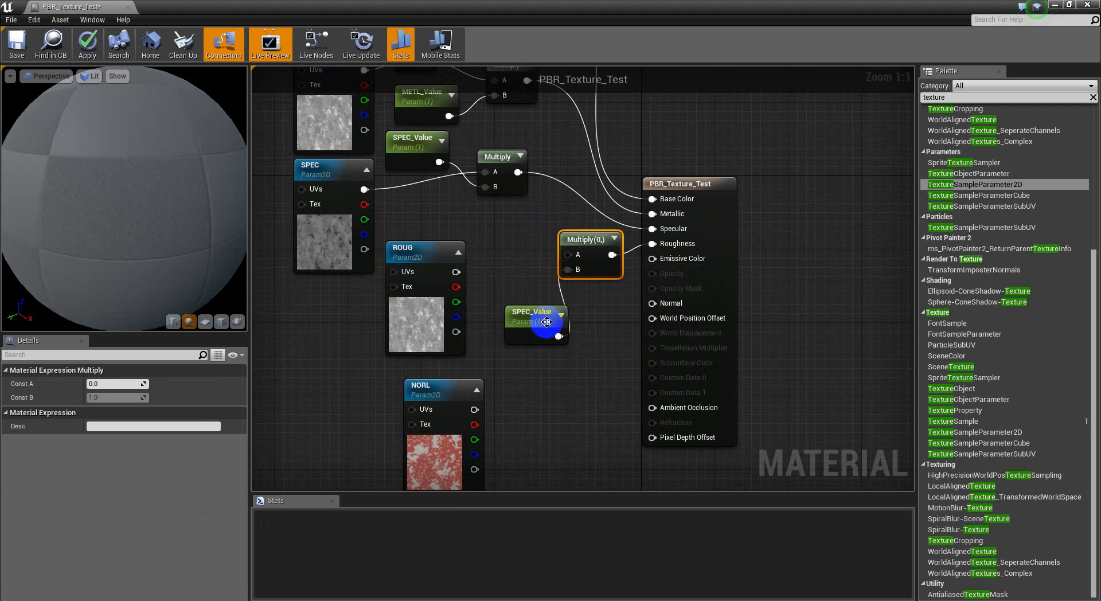
{"action": "left_click_drag", "start_coordinate": [557, 327], "coordinate": [529, 318]}
{"action": "left_click_drag", "start_coordinate": [568, 254], "coordinate": [456, 272]}
Step: Rename the duplicated SPEC_Value parameter feeding the Roughness Multiply as ROUG_Value
{"action": "left_click", "coordinate": [492, 319]}
{"action": "left_click", "coordinate": [109, 440]}
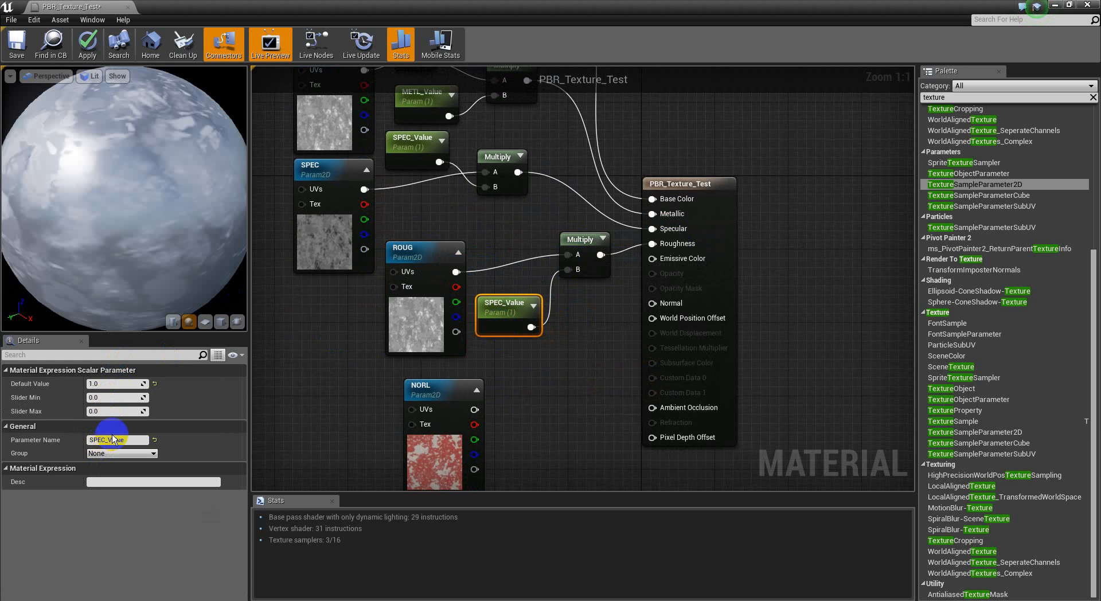
{"action": "left_click", "coordinate": [201, 424]}
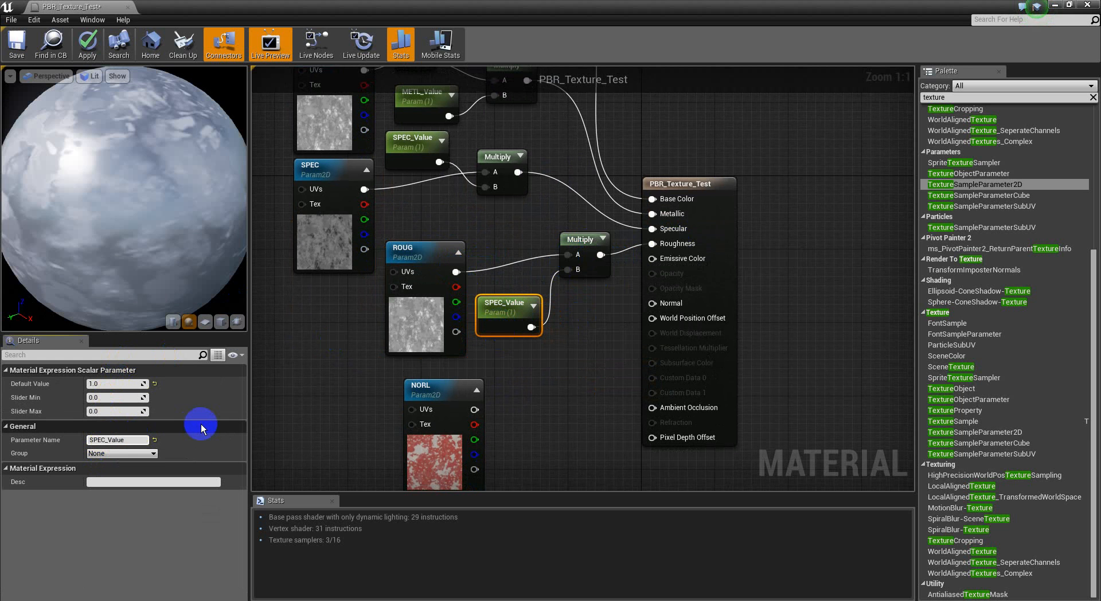
{"action": "key", "text": "BackSpace"}
{"action": "key", "text": "BackSpace"}
{"action": "key", "text": "BackSpace"}
{"action": "key", "text": "BackSpace"}
{"action": "type", "text": "ROUG"}
{"action": "key", "text": "Return"}
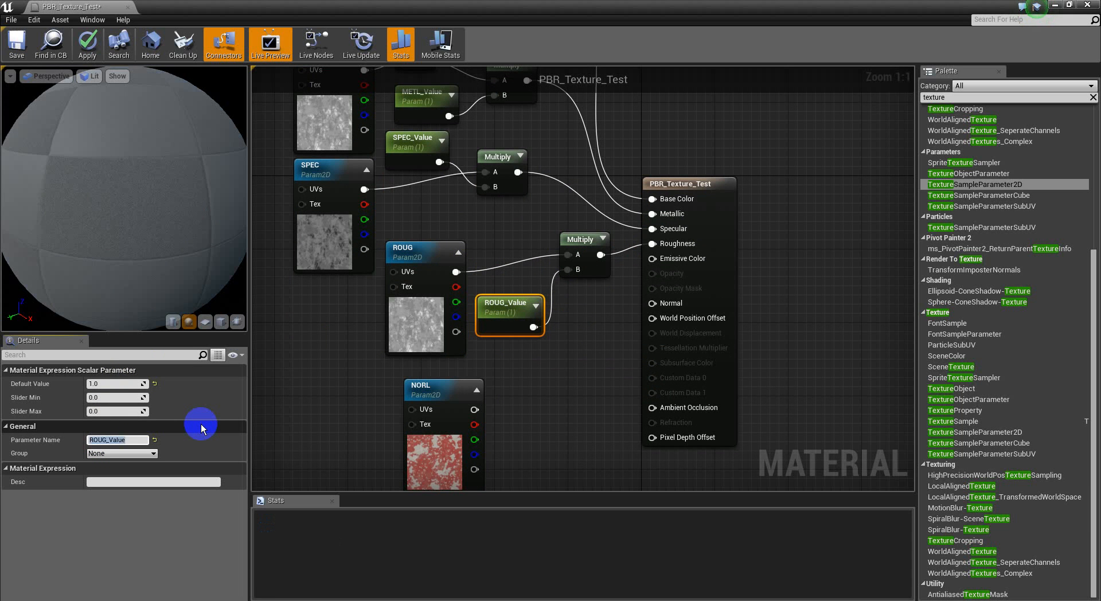
Step: Move the NORL texture node below the SPEC node and connect it to the material's Normal input
{"action": "right_click_drag", "start_coordinate": [465, 233], "coordinate": [469, 266]}
{"action": "left_click_drag", "start_coordinate": [233, 265], "coordinate": [284, 261]}
{"action": "right_click_drag", "start_coordinate": [548, 173], "coordinate": [519, 137]}
{"action": "right_click_drag", "start_coordinate": [541, 424], "coordinate": [603, 383]}
{"action": "left_click_drag", "start_coordinate": [525, 364], "coordinate": [386, 290]}
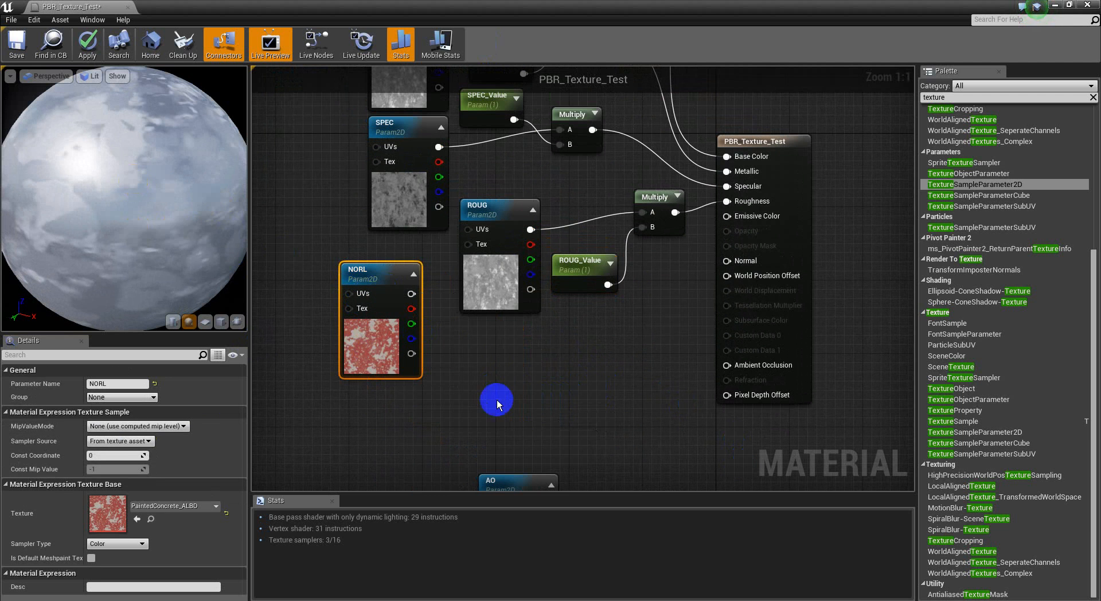
{"action": "right_click_drag", "start_coordinate": [487, 390], "coordinate": [472, 414]}
{"action": "left_click_drag", "start_coordinate": [710, 286], "coordinate": [395, 318]}
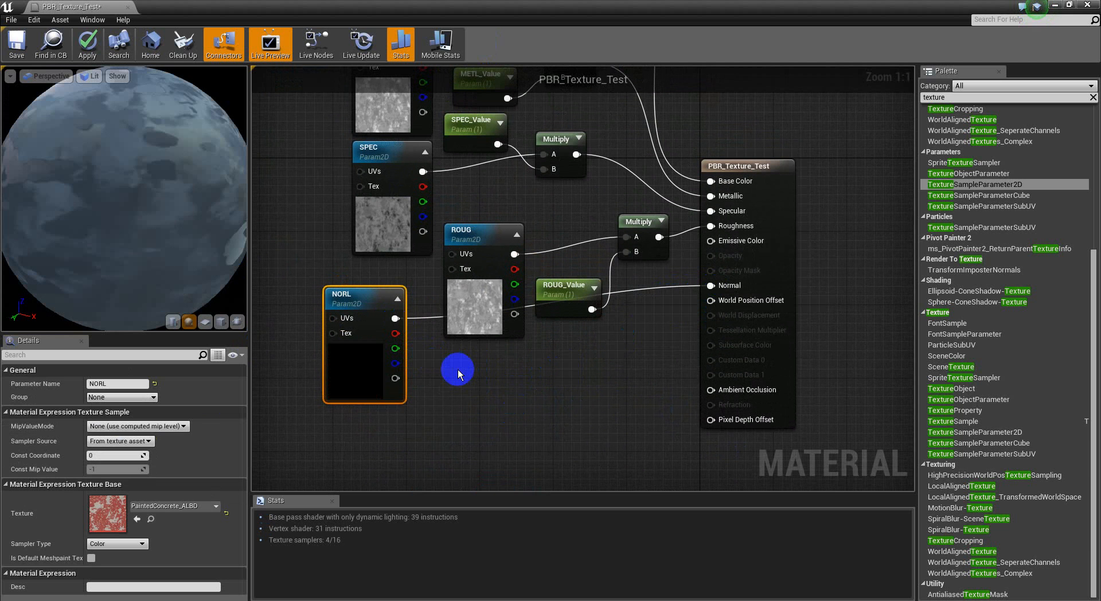
Step: Assign the PaintedConcrete_NORL texture to the NORL node and move the node below ROUG
{"action": "mouse_move", "coordinate": [153, 173]}
{"action": "left_mouse_down"}
{"action": "mouse_move", "coordinate": [325, 170]}
{"action": "mouse_move", "coordinate": [508, 104]}
{"action": "mouse_move", "coordinate": [390, 109]}
{"action": "mouse_move", "coordinate": [483, 139]}
{"action": "mouse_move", "coordinate": [659, 155]}
{"action": "mouse_move", "coordinate": [632, 140]}
{"action": "mouse_move", "coordinate": [401, 152]}
{"action": "mouse_move", "coordinate": [356, 232]}
{"action": "mouse_move", "coordinate": [364, 344]}
{"action": "left_mouse_up"}
{"action": "left_click", "coordinate": [172, 506]}
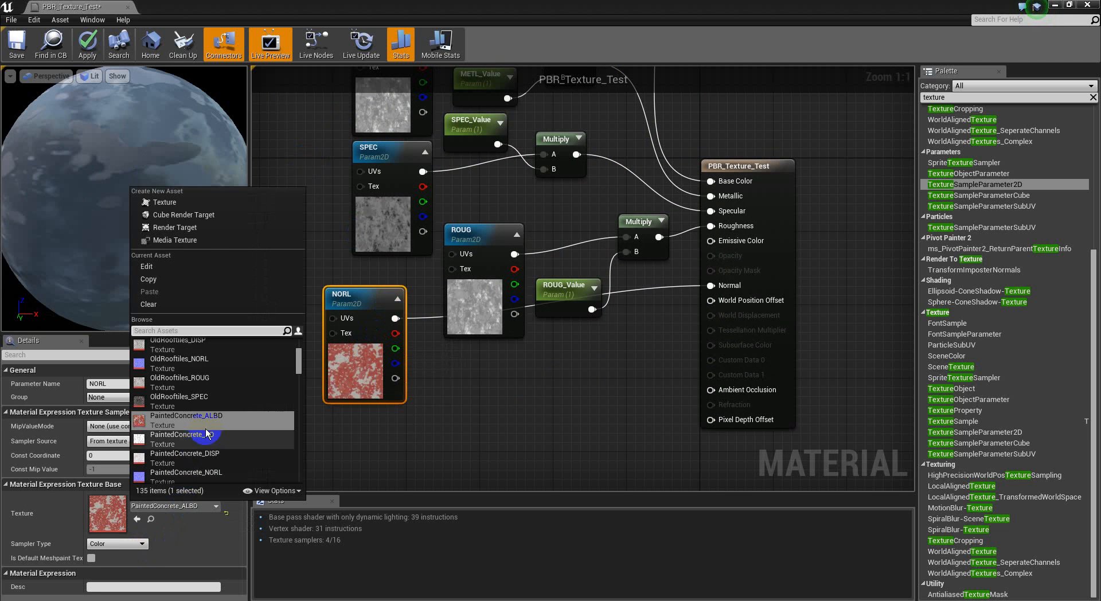
{"action": "left_click", "coordinate": [203, 472]}
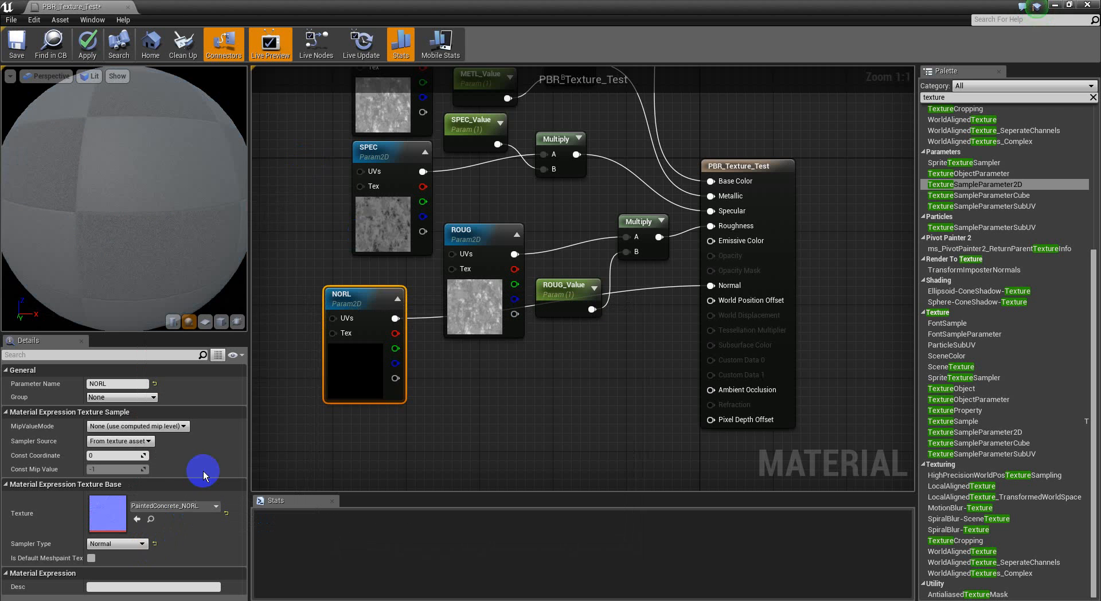
{"action": "left_click_drag", "start_coordinate": [160, 228], "coordinate": [321, 327]}
{"action": "left_click_drag", "start_coordinate": [362, 369], "coordinate": [407, 433]}
{"action": "right_click_drag", "start_coordinate": [547, 432], "coordinate": [445, 410]}
{"action": "right_click_drag", "start_coordinate": [368, 227], "coordinate": [352, 326]}
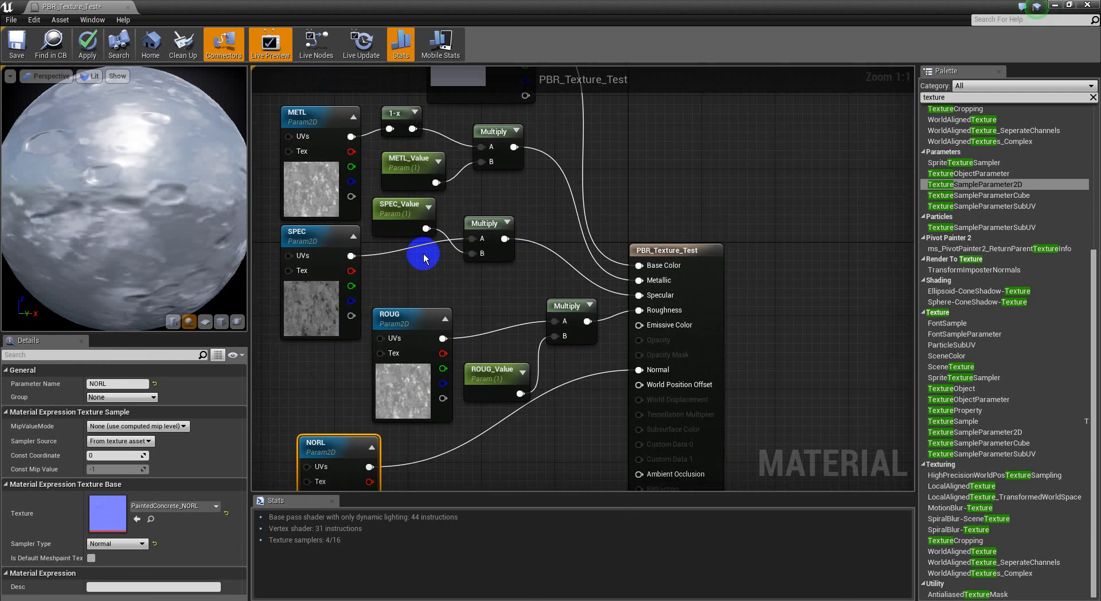
Step: Move the Base_Color node up and place a duplicate of the METL texture node directly below it
{"action": "scroll", "coordinate": [425, 247], "scroll_direction": "down", "scroll_amount": 1}
{"action": "right_click_drag", "start_coordinate": [501, 254], "coordinate": [470, 410]}
{"action": "left_click_drag", "start_coordinate": [430, 241], "coordinate": [479, 156]}
{"action": "right_click_drag", "start_coordinate": [458, 233], "coordinate": [454, 209]}
{"action": "left_click", "coordinate": [319, 303]}
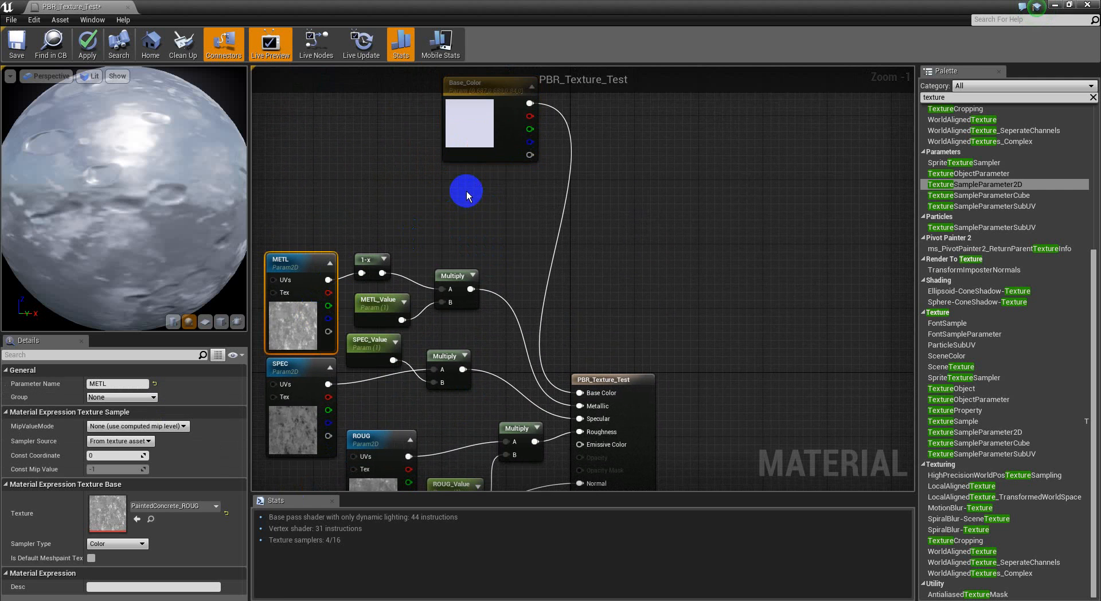
{"action": "key", "text": "ctrl+v"}
{"action": "left_click_drag", "start_coordinate": [492, 257], "coordinate": [431, 234]}
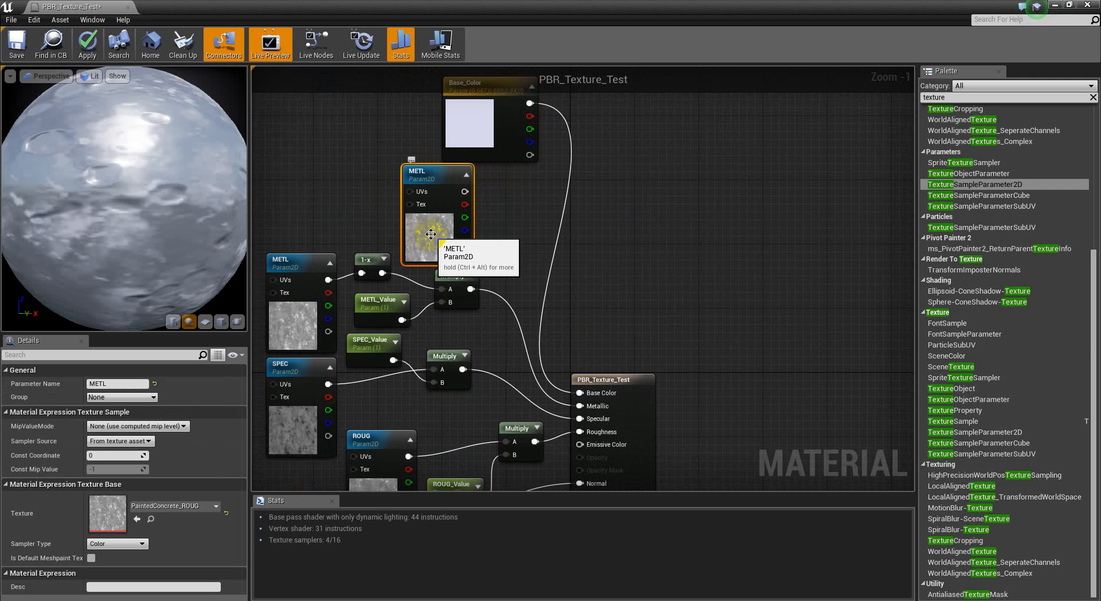
Step: Assign the PaintedConcrete_ALBD texture to the duplicated METL node and rename its parameter as ALBD
{"action": "left_click", "coordinate": [292, 366]}
{"action": "left_click", "coordinate": [174, 508]}
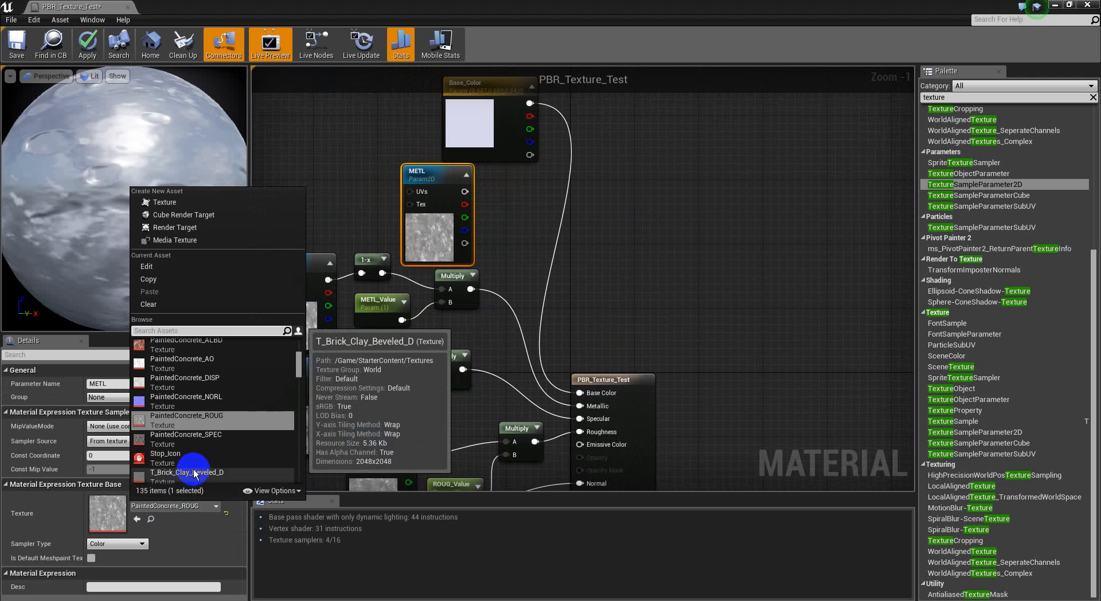
{"action": "left_click", "coordinate": [217, 344]}
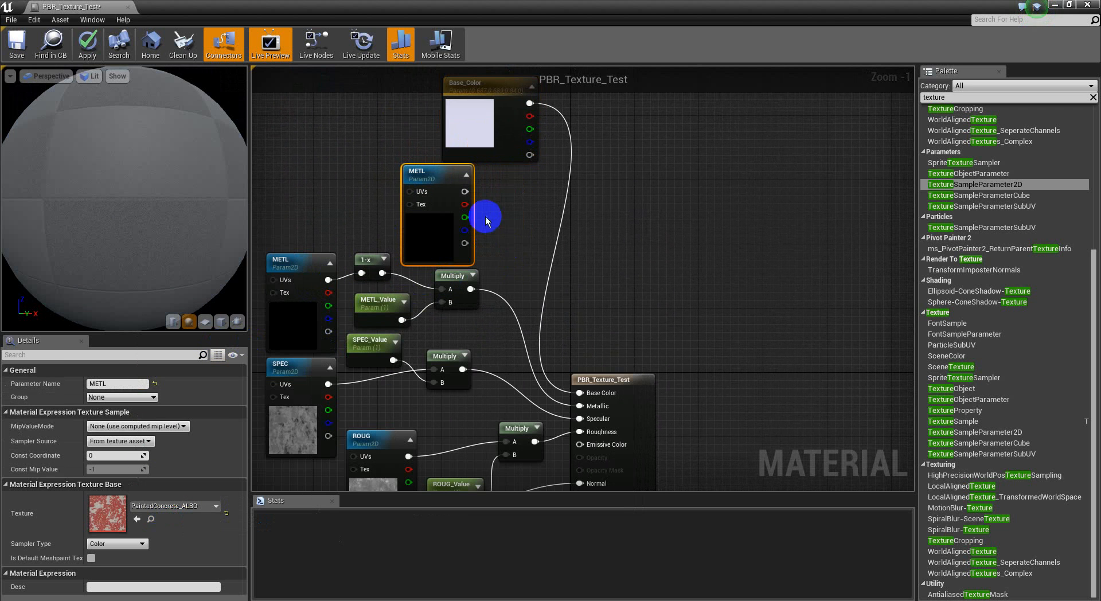
{"action": "right_click_drag", "start_coordinate": [502, 217], "coordinate": [485, 231]}
{"action": "left_click", "coordinate": [114, 373]}
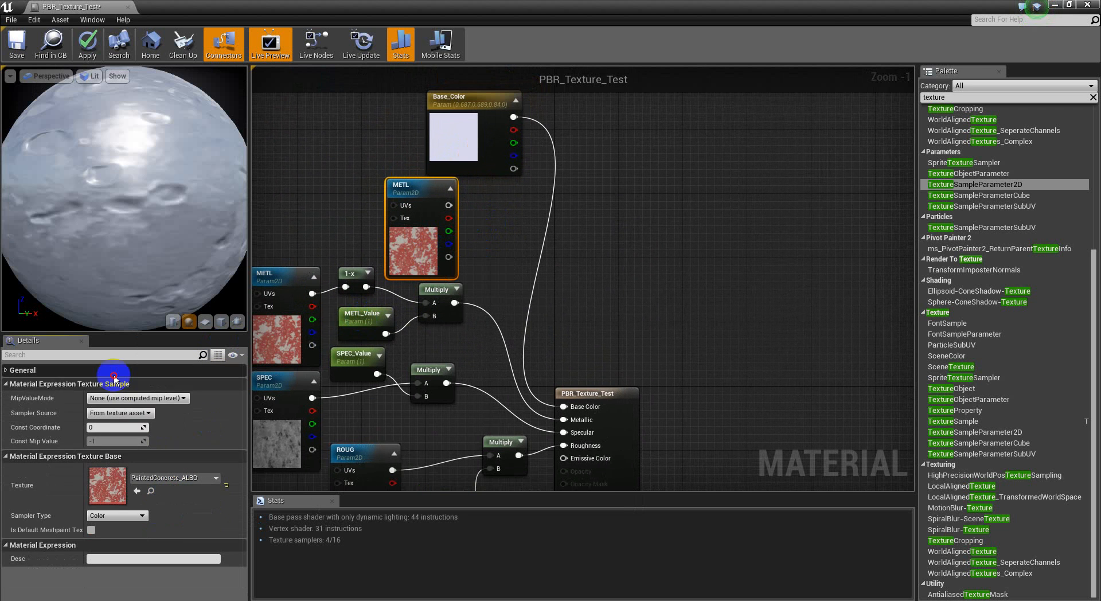
{"action": "left_click", "coordinate": [127, 371]}
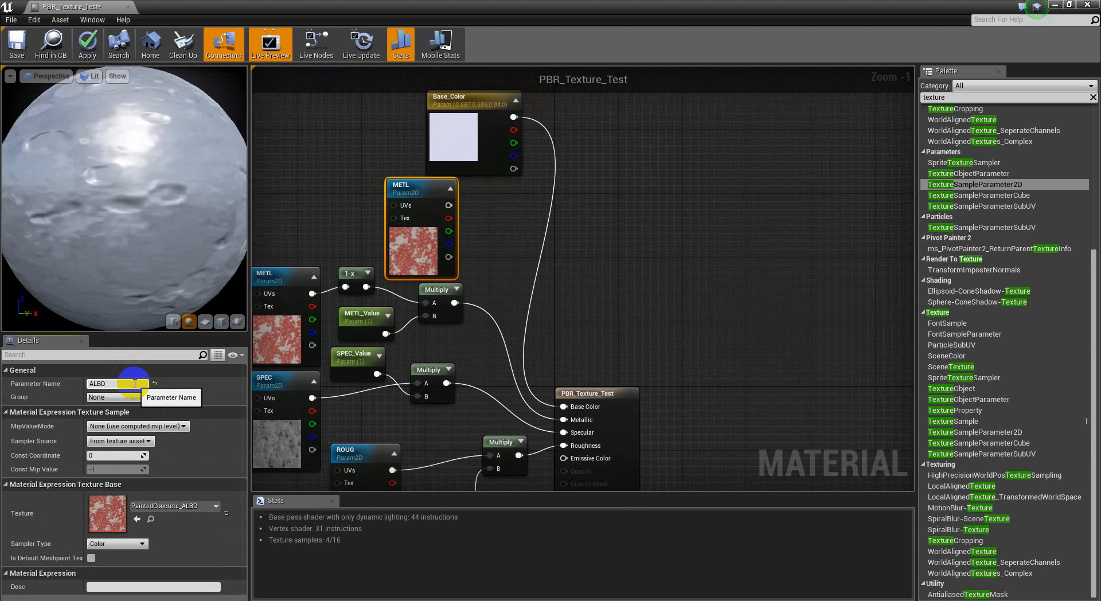
{"action": "key", "text": "Return"}
Step: Add a Multiply node combining Base_Color in A with ALBD in B, and connect its output to Base Color
{"action": "right_click_drag", "start_coordinate": [505, 230], "coordinate": [459, 238]}
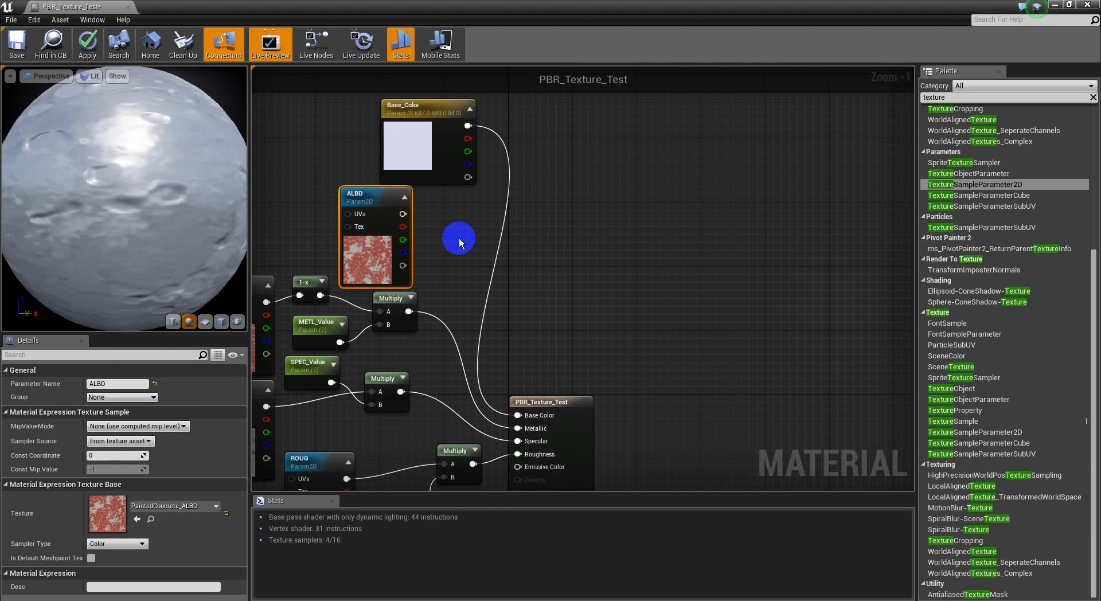
{"action": "left_click", "coordinate": [459, 239]}
{"action": "left_click_drag", "start_coordinate": [467, 272], "coordinate": [403, 214]}
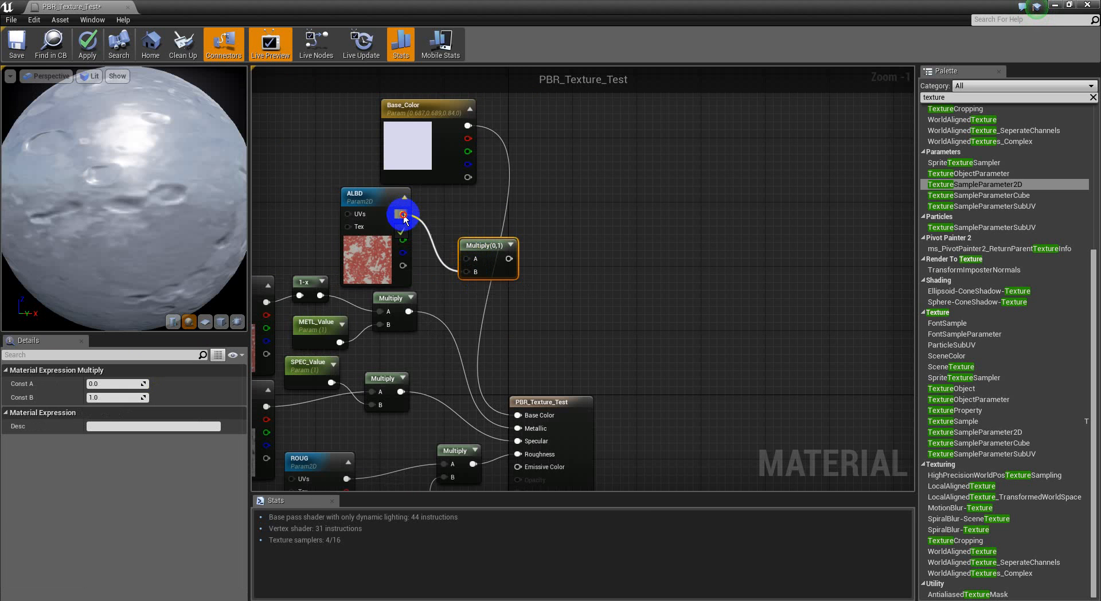
{"action": "left_click_drag", "start_coordinate": [468, 125], "coordinate": [522, 414]}
{"action": "right_click_drag", "start_coordinate": [559, 290], "coordinate": [589, 322]}
Step: Arrange the Base_Color, ALBD and Multiply nodes as a compact group above the METL nodes
{"action": "left_click_drag", "start_coordinate": [422, 287], "coordinate": [406, 279]}
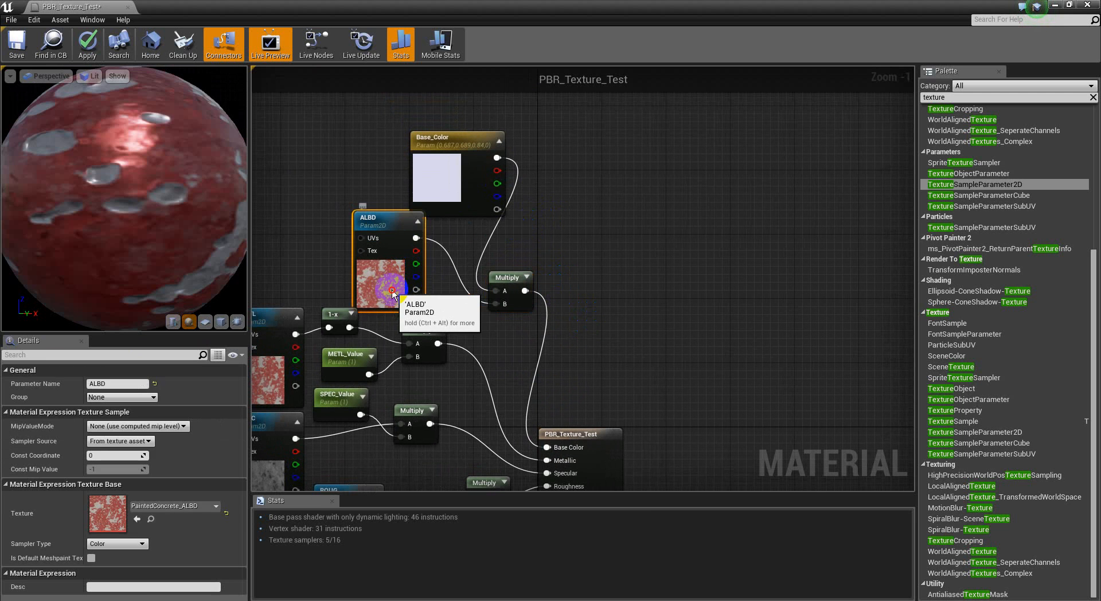
{"action": "left_click_drag", "start_coordinate": [457, 210], "coordinate": [392, 202]}
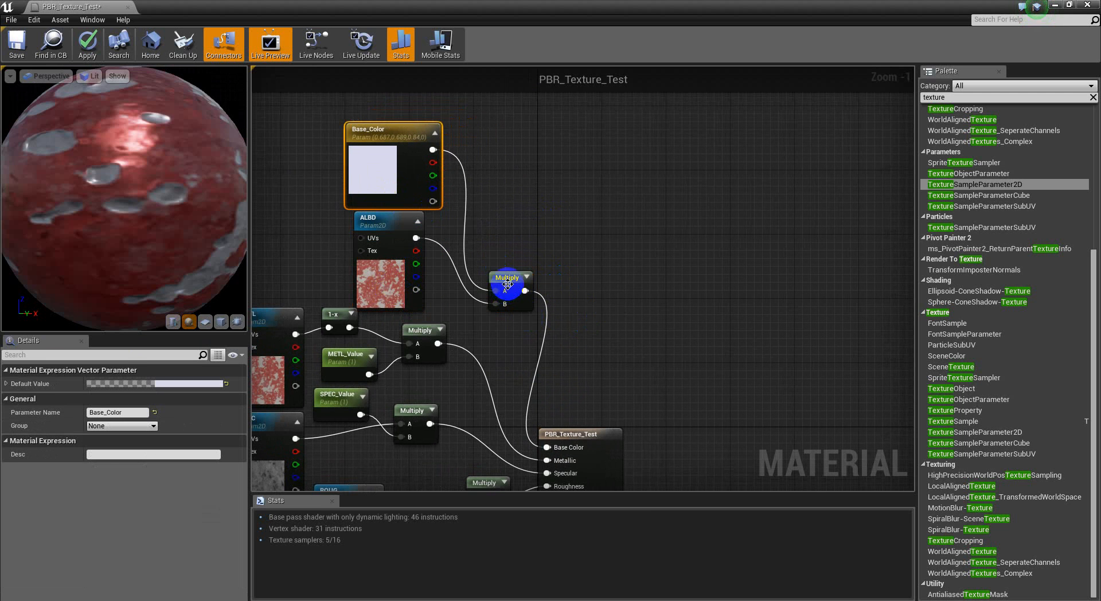
{"action": "left_click_drag", "start_coordinate": [507, 285], "coordinate": [507, 233]}
{"action": "right_click_drag", "start_coordinate": [468, 278], "coordinate": [502, 311]}
{"action": "left_click", "coordinate": [424, 318]}
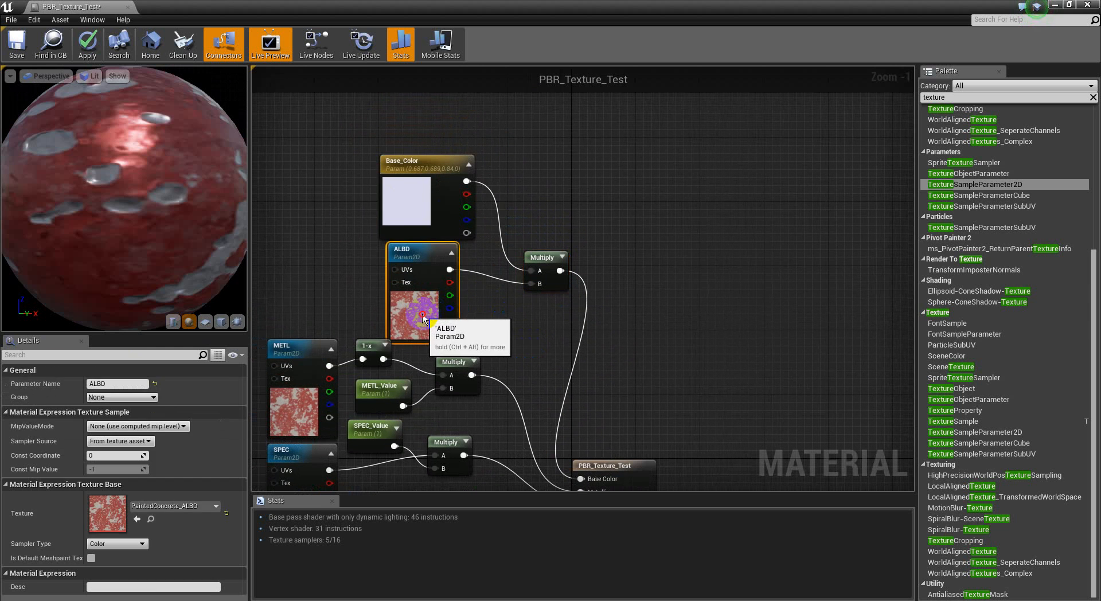
{"action": "left_click_drag", "start_coordinate": [504, 190], "coordinate": [415, 241]}
{"action": "left_click_drag", "start_coordinate": [543, 260], "coordinate": [518, 227]}
{"action": "left_click", "coordinate": [512, 160]}
{"action": "right_click_drag", "start_coordinate": [514, 159], "coordinate": [524, 205]}
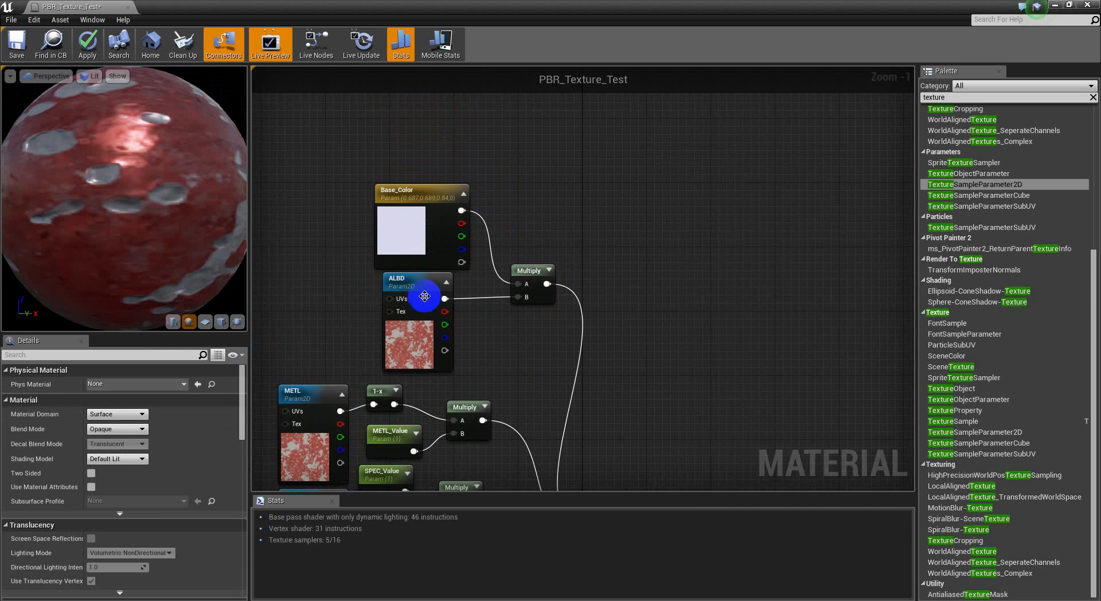
{"action": "left_click_drag", "start_coordinate": [420, 326], "coordinate": [412, 326]}
{"action": "right_click_drag", "start_coordinate": [475, 342], "coordinate": [449, 306]}
Step: Try blue and red Base_Color values over the ALBD texture, cancelling the color change
{"action": "left_click", "coordinate": [394, 202]}
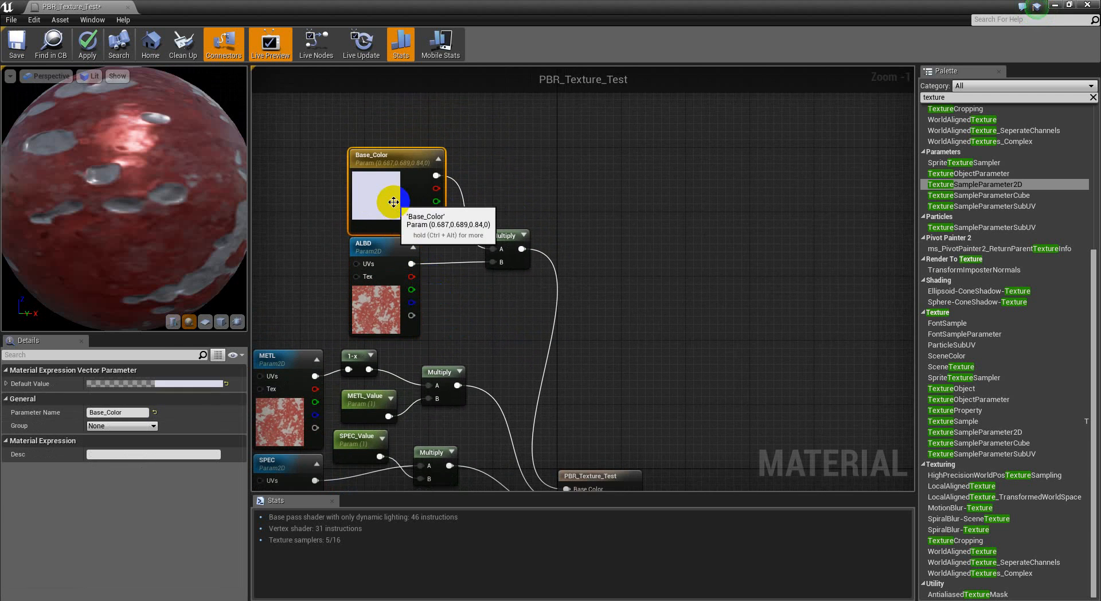
{"action": "left_click", "coordinate": [192, 383]}
{"action": "left_click_drag", "start_coordinate": [249, 357], "coordinate": [240, 350]}
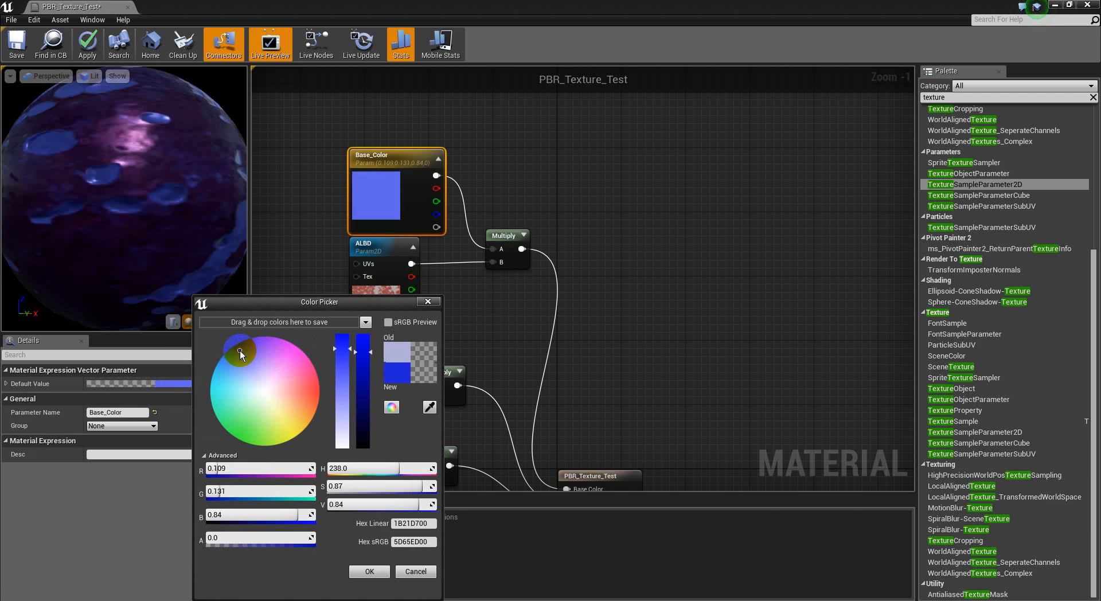
{"action": "left_click", "coordinate": [315, 391]}
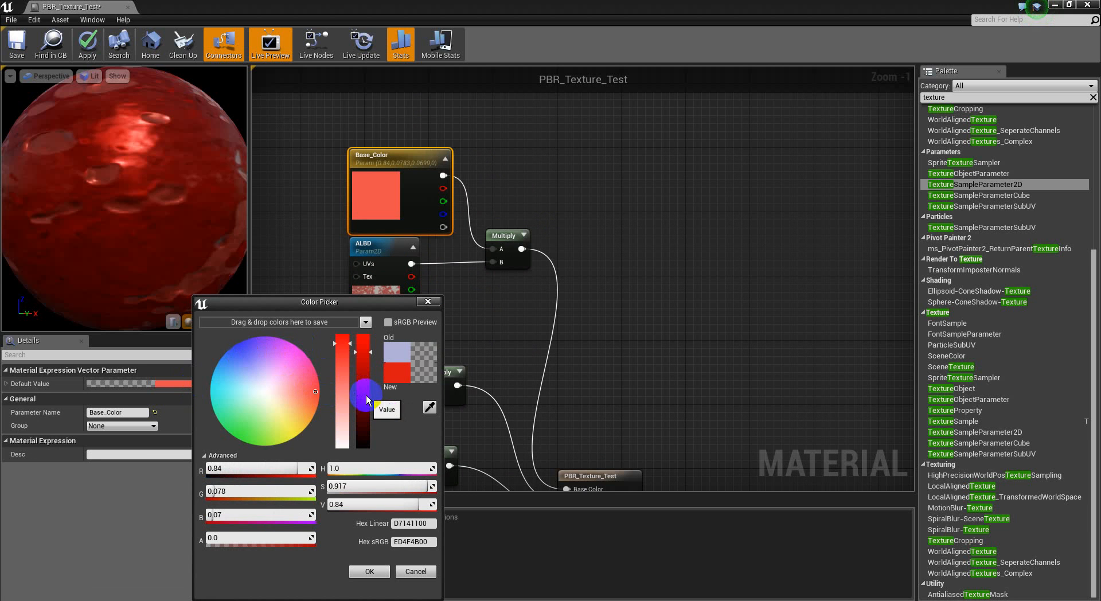
{"action": "left_click", "coordinate": [415, 571]}
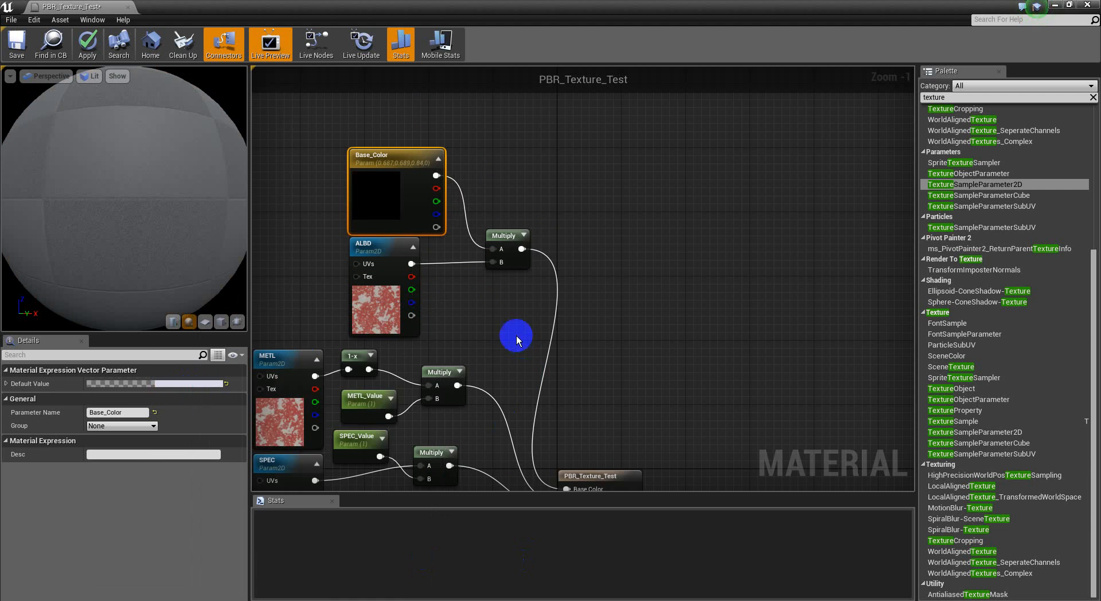
Step: Add a Linear Interpolate node, move the Base Color Multiply up, and place the new node below it
{"action": "right_click_drag", "start_coordinate": [498, 352], "coordinate": [504, 402]}
{"action": "left_click", "coordinate": [610, 256]}
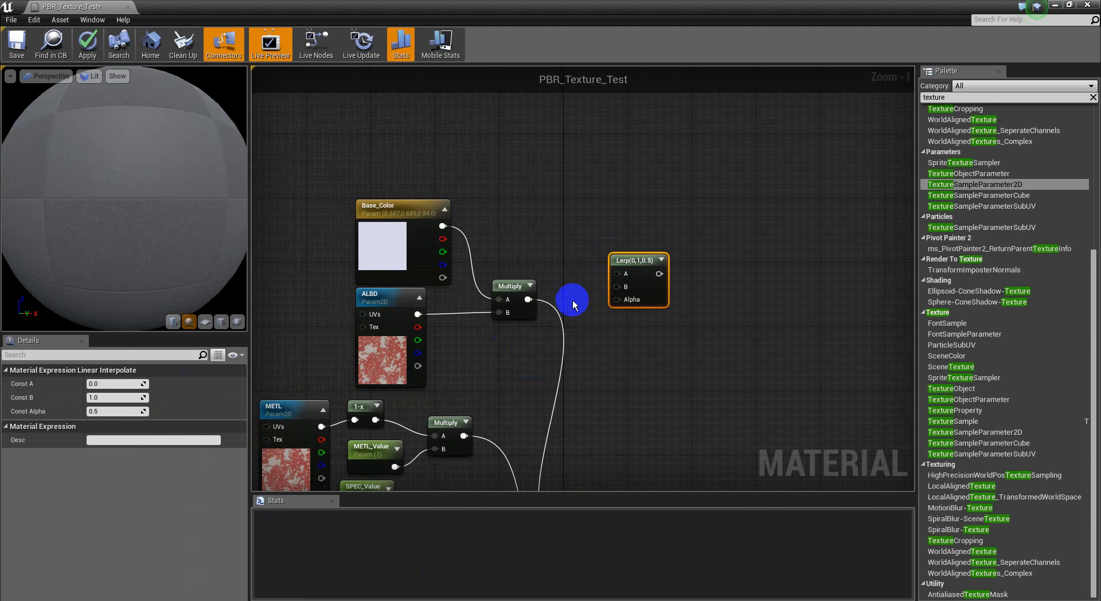
{"action": "left_click_drag", "start_coordinate": [504, 287], "coordinate": [544, 231]}
{"action": "left_click_drag", "start_coordinate": [624, 268], "coordinate": [528, 342]}
{"action": "right_click_drag", "start_coordinate": [645, 317], "coordinate": [633, 310]}
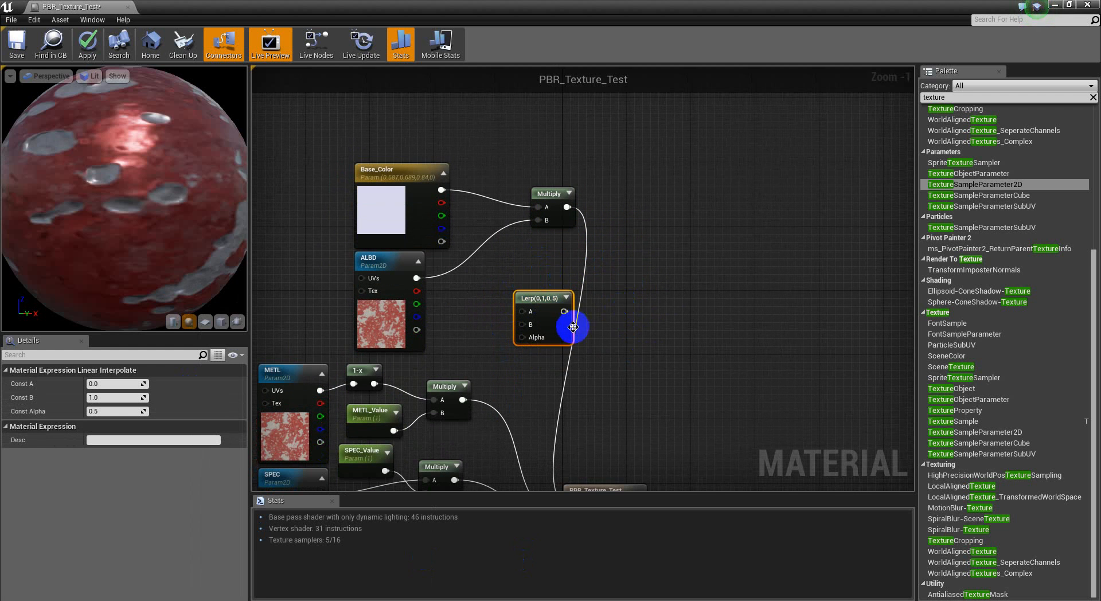
Step: Expand the Lerp node's preview and connect ALBD's red channel to its Alpha and Base_Color to its A input
{"action": "left_click", "coordinate": [566, 298]}
{"action": "left_click_drag", "start_coordinate": [541, 305], "coordinate": [548, 279]}
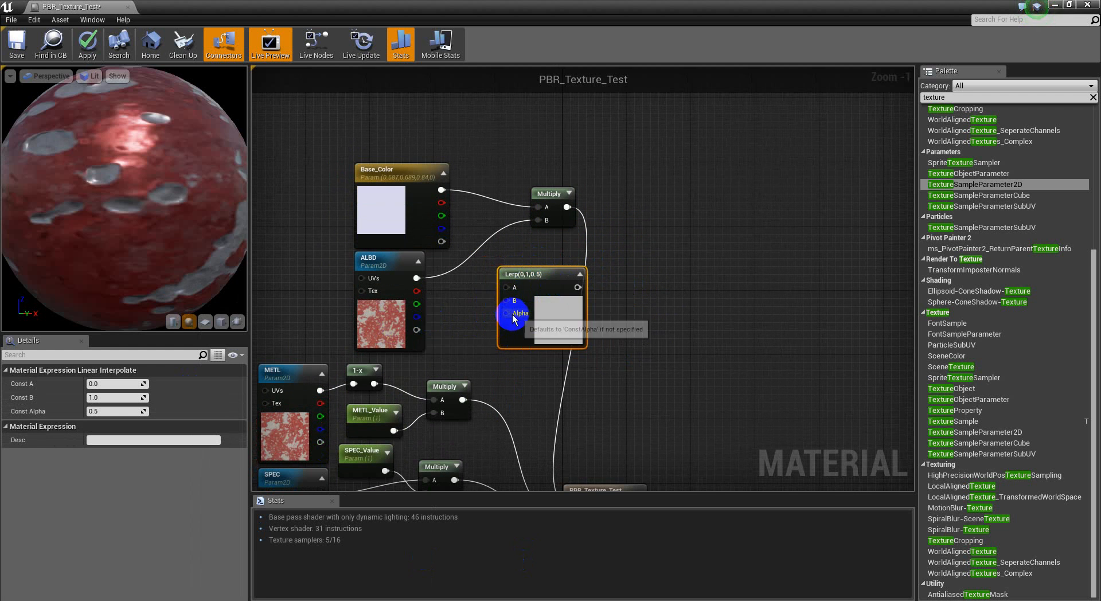
{"action": "left_click_drag", "start_coordinate": [511, 317], "coordinate": [411, 298]}
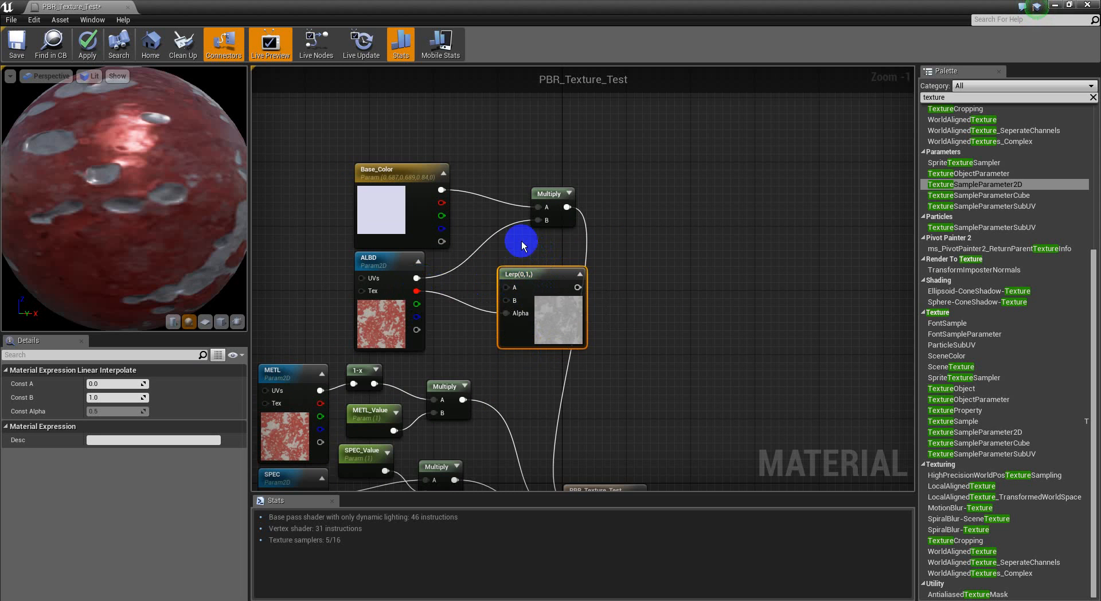
{"action": "left_click_drag", "start_coordinate": [507, 287], "coordinate": [441, 190]}
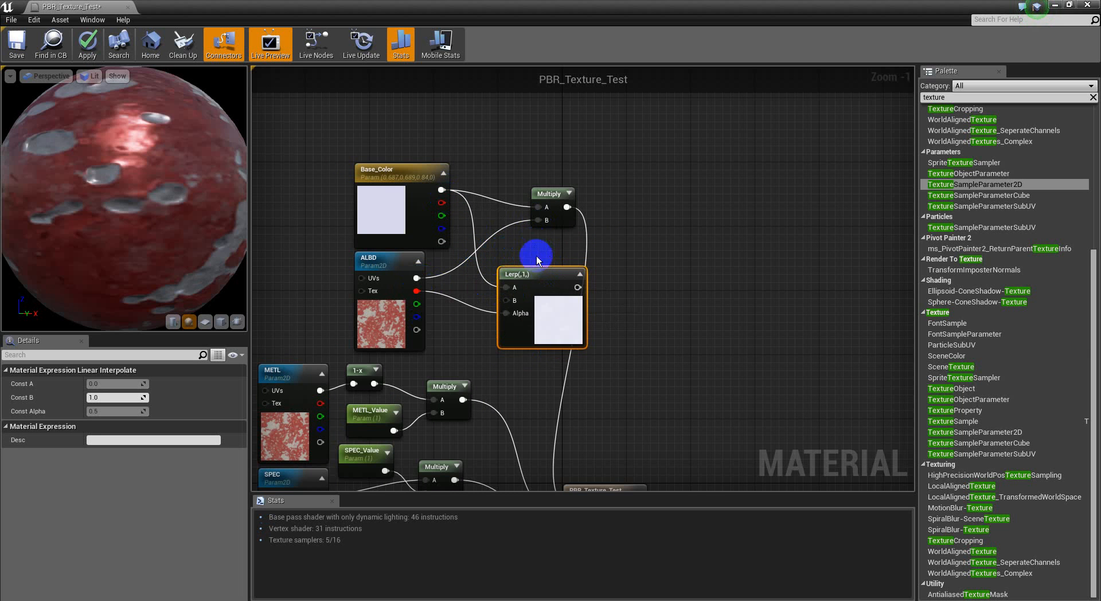
Step: Set the Base_Color parameter's default to a bright, fully saturated blue with hue 236
{"action": "double_click", "coordinate": [408, 236]}
{"action": "left_click_drag", "start_coordinate": [493, 304], "coordinate": [419, 253]}
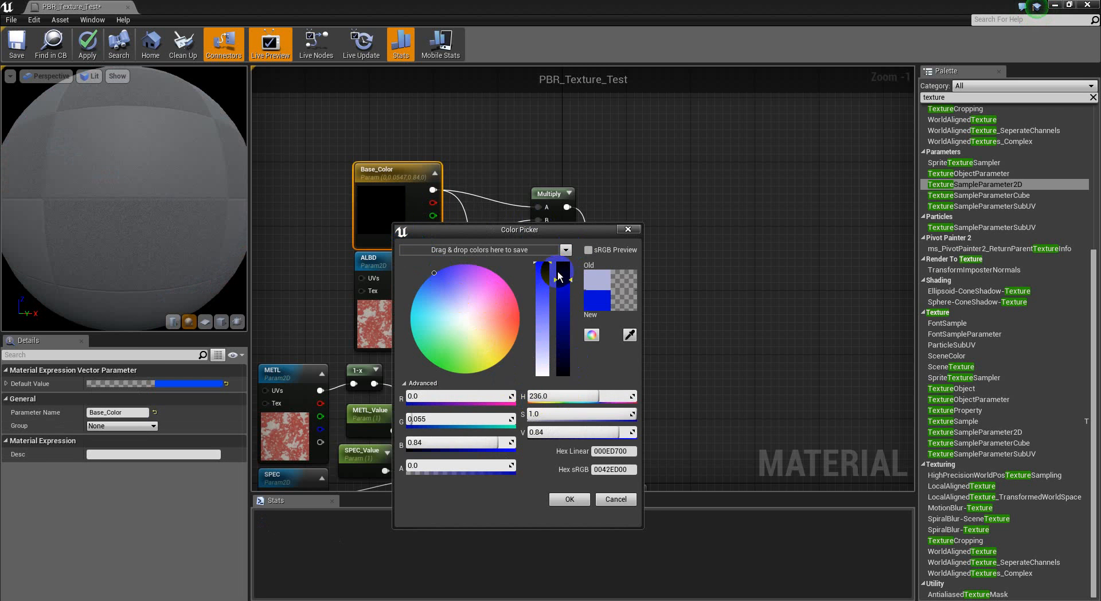
{"action": "left_click", "coordinate": [574, 503]}
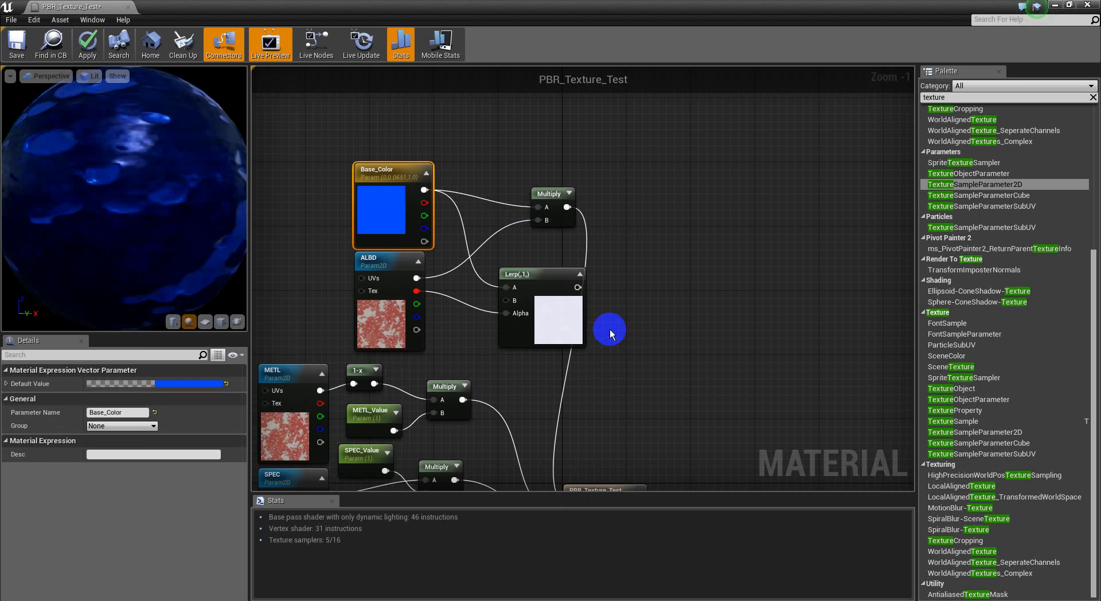
Step: Connect ALBD's full color output to the Lerp's B input and route the Lerp's output into the material's Base Color
{"action": "right_click_drag", "start_coordinate": [524, 277], "coordinate": [511, 245]}
{"action": "left_click_drag", "start_coordinate": [500, 293], "coordinate": [398, 268]}
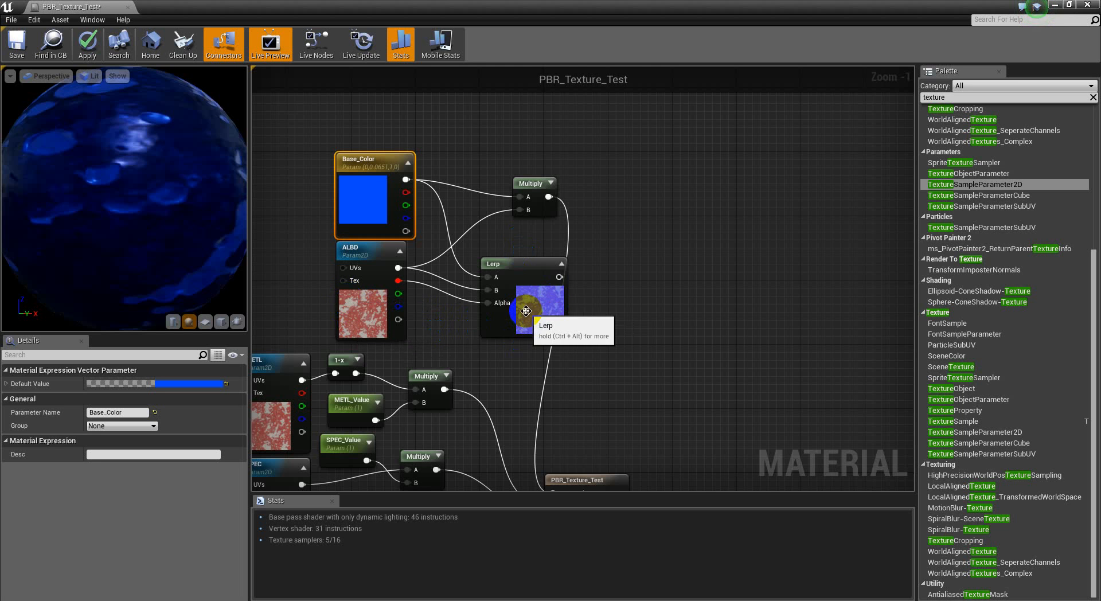
{"action": "right_click_drag", "start_coordinate": [592, 283], "coordinate": [627, 262]}
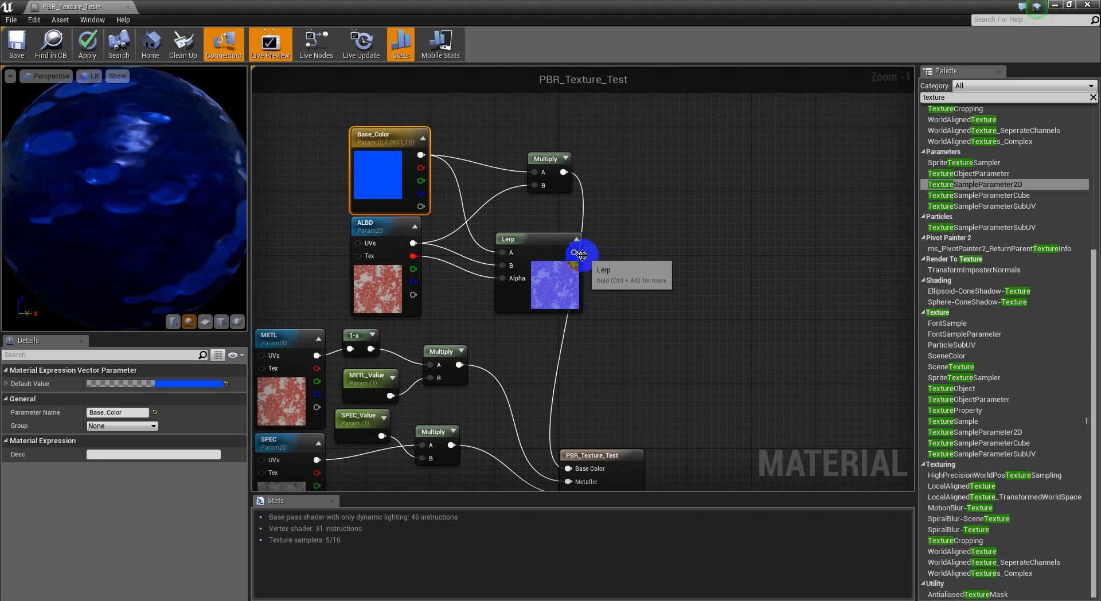
{"action": "right_click_drag", "start_coordinate": [633, 334], "coordinate": [626, 279]}
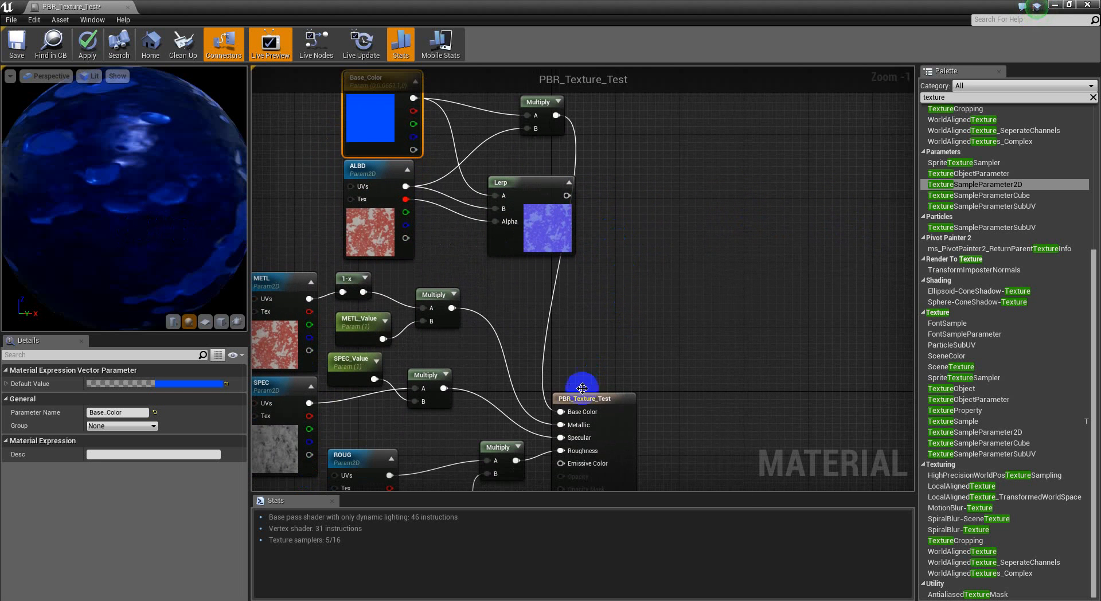
{"action": "left_click_drag", "start_coordinate": [561, 411], "coordinate": [566, 198]}
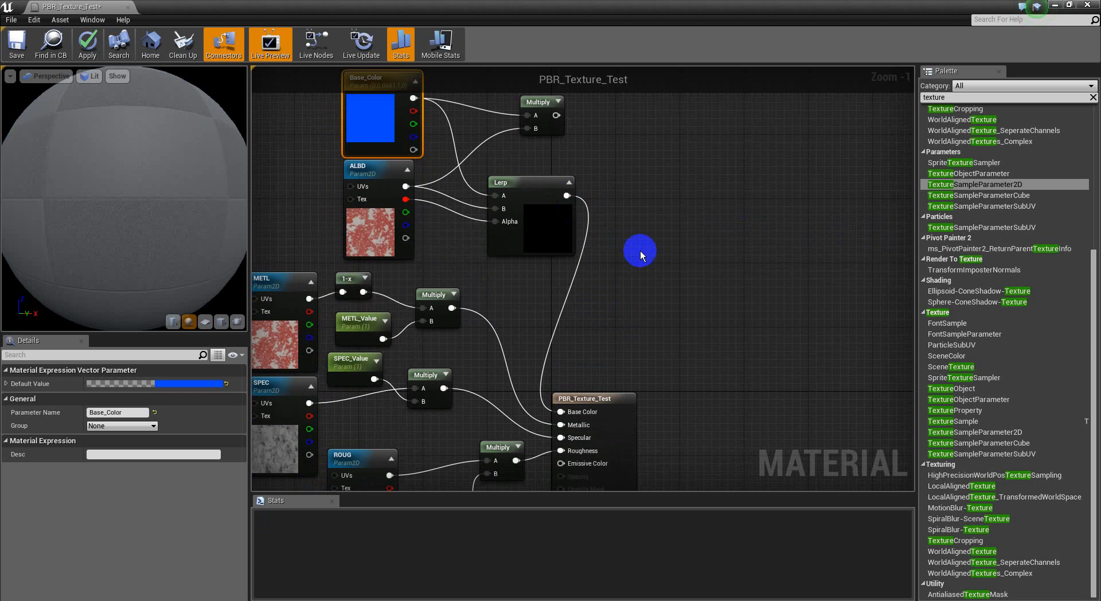
{"action": "right_click_drag", "start_coordinate": [638, 160], "coordinate": [623, 185]}
{"action": "left_click_drag", "start_coordinate": [83, 194], "coordinate": [246, 291]}
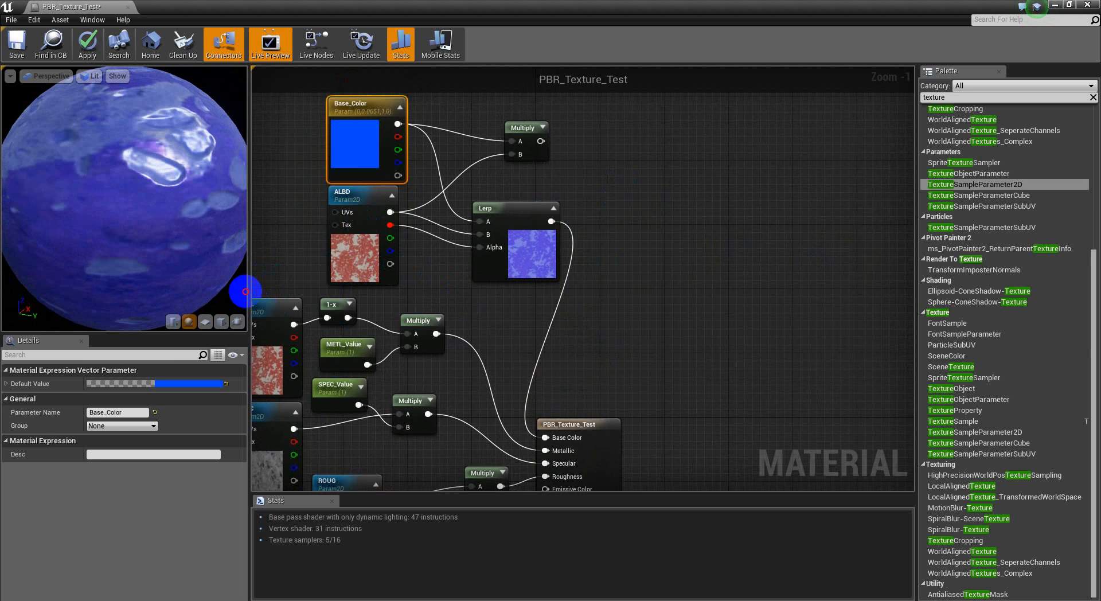
Step: Delete the leftover Multiply node fed by Base_Color and ALBD, and rotate the preview sphere to check the material
{"action": "left_click_drag", "start_coordinate": [523, 129], "coordinate": [507, 148]}
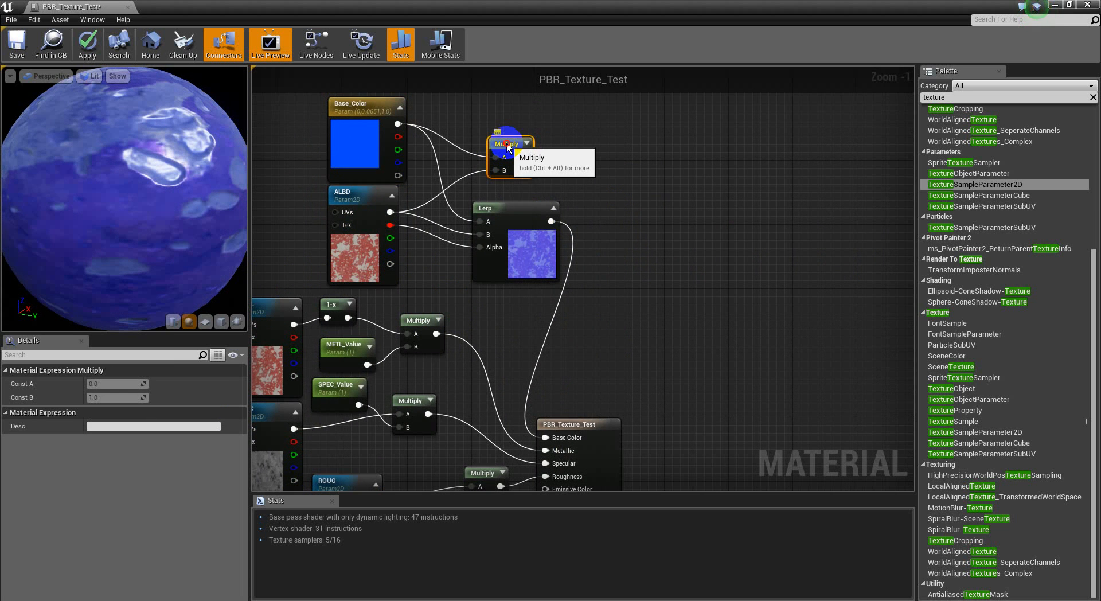
{"action": "key", "text": "Delete"}
{"action": "right_click_drag", "start_coordinate": [498, 179], "coordinate": [532, 229]}
{"action": "left_click_drag", "start_coordinate": [141, 214], "coordinate": [350, 247]}
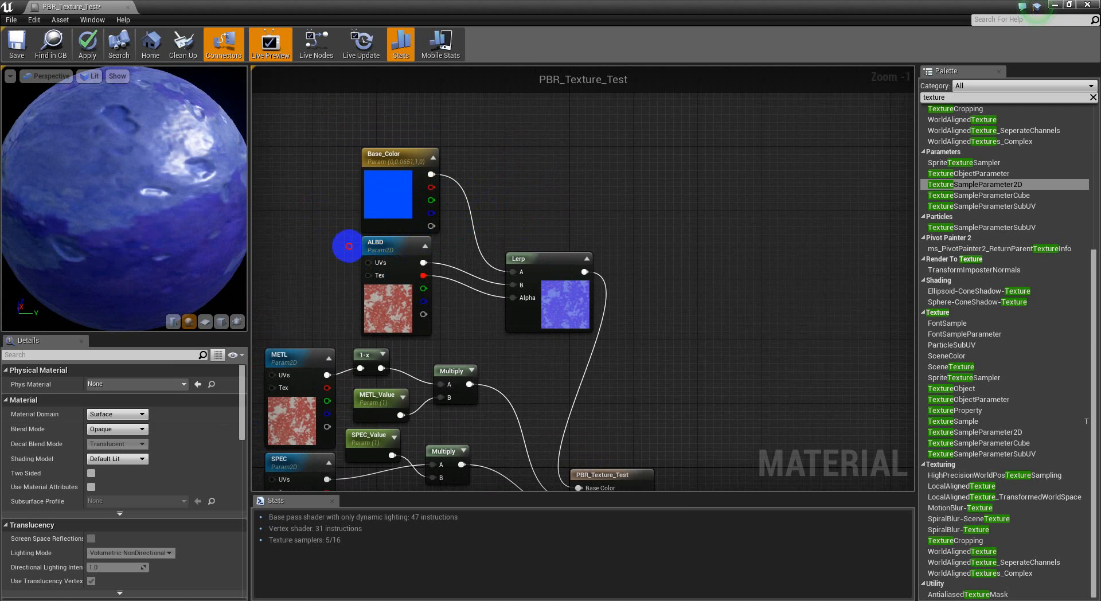
Step: Set the Base_Color parameter's default to a yellow with R 1.0, G 0.845 and B 0.098
{"action": "double_click", "coordinate": [378, 190]}
{"action": "left_click_drag", "start_coordinate": [465, 331], "coordinate": [488, 326]}
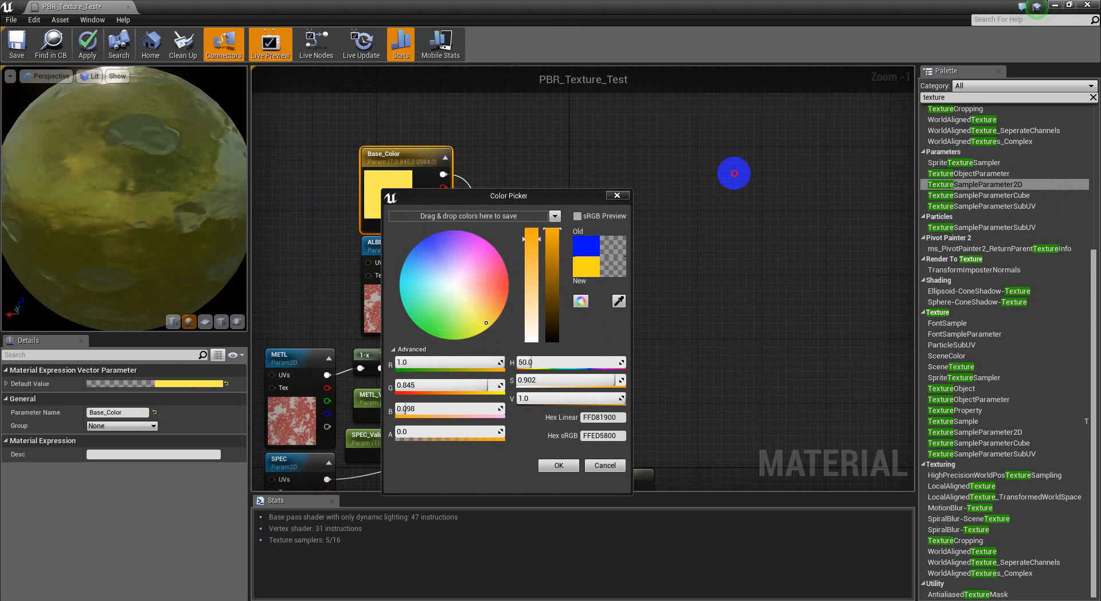
{"action": "left_click_drag", "start_coordinate": [1067, 200], "coordinate": [777, 373]}
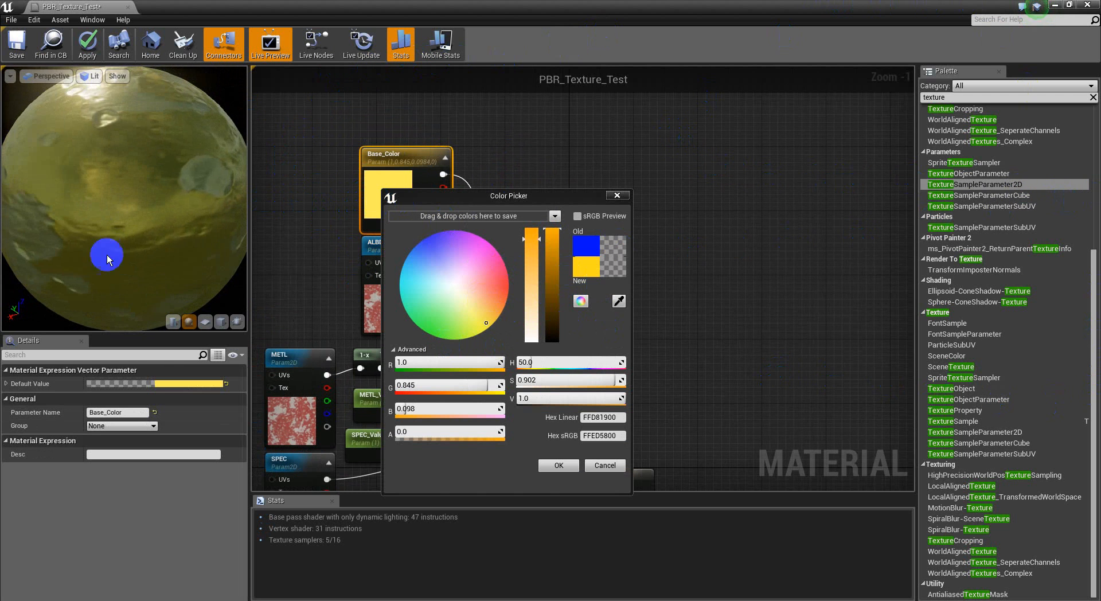
{"action": "scroll", "coordinate": [132, 202], "scroll_direction": "down", "scroll_amount": 5}
{"action": "left_click_drag", "start_coordinate": [124, 209], "coordinate": [846, 209]}
{"action": "left_click", "coordinate": [576, 466]}
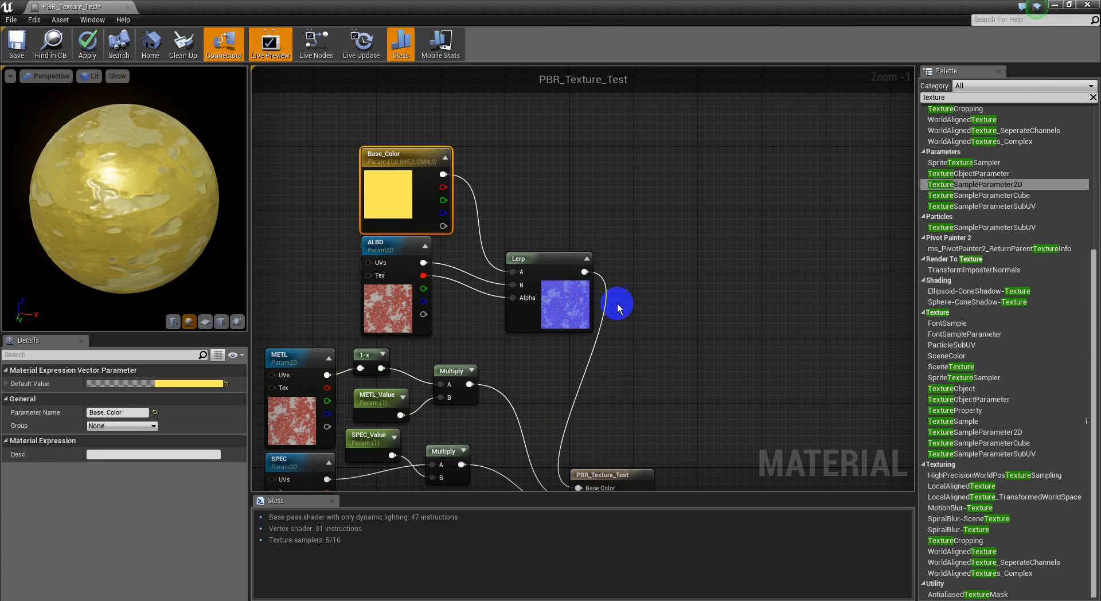
Step: Move the Base_Color, ALBD and Lerp nodes together so they line up in a column above the METL texture node
{"action": "right_click_drag", "start_coordinate": [741, 284], "coordinate": [790, 275]}
{"action": "left_click", "coordinate": [446, 291]}
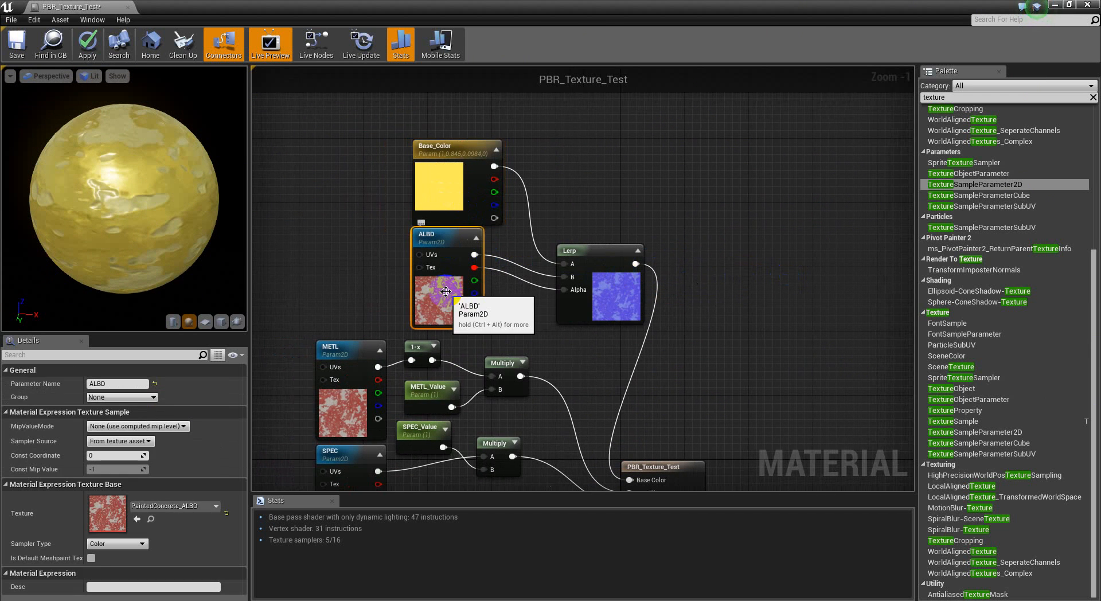
{"action": "right_click_drag", "start_coordinate": [329, 287], "coordinate": [313, 239]}
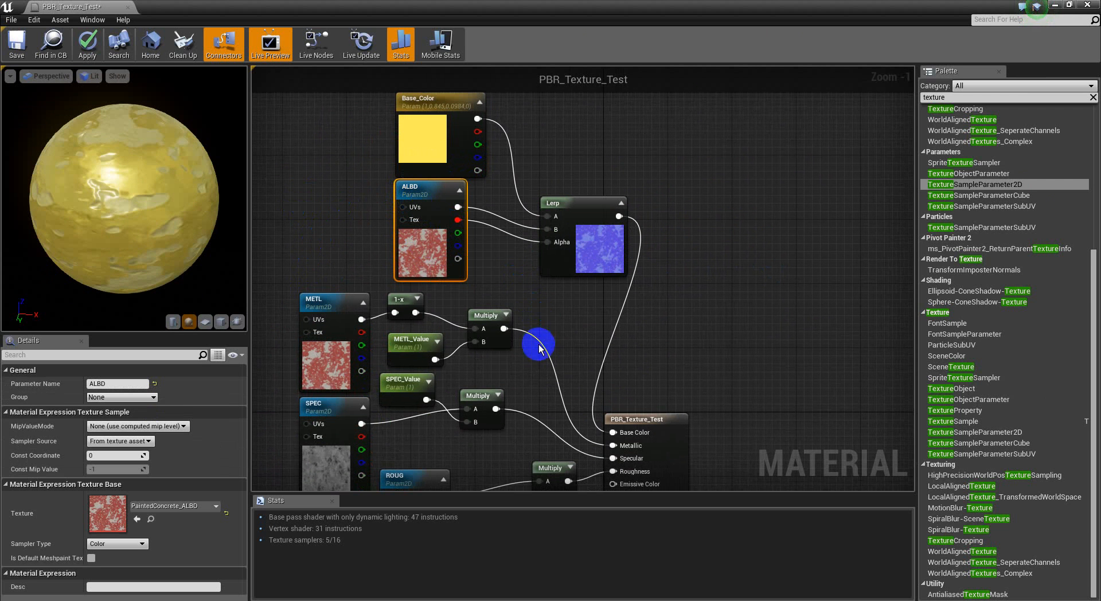
{"action": "right_click_drag", "start_coordinate": [541, 336], "coordinate": [533, 172]}
{"action": "right_click_drag", "start_coordinate": [536, 251], "coordinate": [527, 381]}
{"action": "left_click_drag", "start_coordinate": [562, 170], "coordinate": [324, 281]}
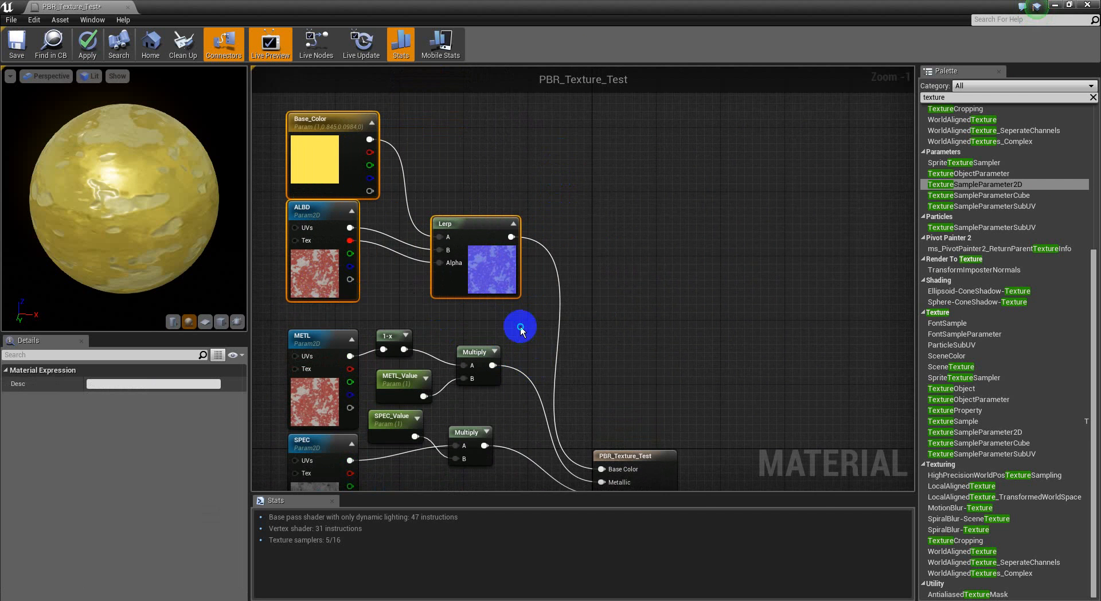
Step: Move SPEC_Value below SPEC's output wire and lower its Multiply node slightly to match the METL group's layout
{"action": "right_click_drag", "start_coordinate": [523, 328], "coordinate": [531, 272]}
{"action": "left_click_drag", "start_coordinate": [532, 275], "coordinate": [361, 329]}
{"action": "right_click_drag", "start_coordinate": [515, 343], "coordinate": [484, 339]}
{"action": "left_click_drag", "start_coordinate": [440, 307], "coordinate": [449, 366]}
{"action": "left_click_drag", "start_coordinate": [366, 393], "coordinate": [370, 372]}
{"action": "left_click_drag", "start_coordinate": [454, 363], "coordinate": [447, 362]}
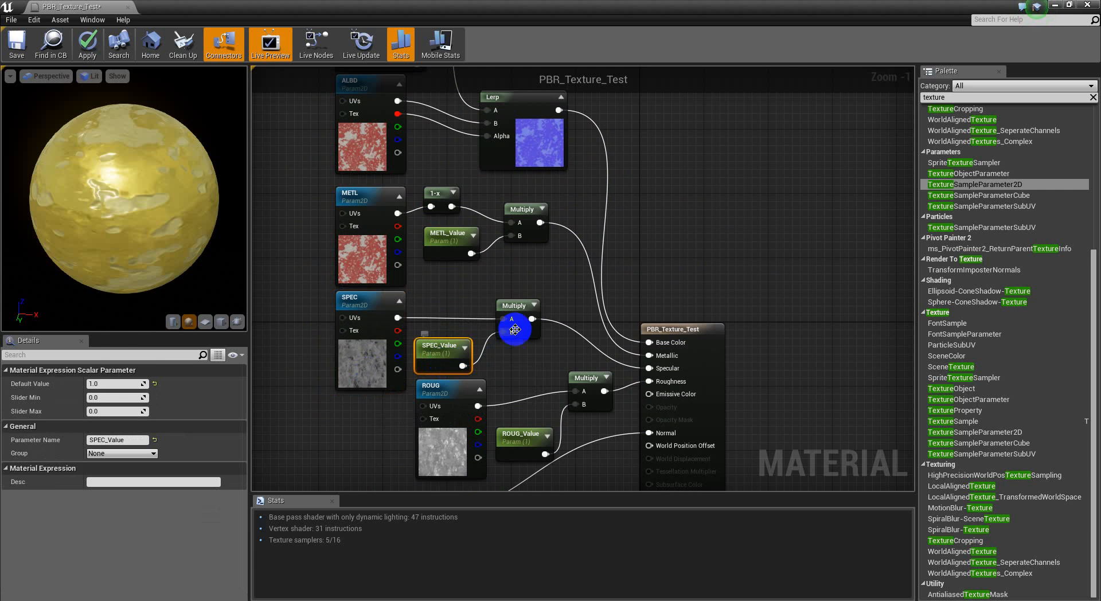
{"action": "left_click", "coordinate": [553, 294]}
{"action": "right_click_drag", "start_coordinate": [595, 226], "coordinate": [593, 132]}
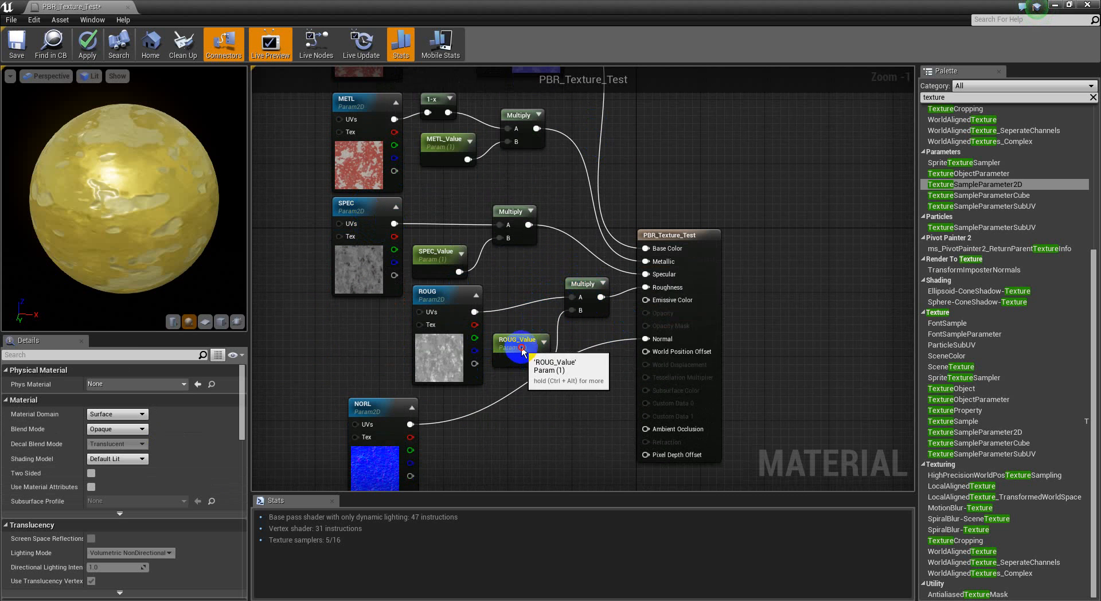
Step: Move ROUG_Value up slightly beside the ROUG texture and bring the NORL texture node closer beneath it
{"action": "left_click", "coordinate": [521, 341]}
{"action": "right_click_drag", "start_coordinate": [500, 438], "coordinate": [560, 374]}
{"action": "left_click_drag", "start_coordinate": [430, 408], "coordinate": [438, 399]}
{"action": "left_click", "coordinate": [539, 395]}
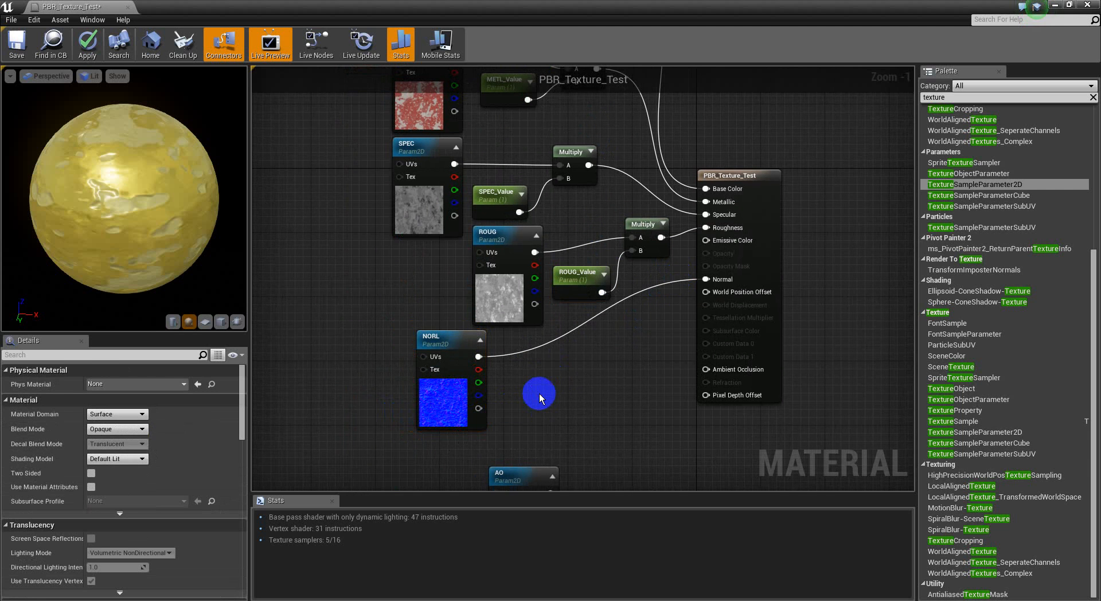
Step: Add an AppendVector node and place it just right of the NORL texture, level with its outputs
{"action": "right_click", "coordinate": [565, 377]}
{"action": "type", "text": "appe"}
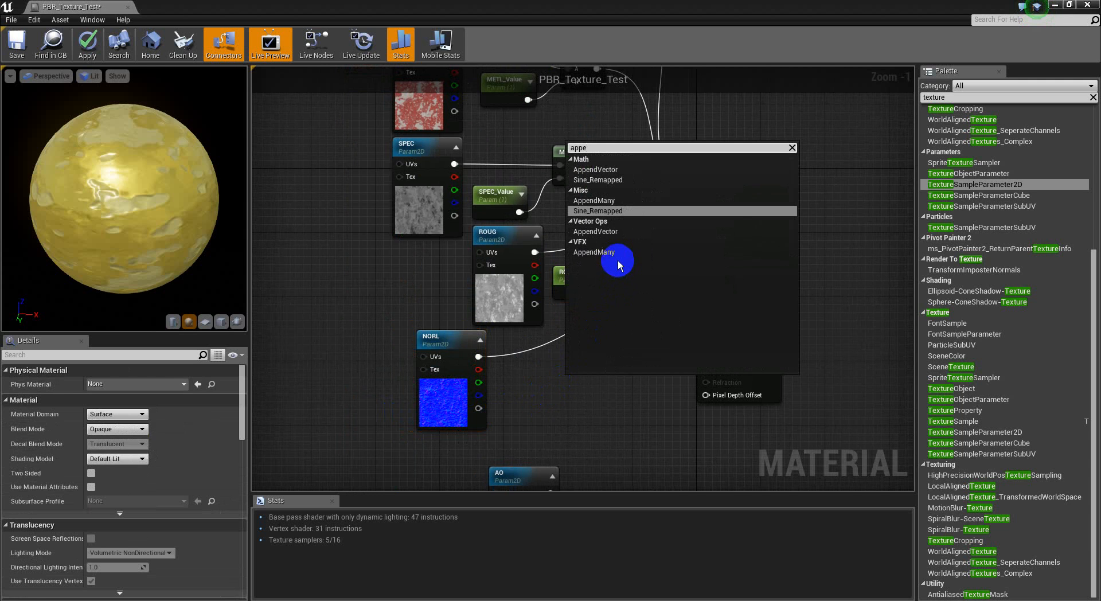
{"action": "left_click", "coordinate": [627, 171]}
{"action": "mouse_move", "coordinate": [591, 347]}
{"action": "left_mouse_down"}
{"action": "mouse_move", "coordinate": [602, 328]}
{"action": "mouse_move", "coordinate": [586, 344]}
{"action": "left_mouse_up"}
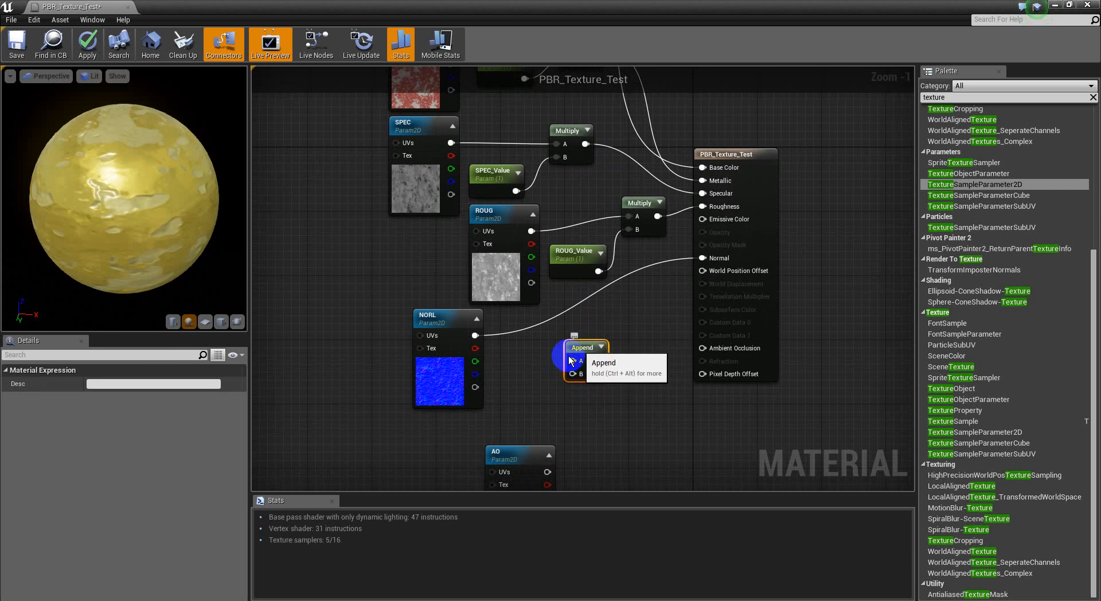
{"action": "right_click_drag", "start_coordinate": [541, 362], "coordinate": [542, 314]}
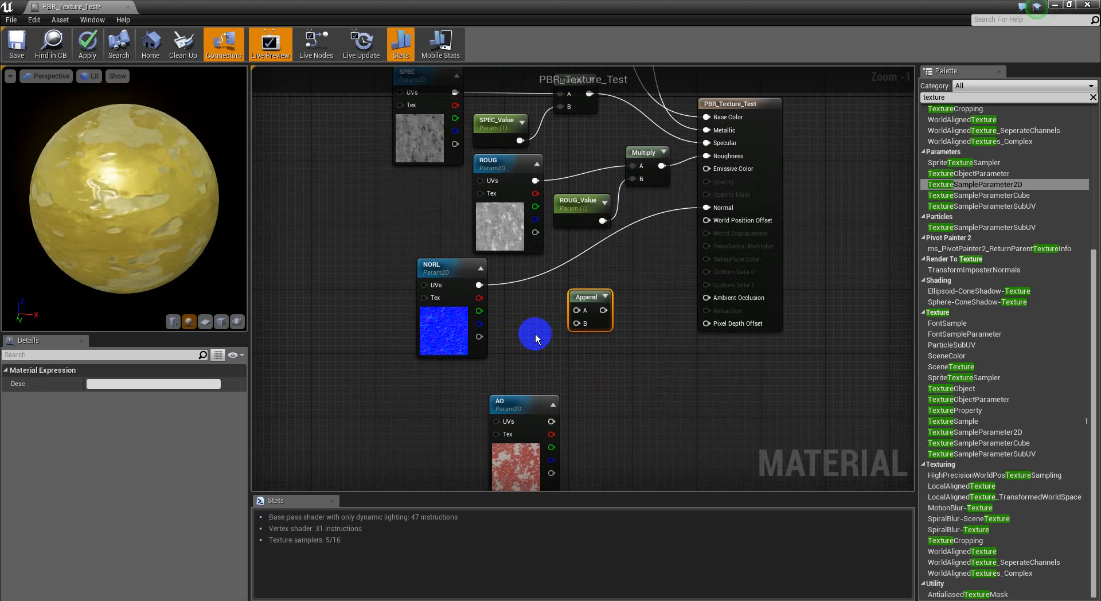
{"action": "left_click_drag", "start_coordinate": [590, 295], "coordinate": [591, 271]}
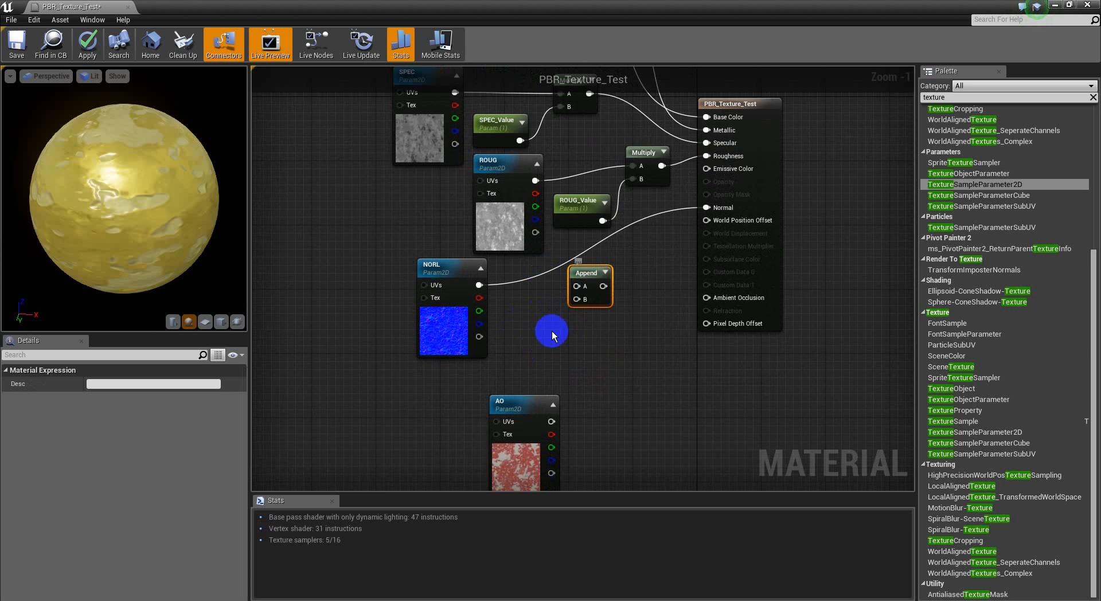
{"action": "right_click_drag", "start_coordinate": [584, 330], "coordinate": [535, 332]}
Step: Add an unconnected Multiply node below the Append node and duplicate the Append node twice
{"action": "left_click", "coordinate": [591, 345]}
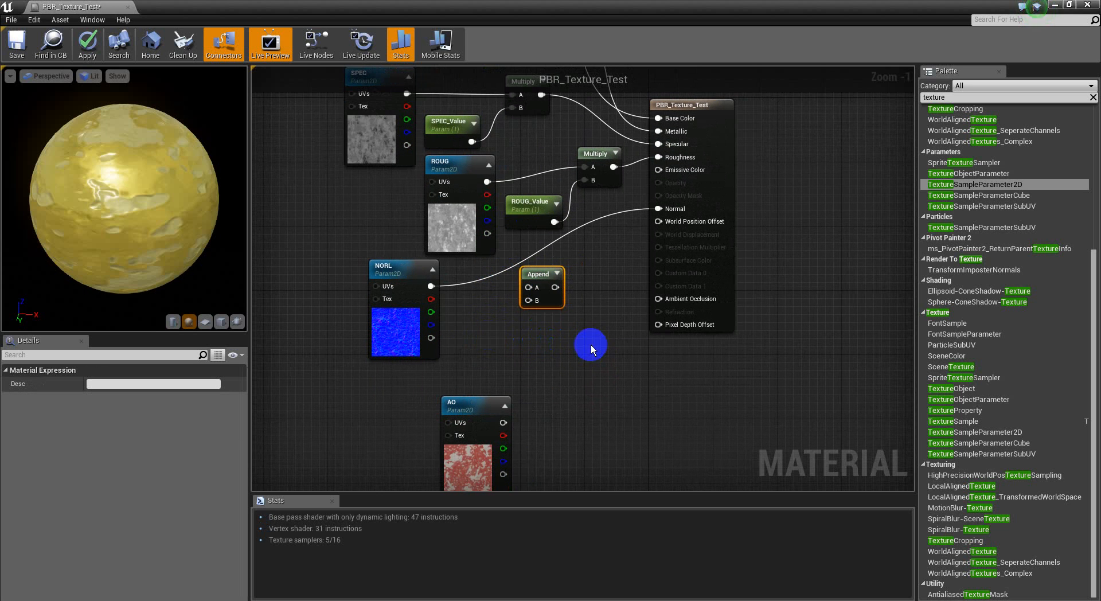
{"action": "left_click", "coordinate": [544, 286]}
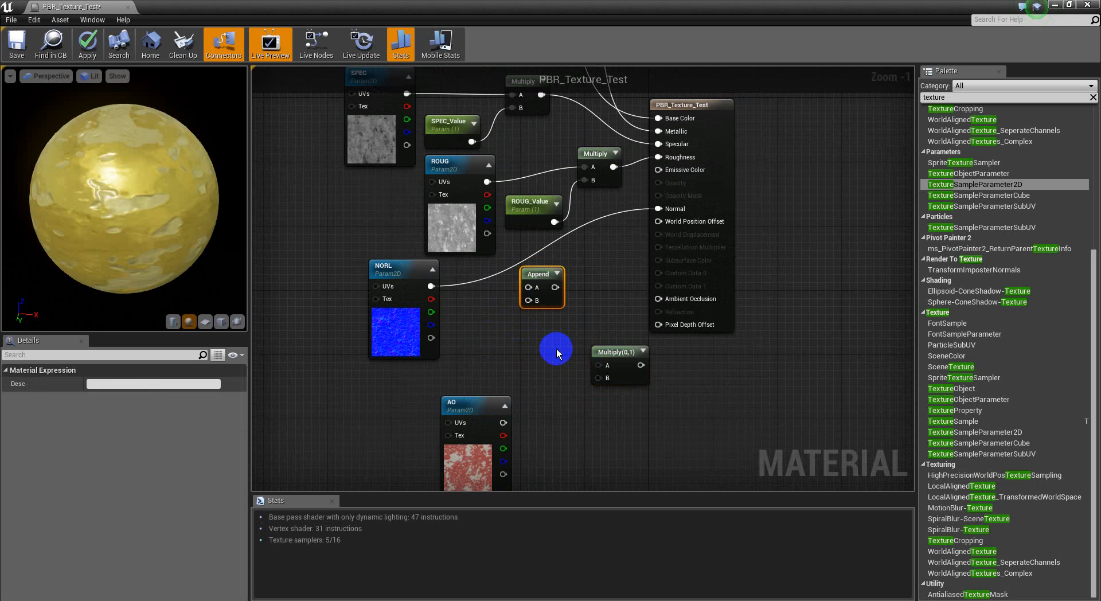
{"action": "key", "text": "ctrl+w"}
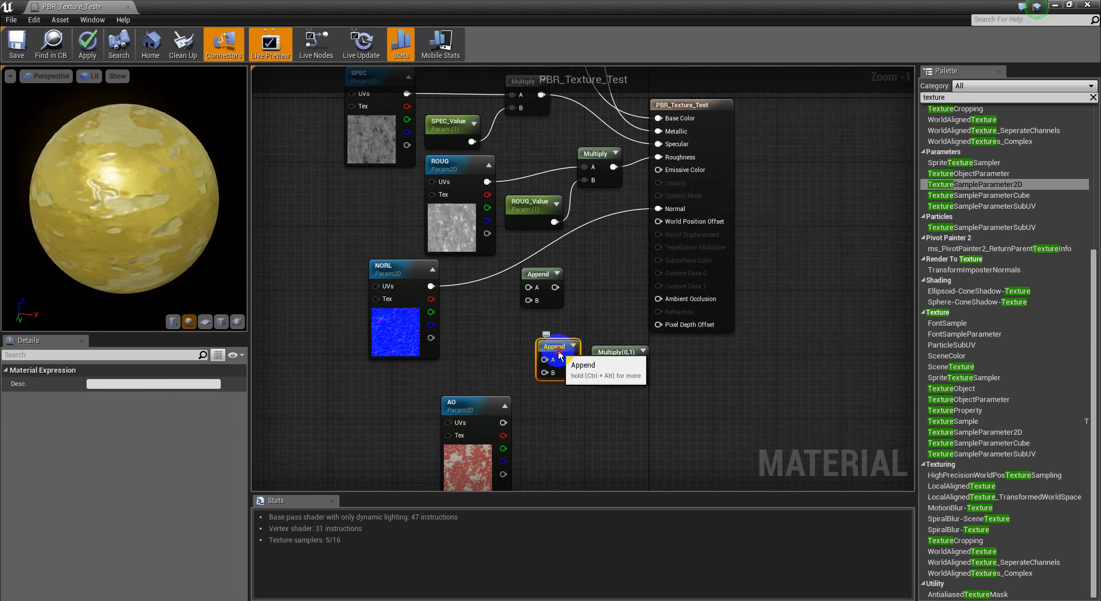
{"action": "left_click_drag", "start_coordinate": [561, 355], "coordinate": [544, 340]}
{"action": "key", "text": "ctrl+w"}
{"action": "right_click_drag", "start_coordinate": [594, 305], "coordinate": [566, 321]}
Step: Connect NORL's red and green channels to the A inputs of two Append nodes, stacking one below the other
{"action": "left_click_drag", "start_coordinate": [508, 304], "coordinate": [402, 315]}
{"action": "left_click_drag", "start_coordinate": [492, 359], "coordinate": [512, 331]}
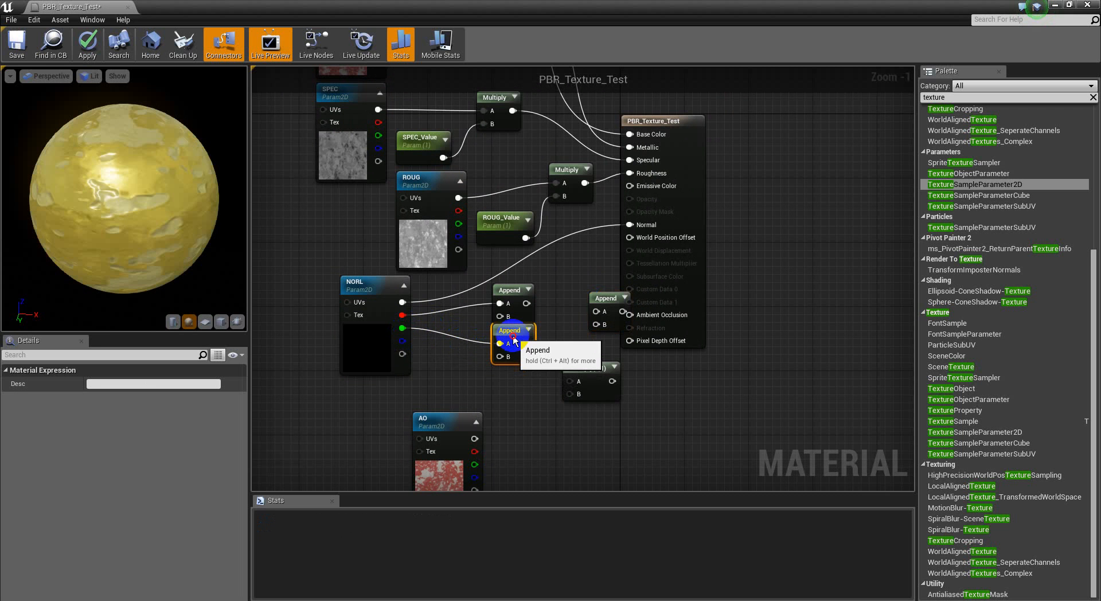
{"action": "right_click_drag", "start_coordinate": [511, 376], "coordinate": [460, 347]}
Step: Shift NORL and its two stacked Append nodes left, and place the third Append node to their right
{"action": "right_click_drag", "start_coordinate": [517, 309], "coordinate": [589, 318]}
{"action": "left_click_drag", "start_coordinate": [595, 259], "coordinate": [401, 350]}
{"action": "left_click_drag", "start_coordinate": [395, 346], "coordinate": [419, 309]}
{"action": "left_click", "coordinate": [742, 300]}
{"action": "left_click_drag", "start_coordinate": [797, 286], "coordinate": [699, 293]}
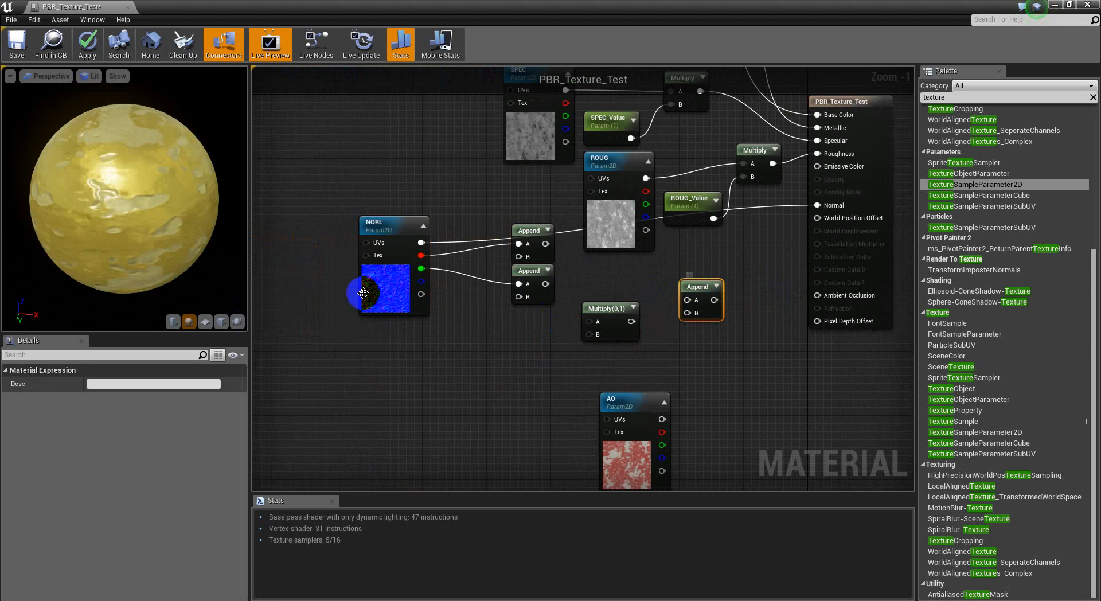
Step: Feed the outputs of the two stacked Append nodes into the third Append's A and B inputs, and move that node closer
{"action": "left_click_drag", "start_coordinate": [422, 281], "coordinate": [691, 314]}
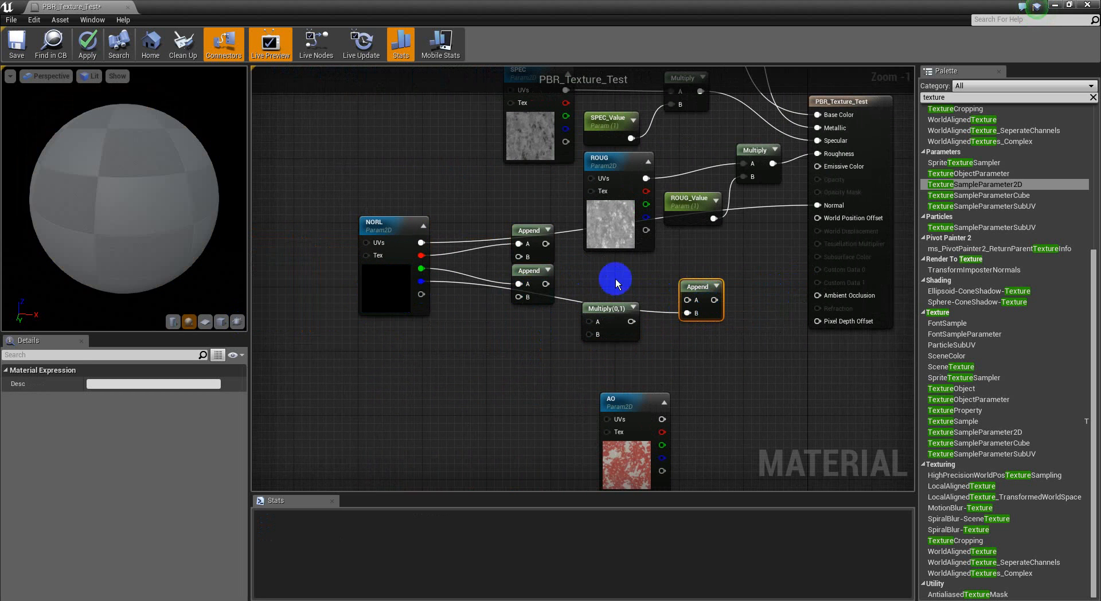
{"action": "right_click_drag", "start_coordinate": [625, 285], "coordinate": [632, 303]}
{"action": "left_click_drag", "start_coordinate": [693, 317], "coordinate": [552, 260]}
{"action": "left_click_drag", "start_coordinate": [552, 300], "coordinate": [681, 278]}
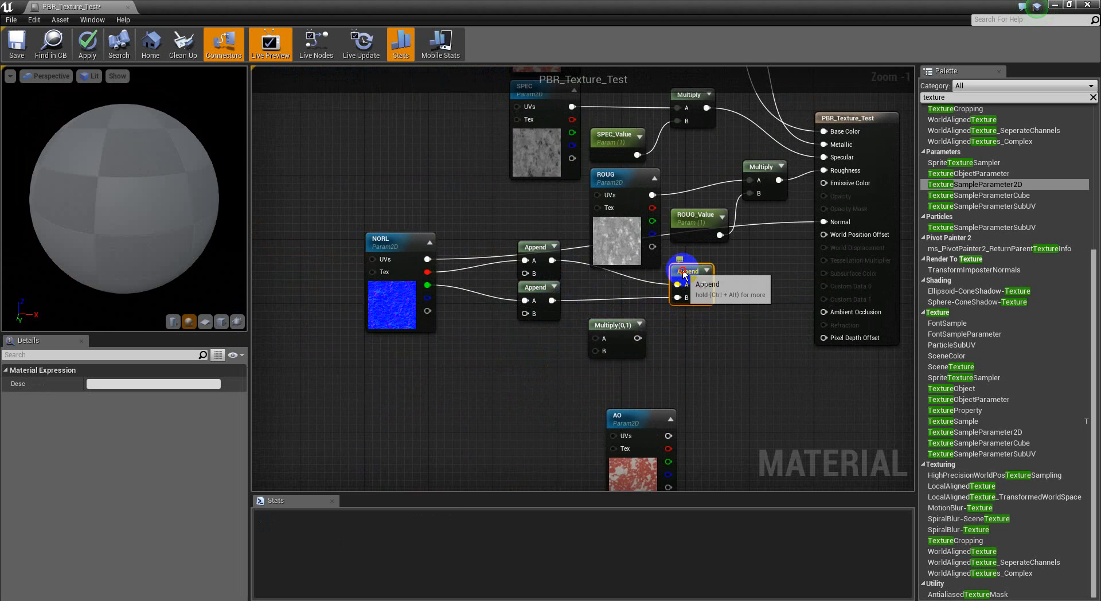
Step: Delete the upper Append node fed by NORL's red channel
{"action": "right_click_drag", "start_coordinate": [610, 312], "coordinate": [608, 337]}
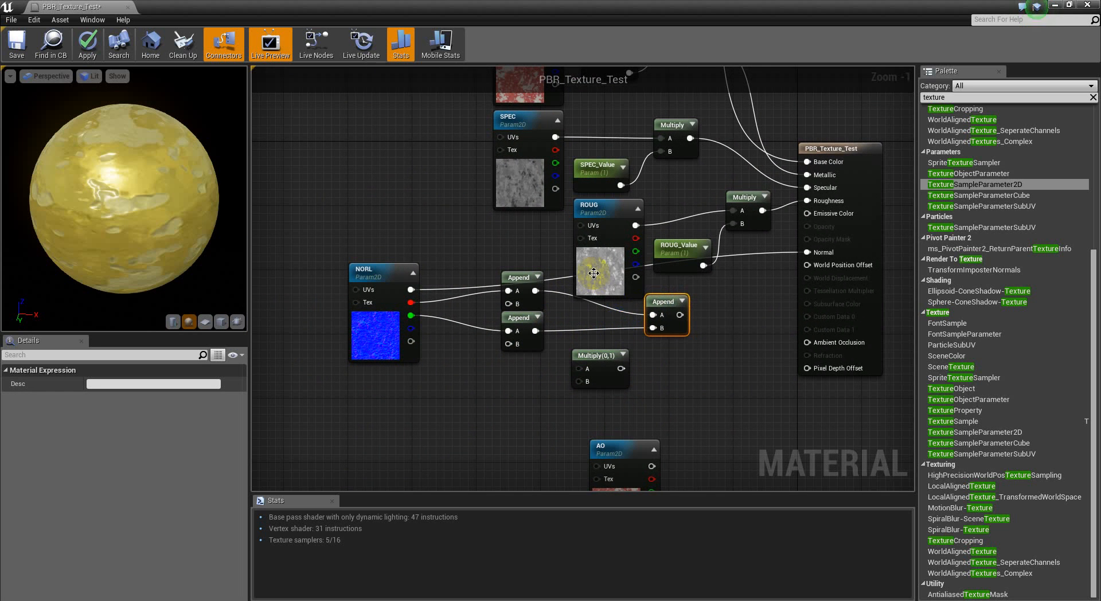
{"action": "right_click_drag", "start_coordinate": [696, 343], "coordinate": [668, 356]}
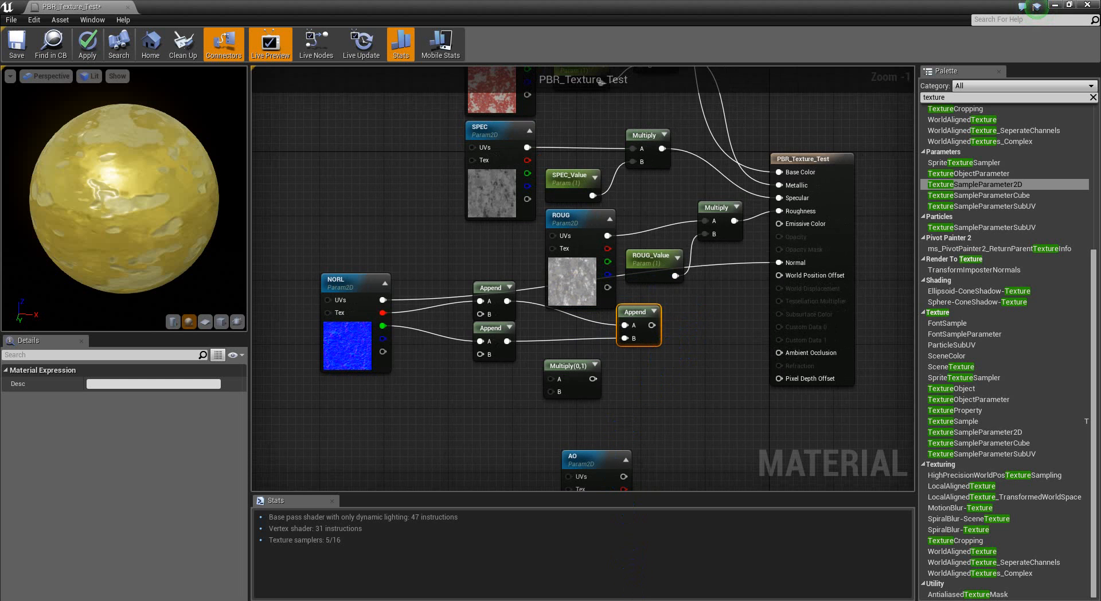
{"action": "right_click_drag", "start_coordinate": [642, 373], "coordinate": [678, 370]}
{"action": "right_click_drag", "start_coordinate": [494, 390], "coordinate": [502, 371]}
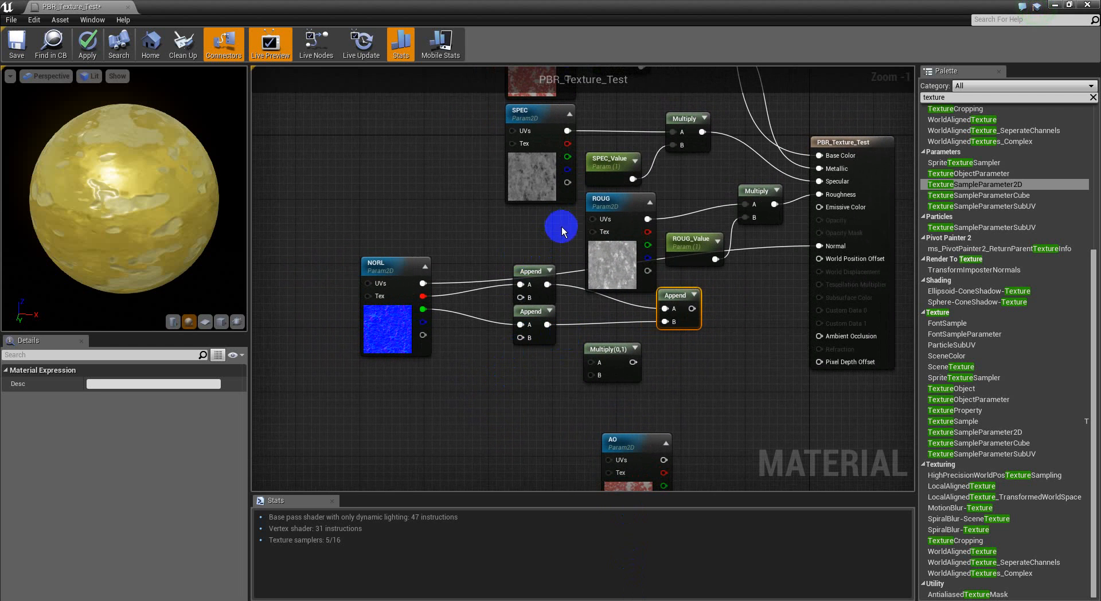
{"action": "left_click_drag", "start_coordinate": [534, 222], "coordinate": [487, 399]}
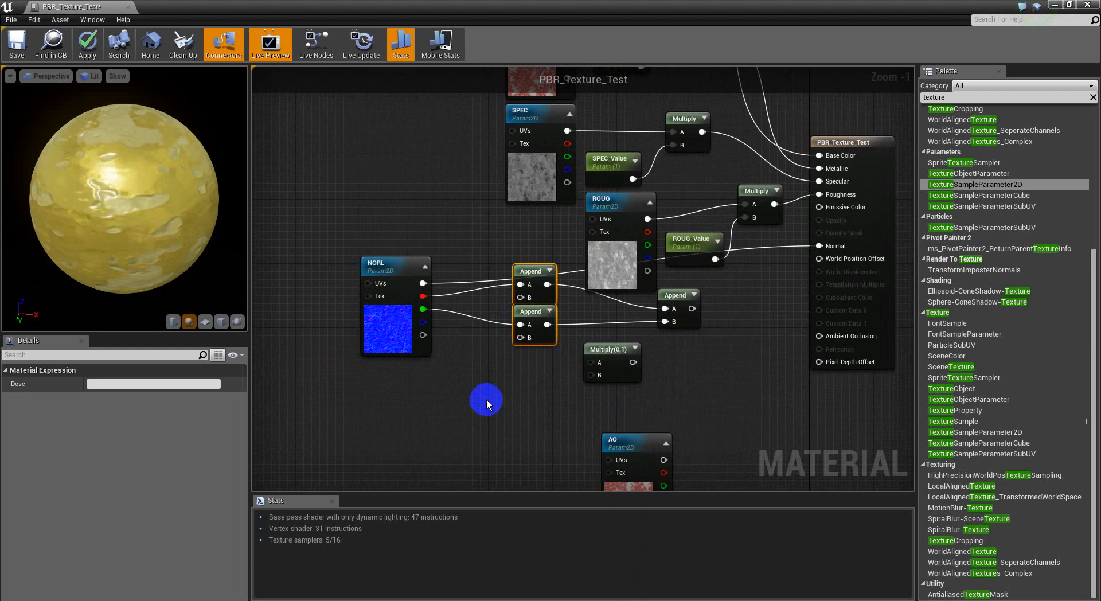
{"action": "left_click", "coordinate": [531, 293]}
{"action": "key", "text": "Delete"}
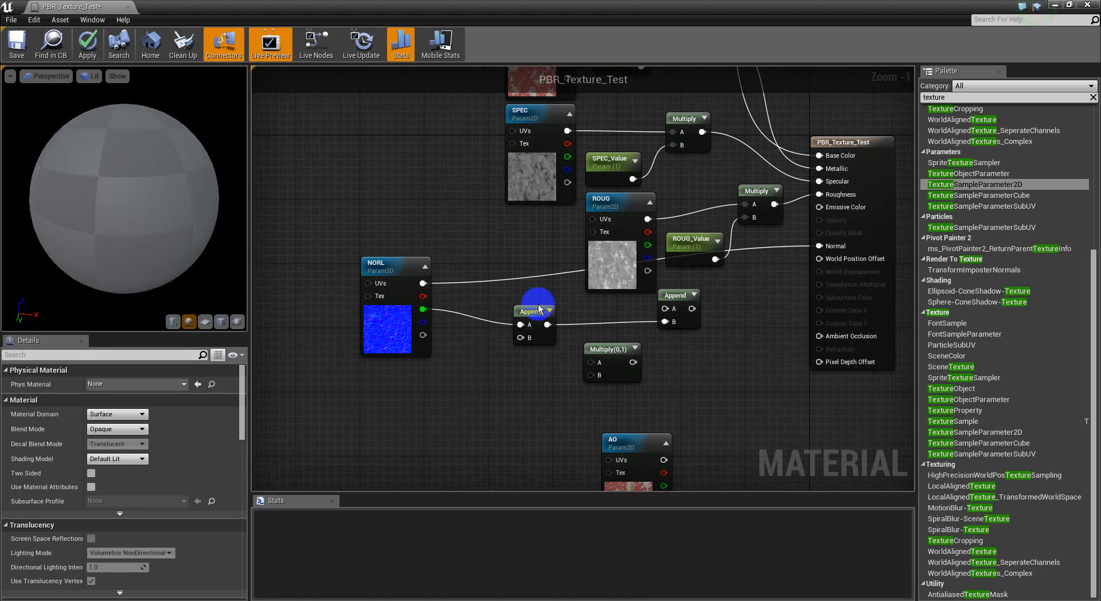
Step: Duplicate the unconnected Multiply node and place the copy below NORL's remaining Append
{"action": "right_click_drag", "start_coordinate": [656, 367], "coordinate": [659, 351]}
{"action": "left_click", "coordinate": [642, 349]}
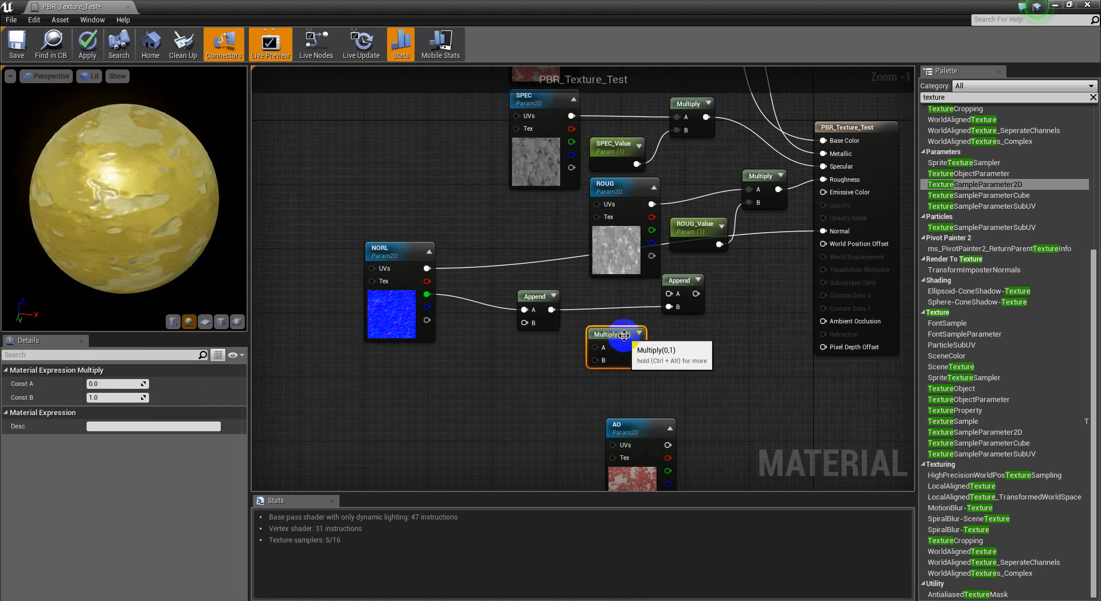
{"action": "left_click", "coordinate": [531, 379]}
{"action": "key", "text": "ctrl+v"}
Step: Stack the two Multiply nodes beside NORL above its remaining Append, and move NORL and the final Append down to align
{"action": "left_click_drag", "start_coordinate": [549, 383], "coordinate": [536, 261]}
{"action": "left_click_drag", "start_coordinate": [623, 343], "coordinate": [599, 325]}
{"action": "left_click_drag", "start_coordinate": [543, 297], "coordinate": [552, 369]}
{"action": "left_click_drag", "start_coordinate": [598, 323], "coordinate": [551, 296]}
{"action": "right_click_drag", "start_coordinate": [612, 309], "coordinate": [603, 329]}
{"action": "left_click_drag", "start_coordinate": [540, 248], "coordinate": [415, 386]}
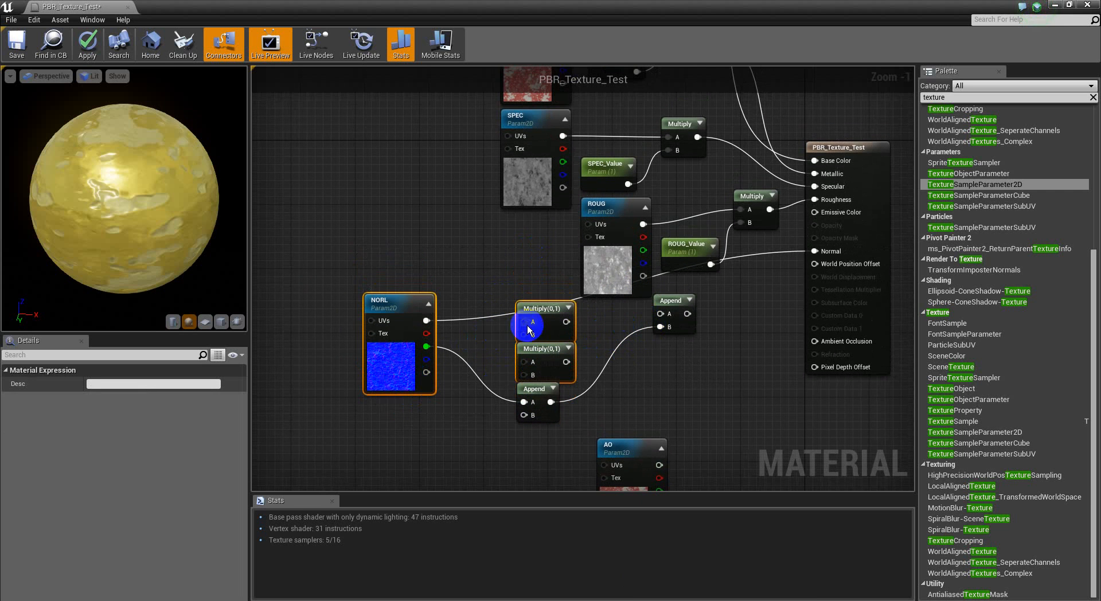
{"action": "left_click_drag", "start_coordinate": [674, 300], "coordinate": [674, 332]}
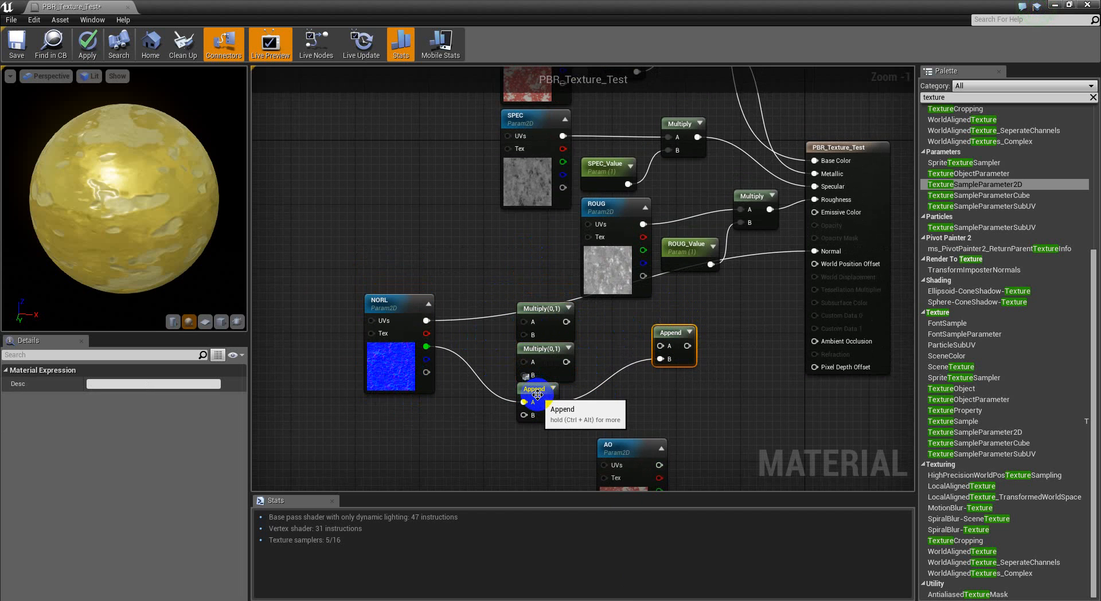
Step: Move the lower Append aside, then feed both Multiply outputs into the upper Append's A and B inputs and shift it closer to them
{"action": "left_click_drag", "start_coordinate": [536, 394], "coordinate": [619, 396]}
{"action": "left_click", "coordinate": [600, 340]}
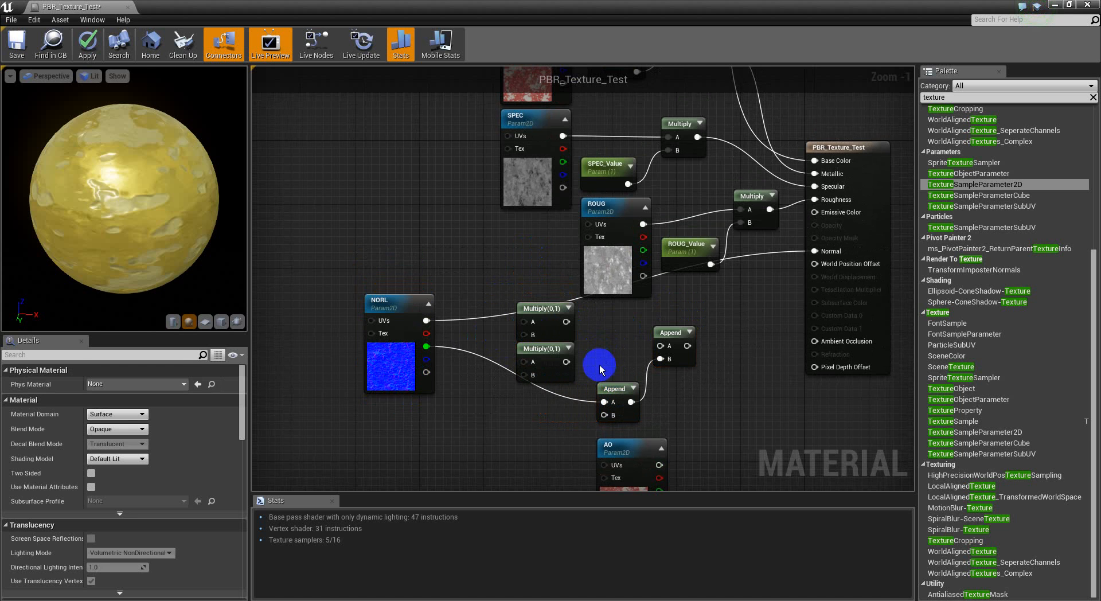
{"action": "left_click_drag", "start_coordinate": [656, 344], "coordinate": [567, 322]}
{"action": "left_click_drag", "start_coordinate": [565, 361], "coordinate": [661, 359]}
{"action": "right_click_drag", "start_coordinate": [666, 379], "coordinate": [651, 335]}
{"action": "left_click_drag", "start_coordinate": [665, 297], "coordinate": [616, 289]}
Step: Feed NORL's blue channel into the lower Append's B, and its red and green channels into the upper and lower Multiply A inputs
{"action": "left_click_drag", "start_coordinate": [598, 381], "coordinate": [404, 323]}
{"action": "mouse_move", "coordinate": [598, 353]}
{"action": "left_mouse_down"}
{"action": "mouse_move", "coordinate": [670, 338]}
{"action": "mouse_move", "coordinate": [581, 364]}
{"action": "left_mouse_up"}
{"action": "left_click_drag", "start_coordinate": [413, 302], "coordinate": [511, 326]}
{"action": "left_click_drag", "start_coordinate": [509, 286], "coordinate": [412, 298]}
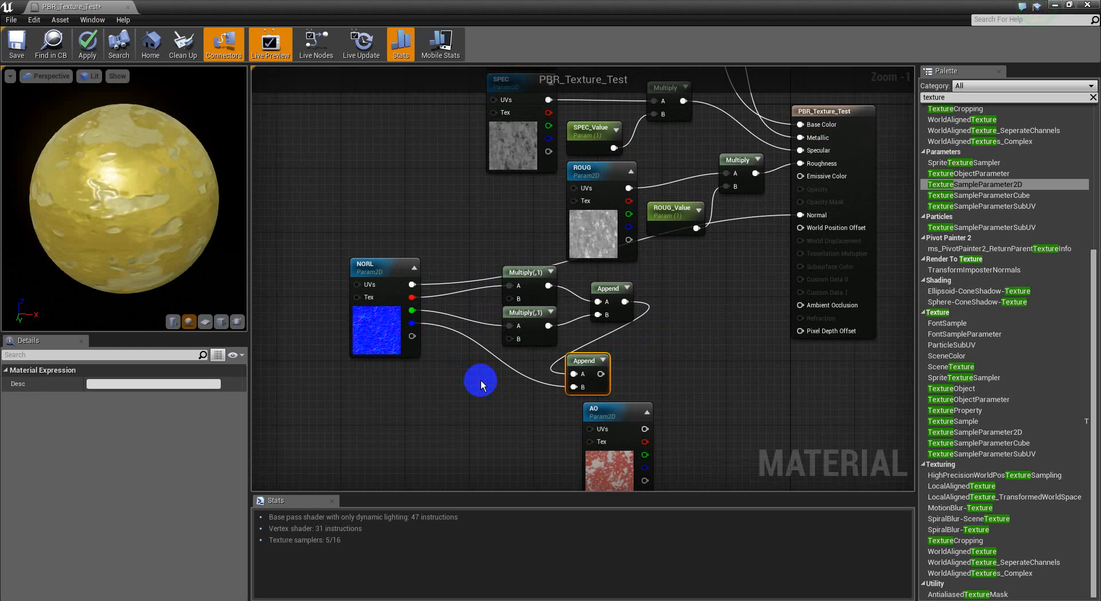
Step: Disconnect NORL's RGB output and connect the lower Append's output to the material's Normal input
{"action": "left_click", "coordinate": [410, 285], "text": "alt"}
{"action": "left_click_drag", "start_coordinate": [642, 313], "coordinate": [625, 302]}
{"action": "left_click_drag", "start_coordinate": [600, 374], "coordinate": [807, 215]}
{"action": "right_click_drag", "start_coordinate": [718, 372], "coordinate": [732, 340]}
Step: Reconnect NORL's blue channel to the final Append's B, and tidy the two Multiply and two Append nodes into a compact chain beside NORL
{"action": "right_click_drag", "start_coordinate": [482, 382], "coordinate": [514, 386]}
{"action": "left_click_drag", "start_coordinate": [556, 226], "coordinate": [448, 330]}
{"action": "left_click_drag", "start_coordinate": [568, 287], "coordinate": [502, 287]}
{"action": "left_click", "coordinate": [562, 308]}
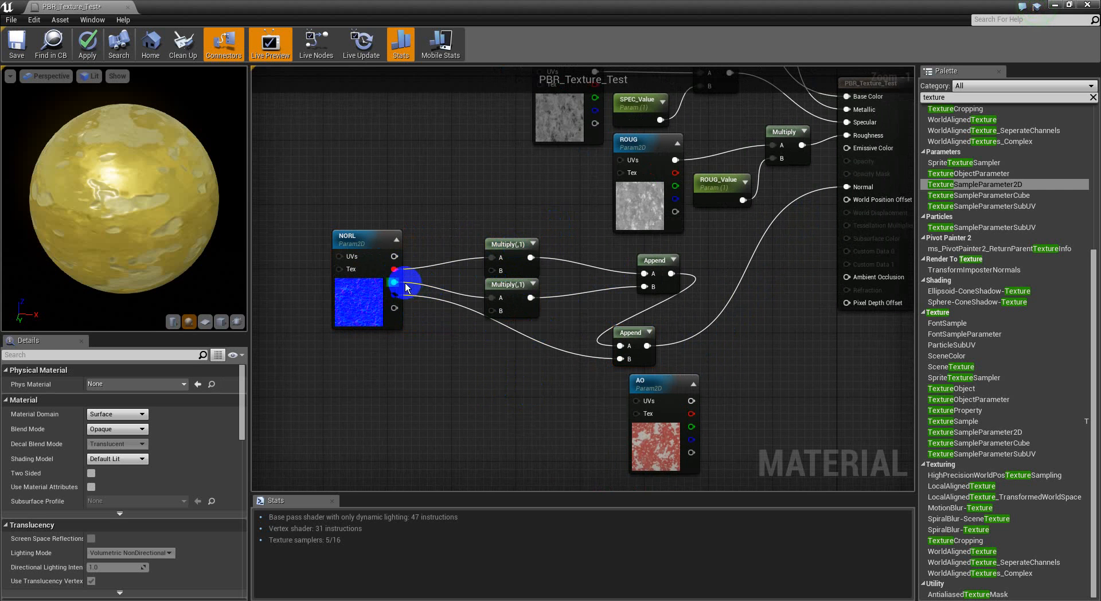
{"action": "left_click_drag", "start_coordinate": [394, 295], "coordinate": [609, 360]}
{"action": "left_click_drag", "start_coordinate": [669, 280], "coordinate": [596, 279]}
{"action": "left_click_drag", "start_coordinate": [638, 337], "coordinate": [651, 291]}
{"action": "right_click_drag", "start_coordinate": [530, 278], "coordinate": [513, 280]}
Step: Duplicate the ROUG_Value parameter above NORL and rename the copy NORL_Value
{"action": "left_click", "coordinate": [785, 192]}
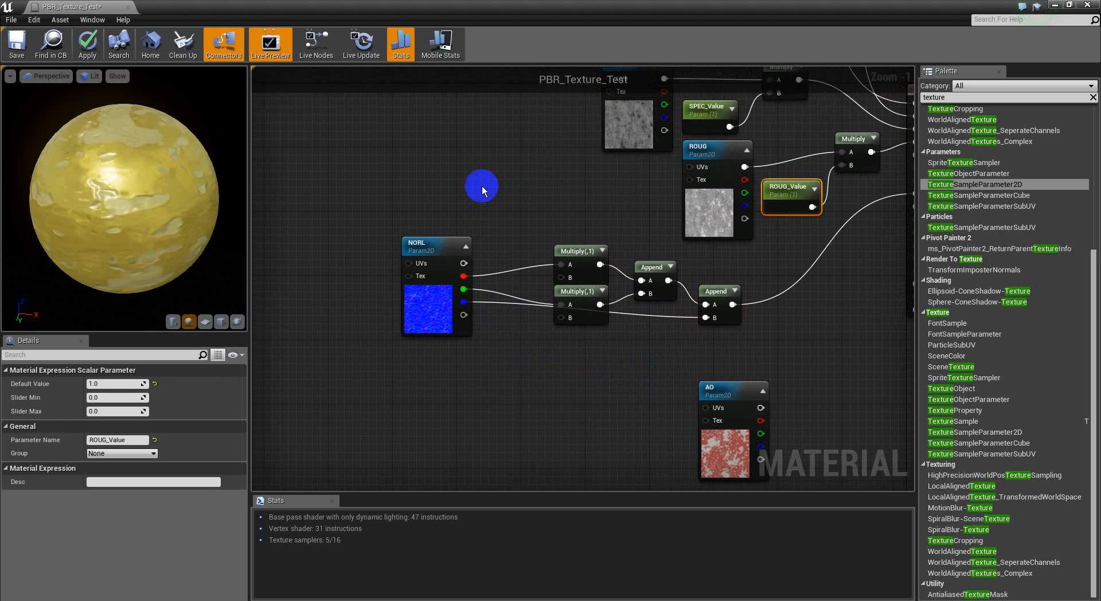
{"action": "key", "text": "ctrl+c"}
{"action": "key", "text": "ctrl+v"}
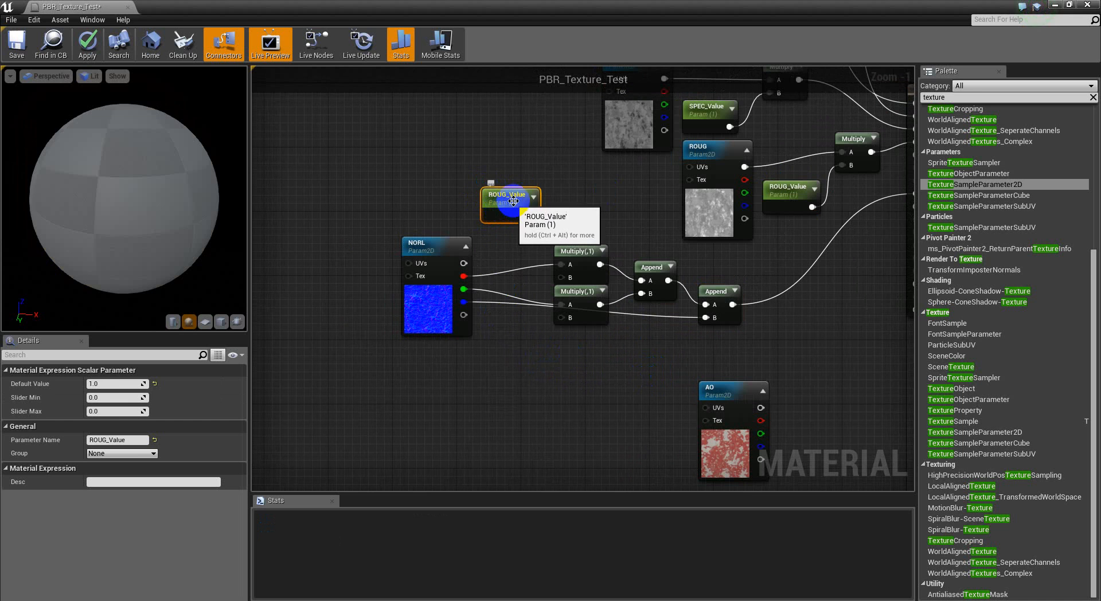
{"action": "left_click", "coordinate": [94, 439]}
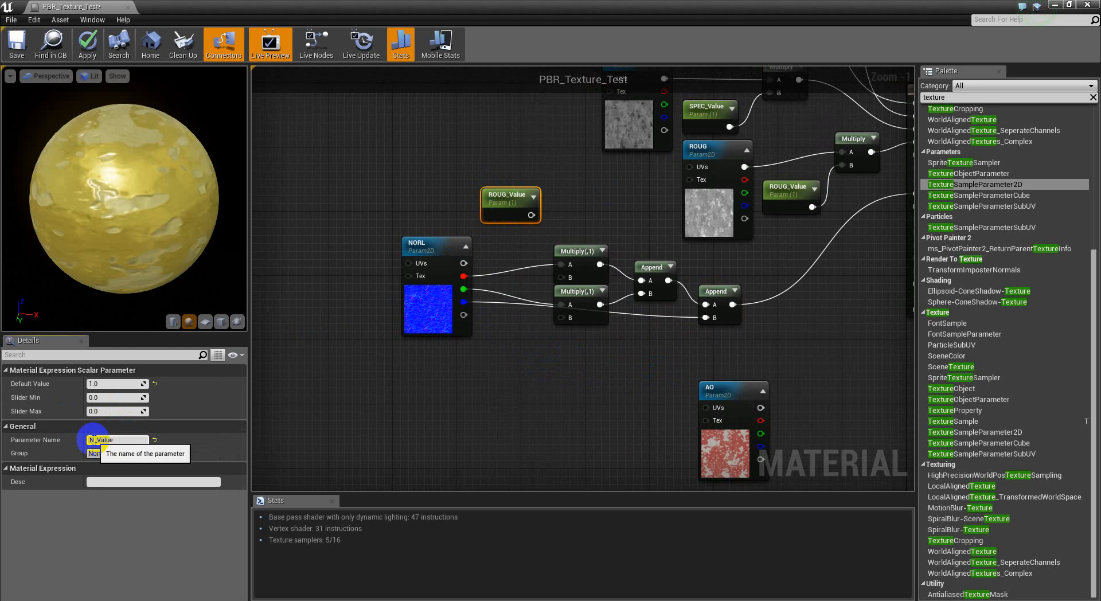
{"action": "type", "text": "NORL"}
{"action": "key", "text": "Return"}
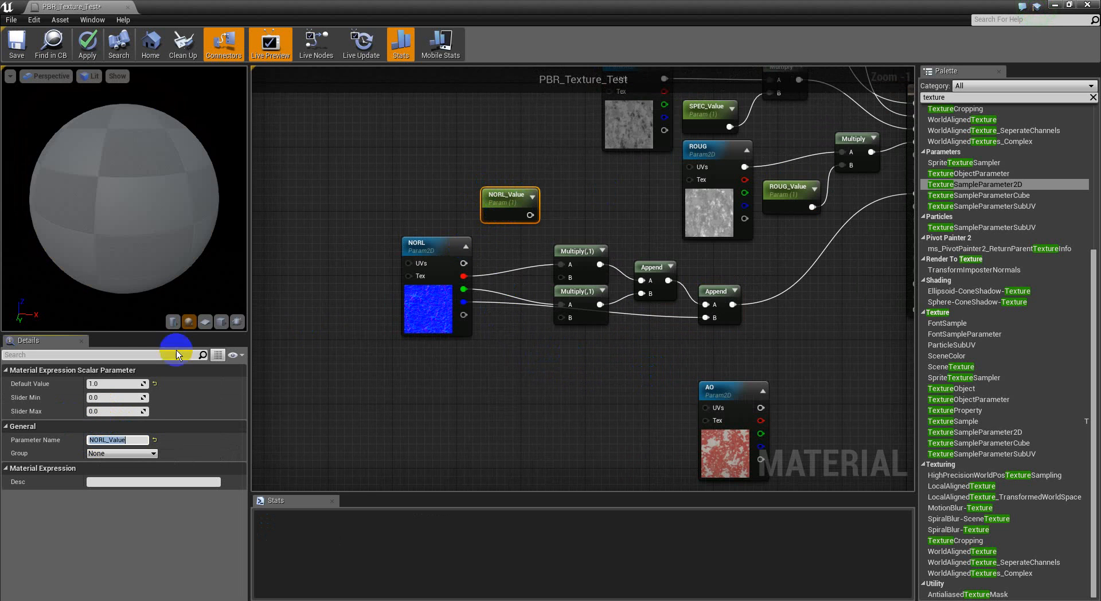
Step: Place NORL_Value directly above NORL and connect it to the B inputs of both normal-map Multiply nodes
{"action": "left_click_drag", "start_coordinate": [510, 207], "coordinate": [438, 216]}
{"action": "left_click_drag", "start_coordinate": [567, 286], "coordinate": [565, 317]}
{"action": "right_click_drag", "start_coordinate": [720, 252], "coordinate": [610, 270]}
{"action": "right_click_drag", "start_coordinate": [520, 236], "coordinate": [638, 234]}
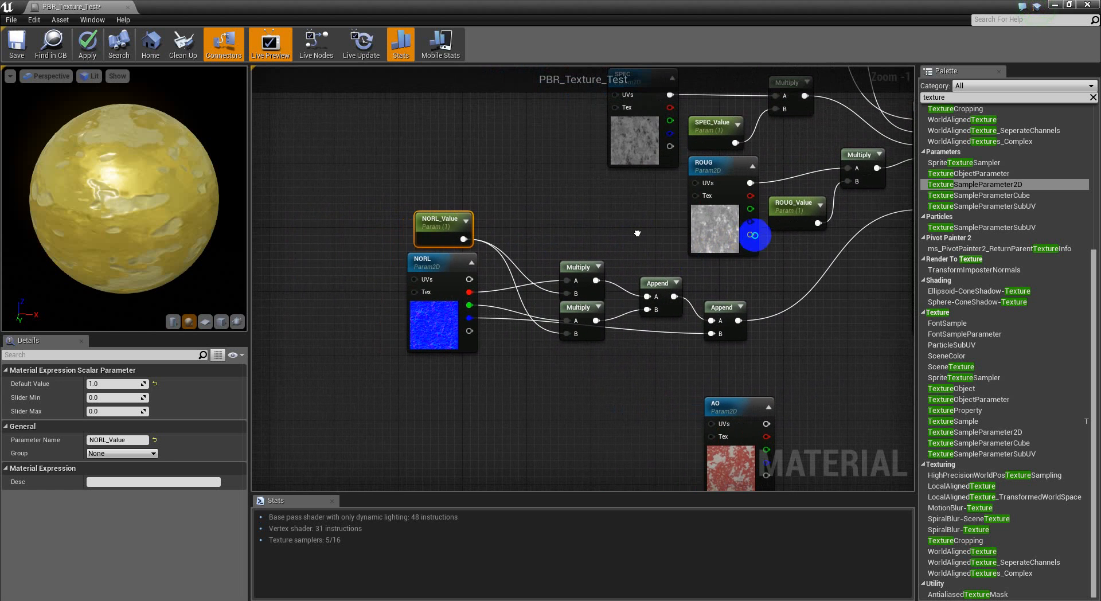
Step: Set the Base_Color parameter's red, green and blue values to 66
{"action": "left_click_drag", "start_coordinate": [169, 230], "coordinate": [577, 192]}
{"action": "right_click_drag", "start_coordinate": [578, 192], "coordinate": [426, 349]}
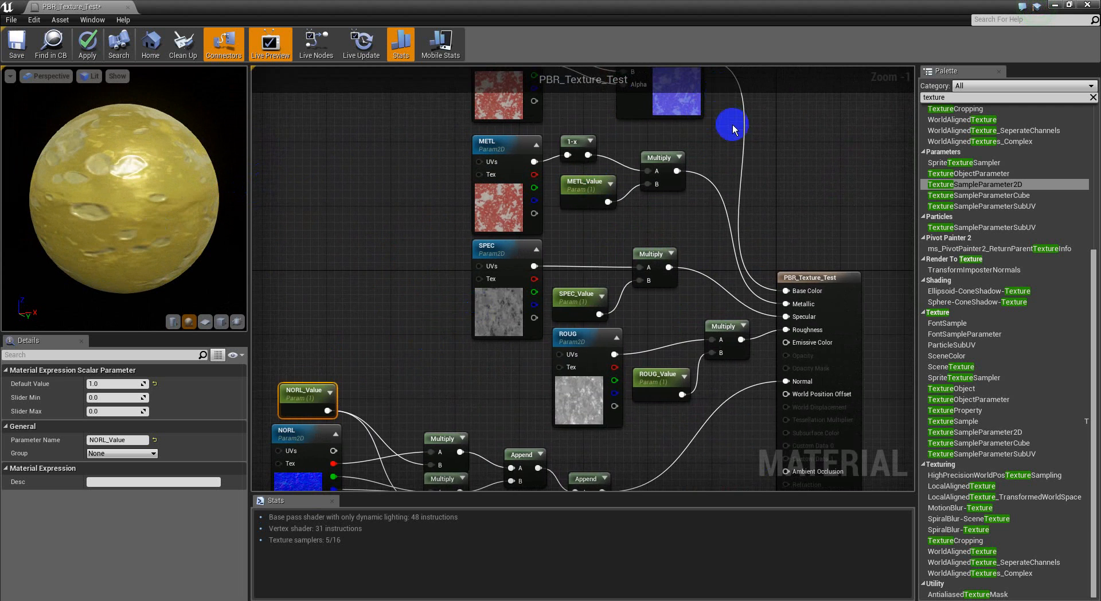
{"action": "right_click_drag", "start_coordinate": [731, 122], "coordinate": [732, 243]}
{"action": "double_click", "coordinate": [511, 112]}
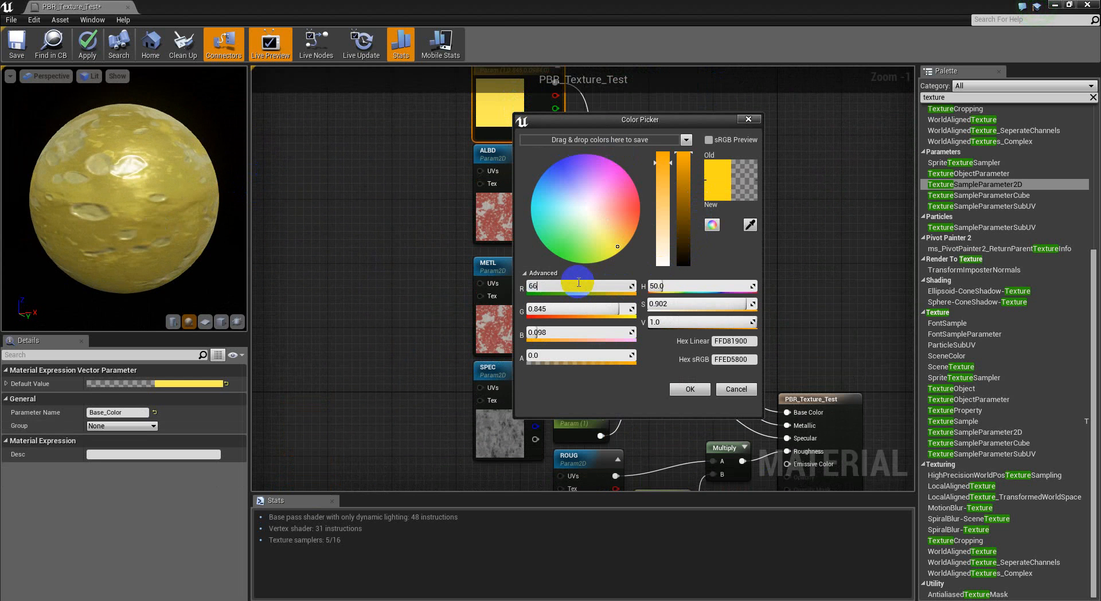
{"action": "key", "text": "Tab"}
{"action": "type", "text": "6"}
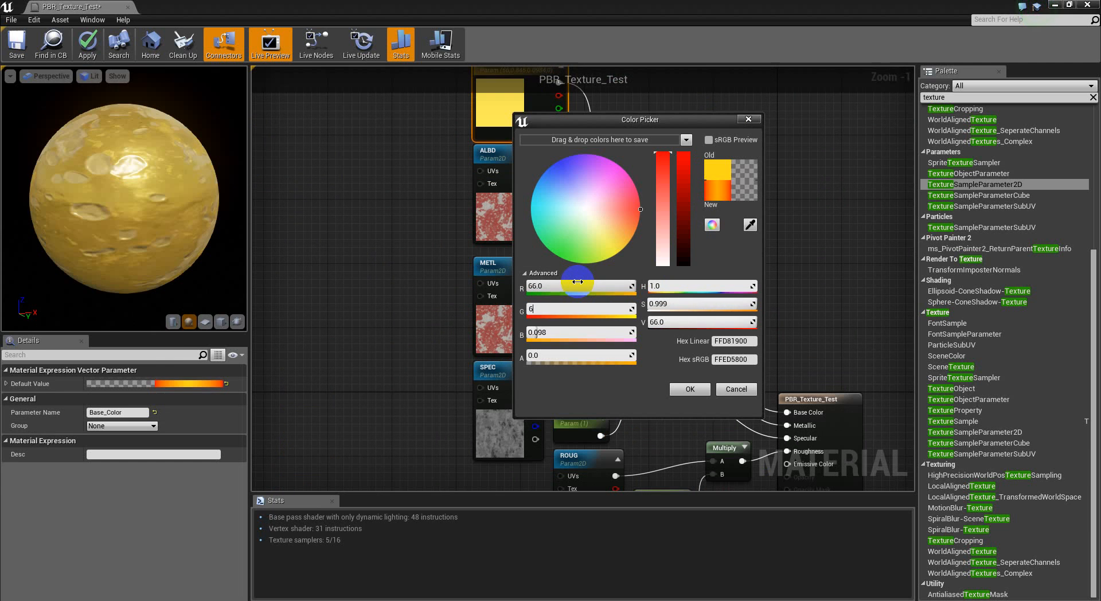
{"action": "type", "text": "6"}
{"action": "key", "text": "Tab"}
{"action": "type", "text": "66"}
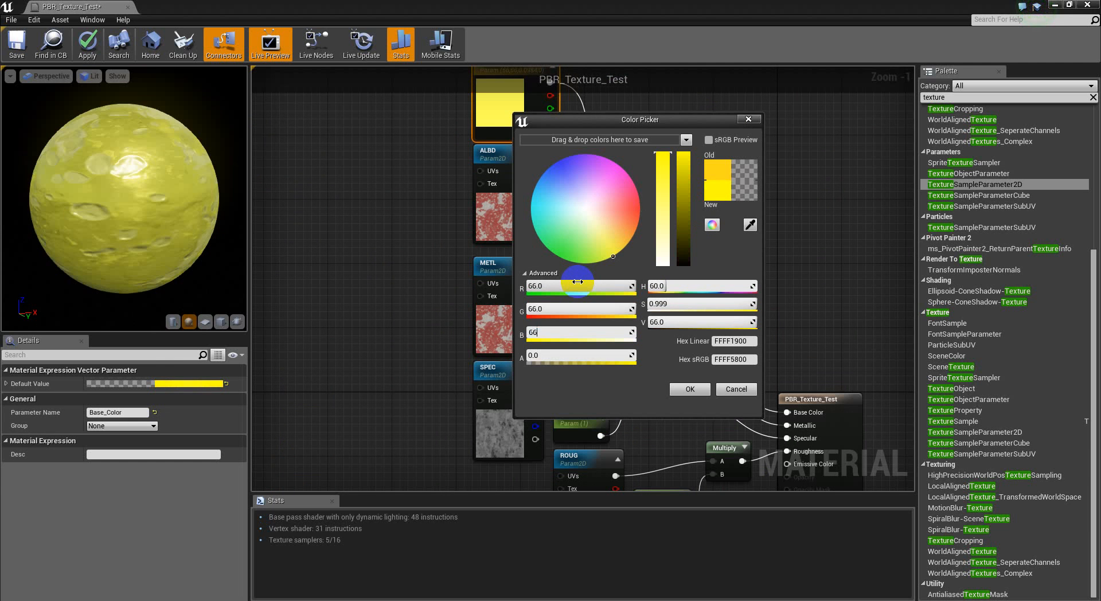
{"action": "key", "text": "Return"}
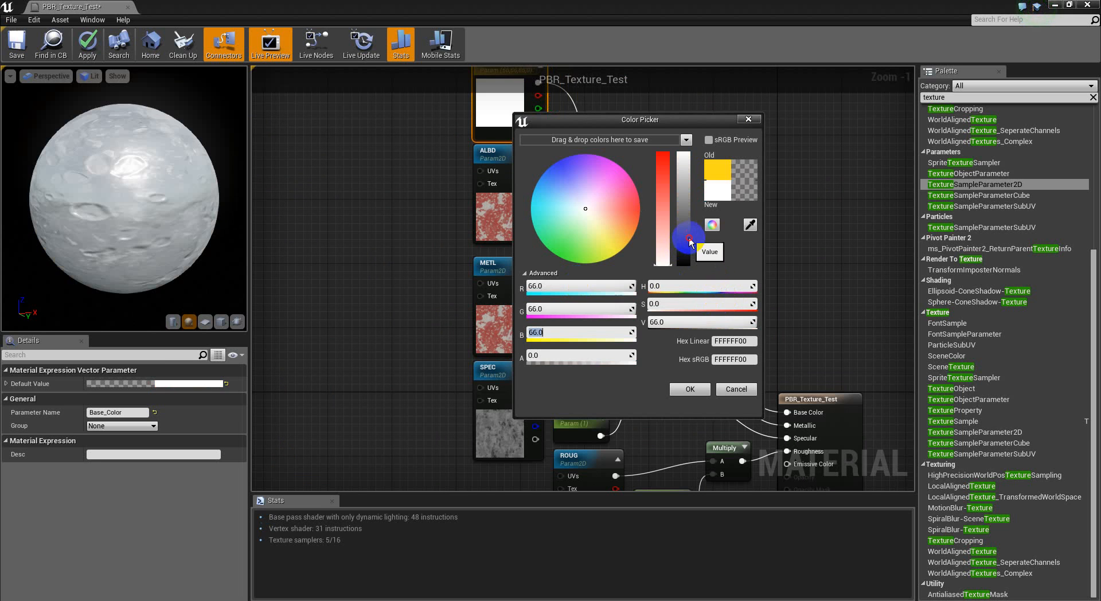
Step: Set Base_Color's saturation to 0 and try dark grey values between 0.005 and 0.255
{"action": "left_click", "coordinate": [683, 246]}
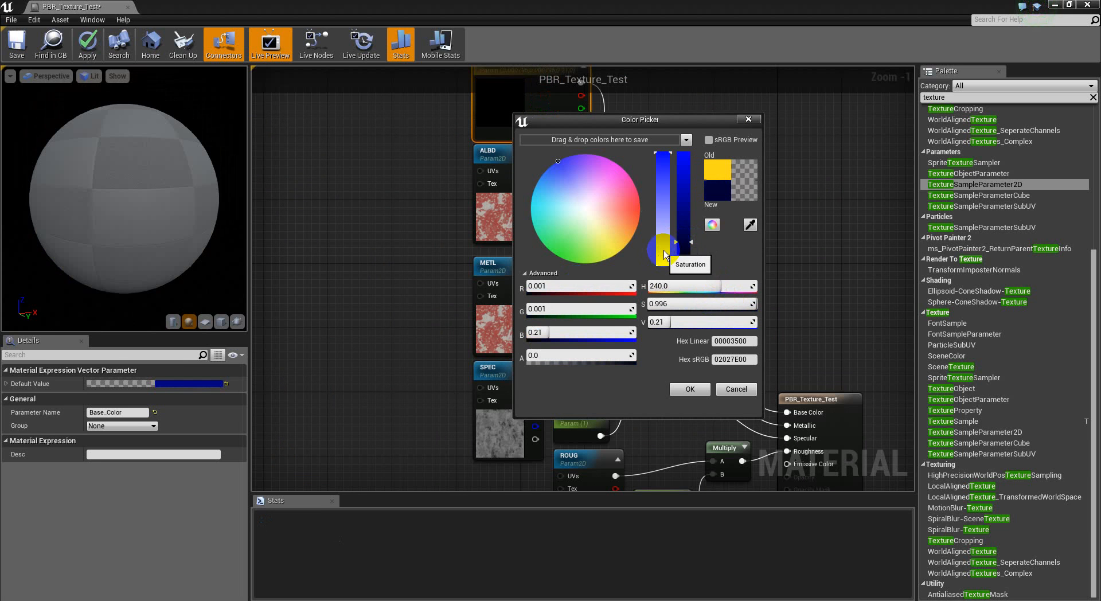
{"action": "left_click_drag", "start_coordinate": [661, 247], "coordinate": [677, 267]}
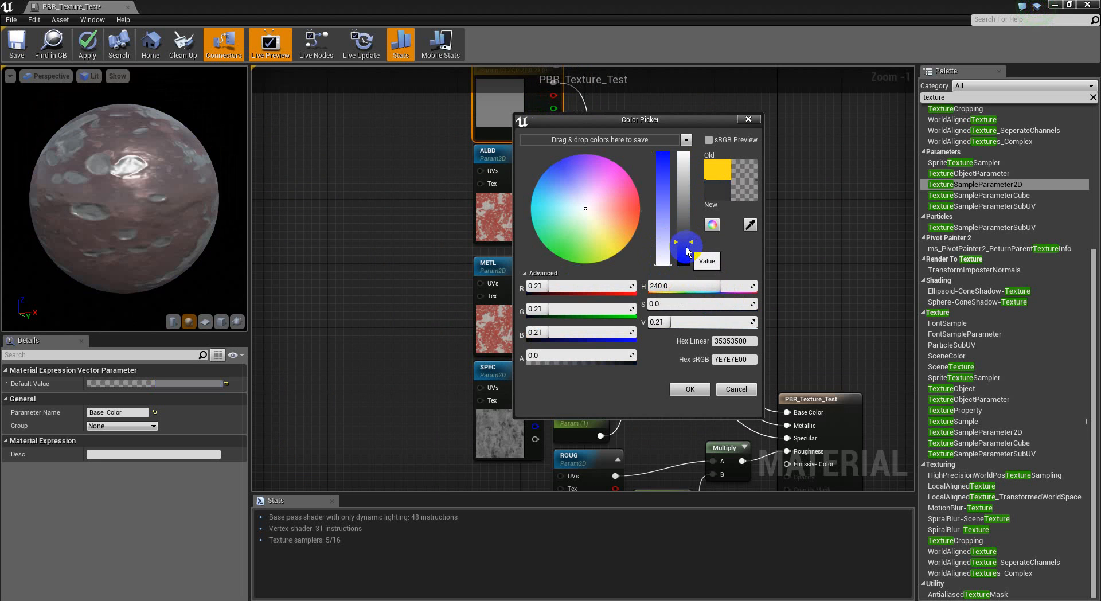
{"action": "left_click", "coordinate": [683, 252]}
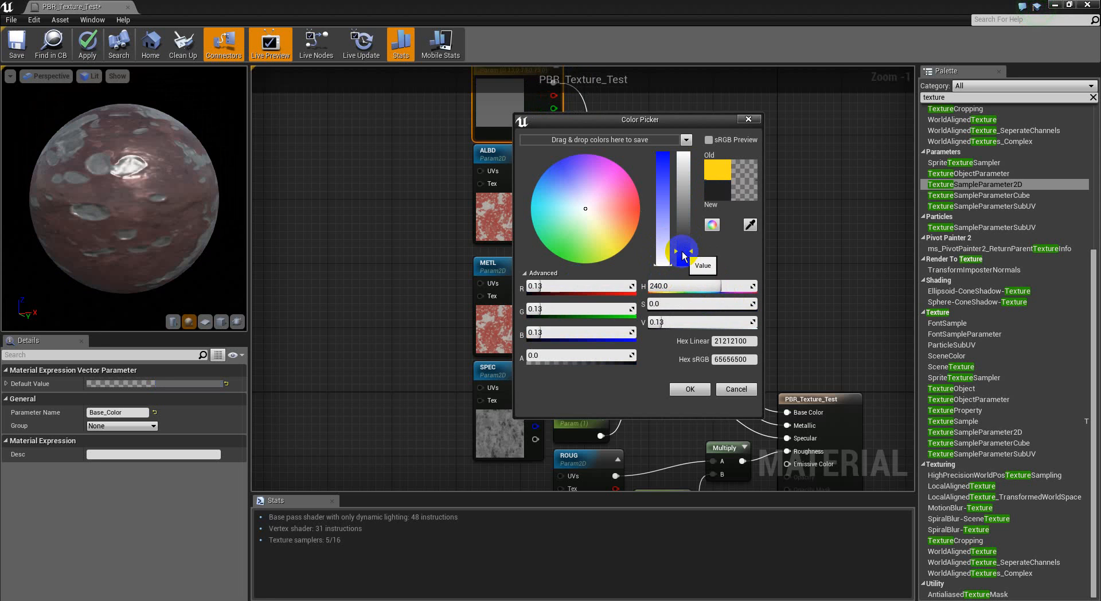
{"action": "left_click_drag", "start_coordinate": [685, 262], "coordinate": [687, 266]}
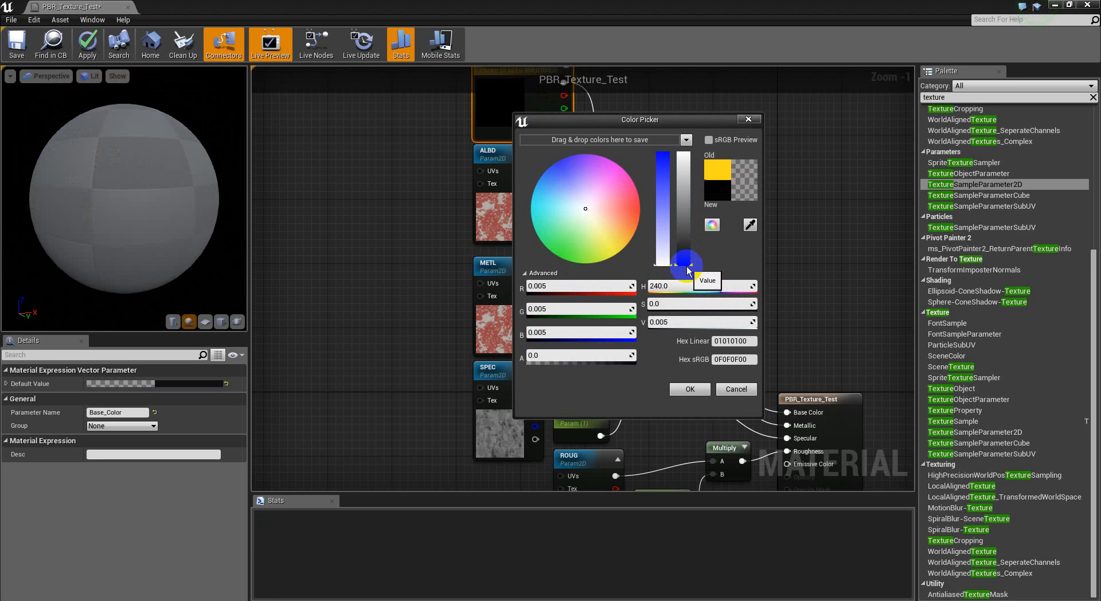
{"action": "left_click", "coordinate": [686, 245]}
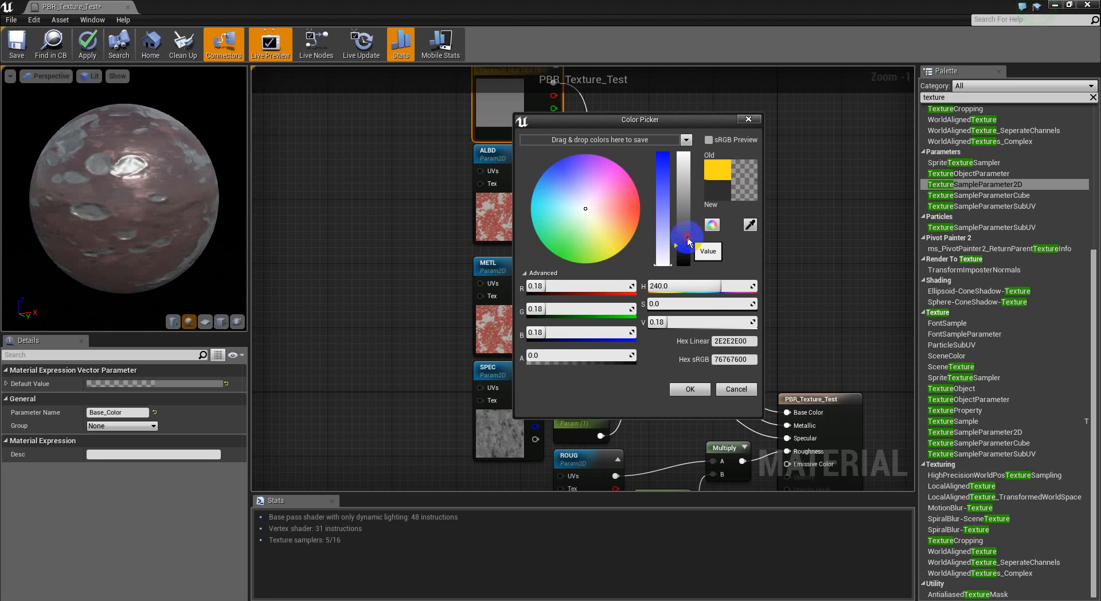
{"action": "left_click", "coordinate": [687, 239]}
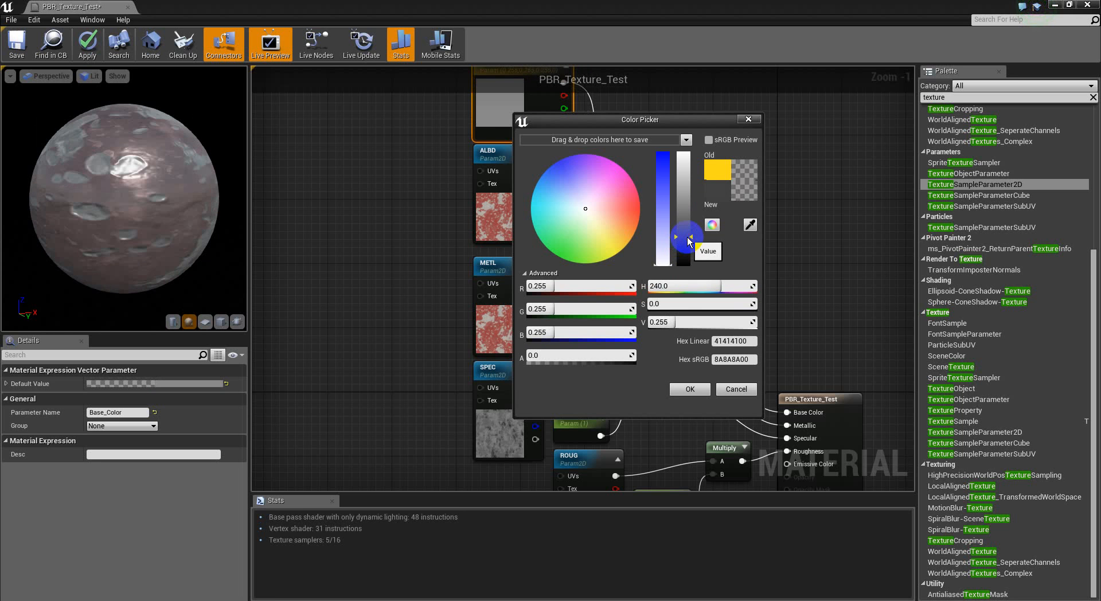
Step: Brighten the Base_Color grey to a value of 0.72, inspect the preview sphere, and accept the color
{"action": "left_click", "coordinate": [685, 206]}
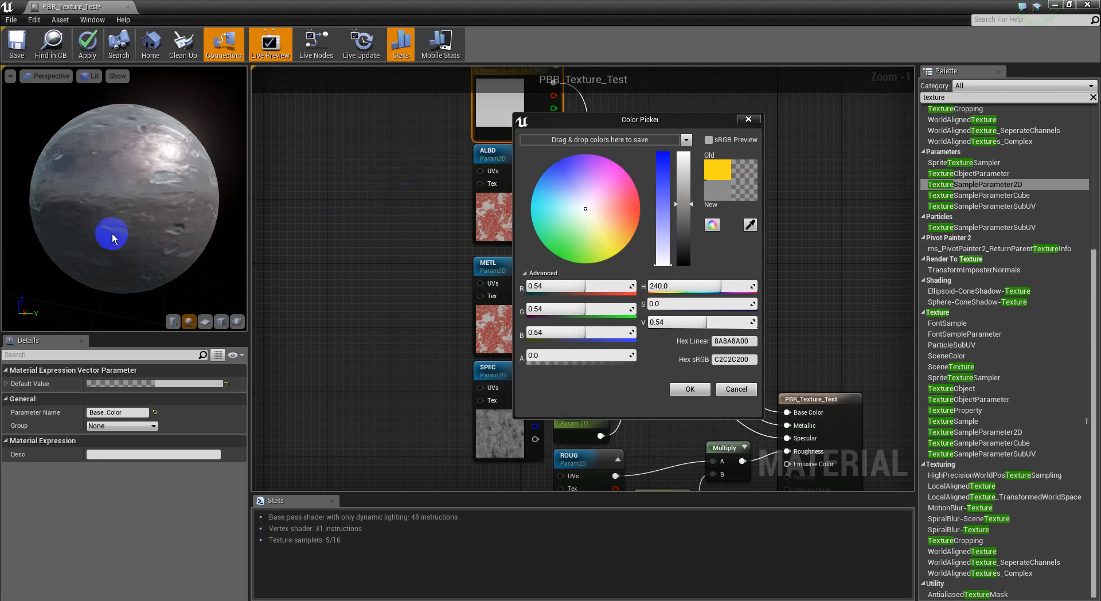
{"action": "left_click", "coordinate": [686, 185]}
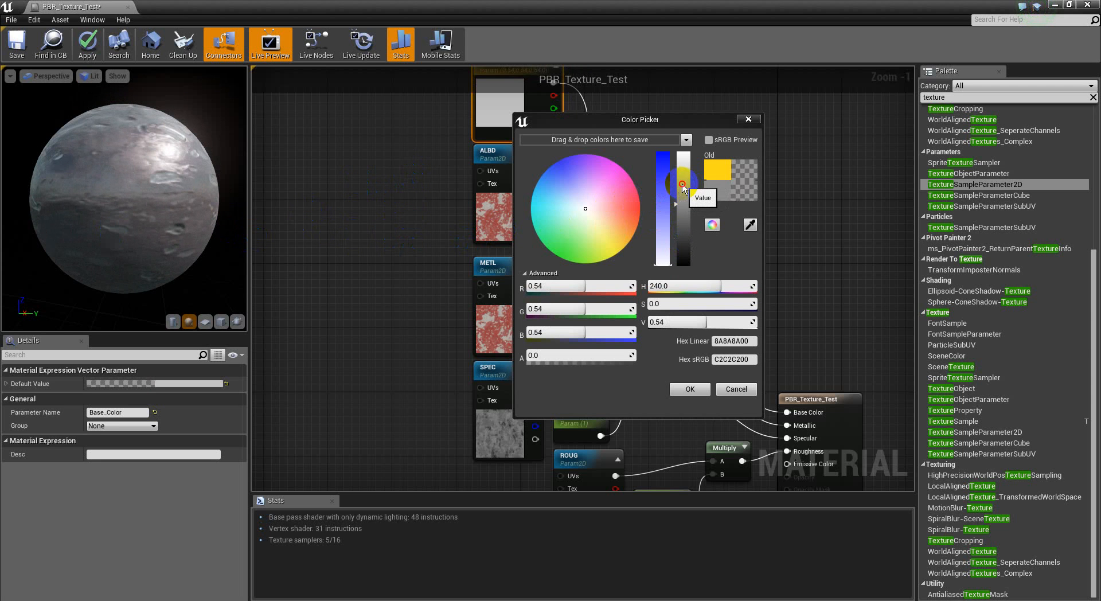
{"action": "left_click_drag", "start_coordinate": [121, 222], "coordinate": [184, 237]}
{"action": "left_click", "coordinate": [690, 389]}
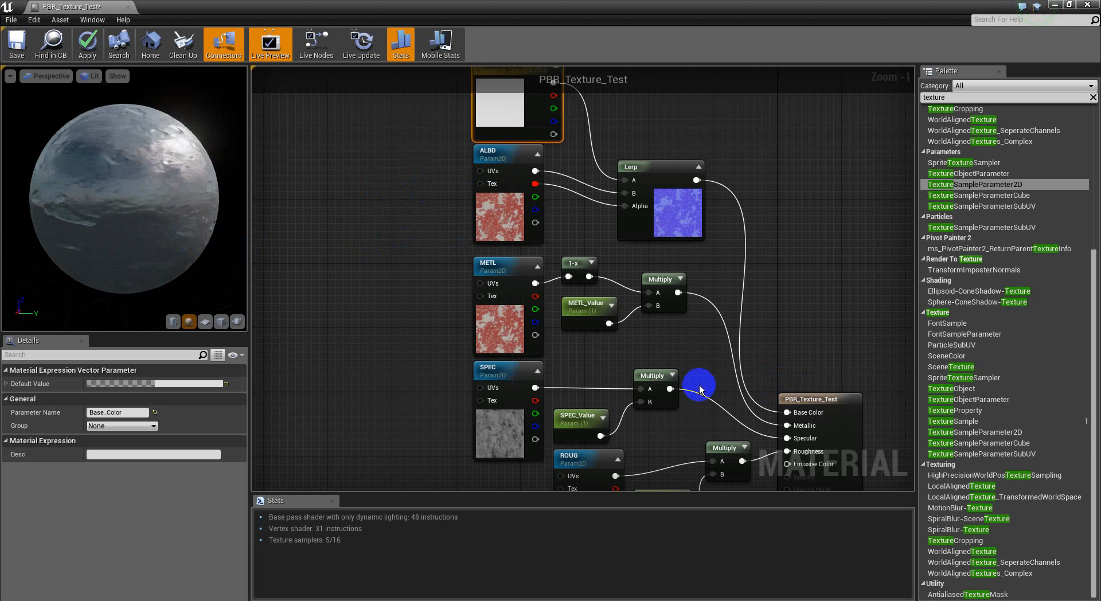
Step: Set NORL_Value's default value to 0
{"action": "right_click_drag", "start_coordinate": [766, 191], "coordinate": [752, 246]}
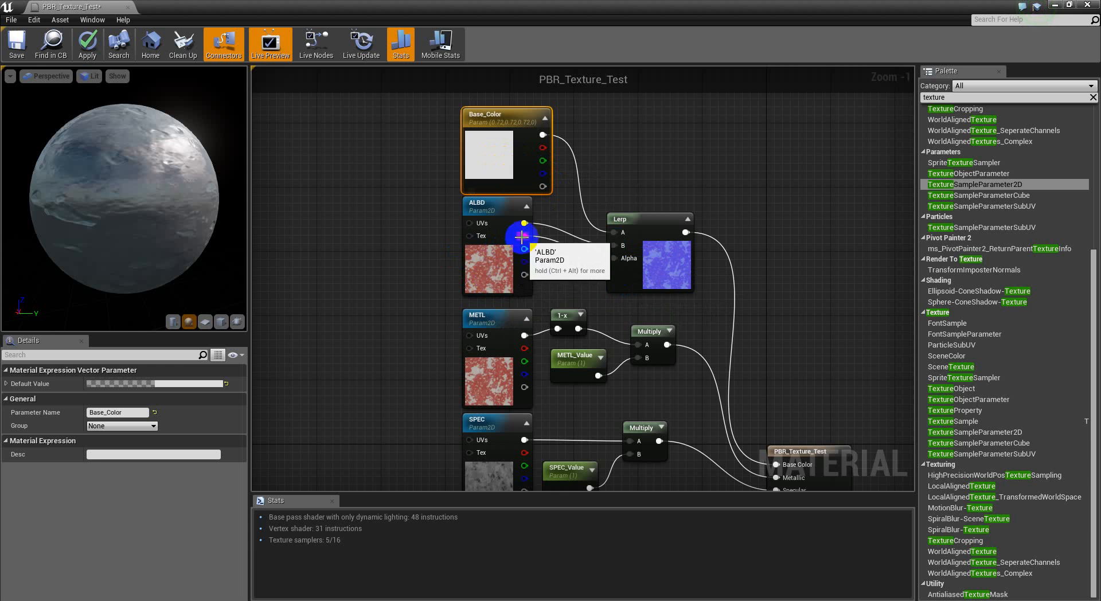
{"action": "right_click_drag", "start_coordinate": [792, 329], "coordinate": [786, 293]}
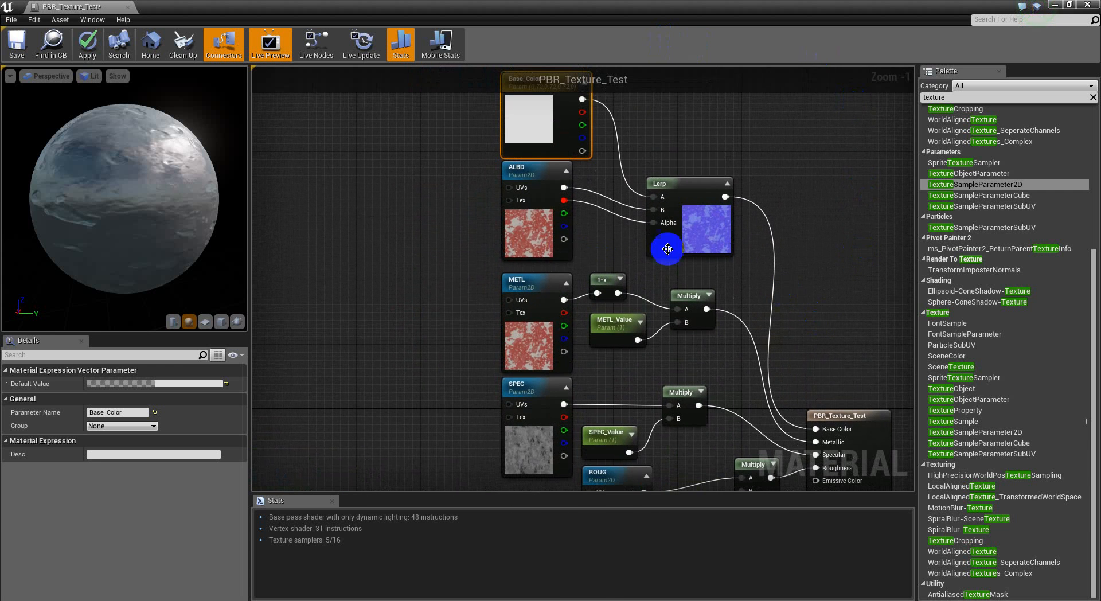
{"action": "right_click_drag", "start_coordinate": [485, 212], "coordinate": [467, 267]}
{"action": "right_click_drag", "start_coordinate": [445, 353], "coordinate": [446, 220]}
{"action": "right_click_drag", "start_coordinate": [466, 468], "coordinate": [521, 234]}
{"action": "left_click", "coordinate": [391, 247]}
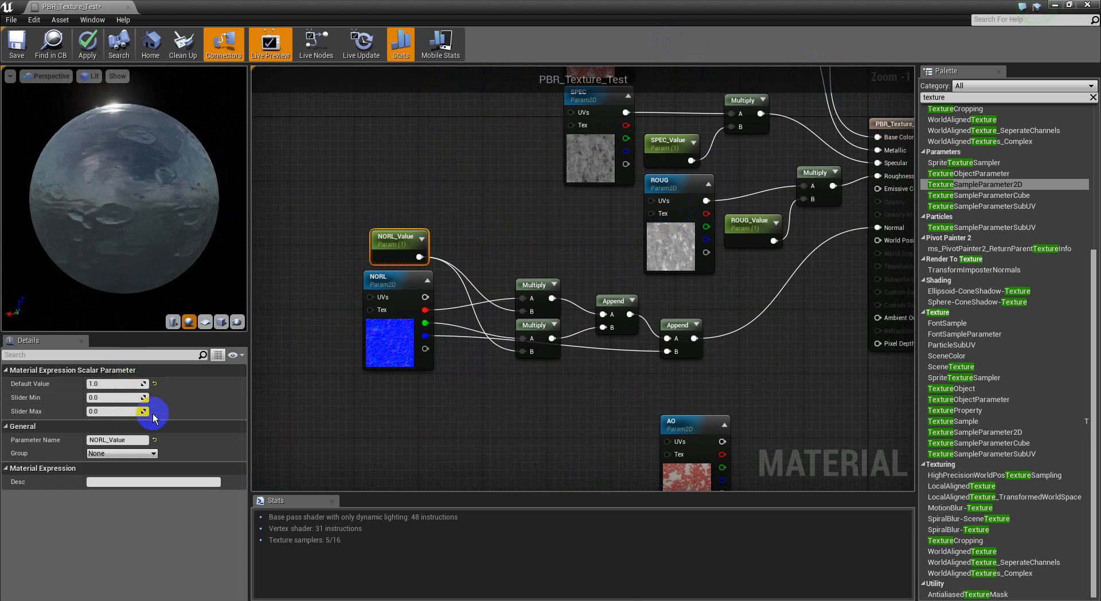
{"action": "left_click", "coordinate": [123, 382]}
{"action": "type", "text": "0"}
{"action": "key", "text": "Return"}
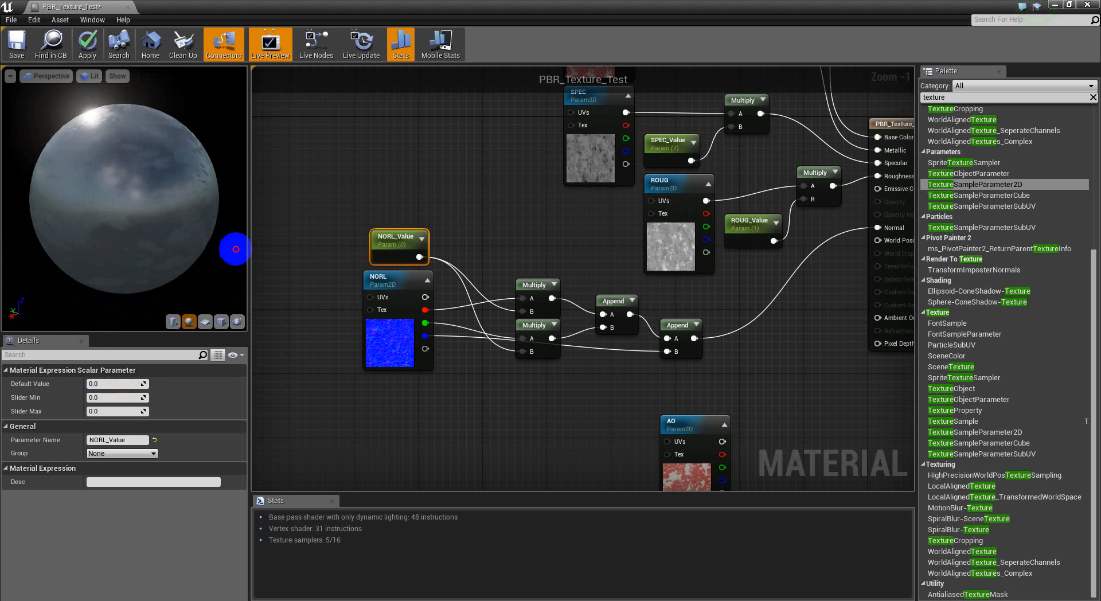
Step: Duplicate ROUG's Multiply and ROUG_Value nodes beside AO, and feed AO's RGB output into the copied Multiply's A input
{"action": "left_click_drag", "start_coordinate": [450, 221], "coordinate": [832, 218]}
{"action": "left_click", "coordinate": [532, 246]}
{"action": "right_click_drag", "start_coordinate": [612, 386], "coordinate": [646, 241]}
{"action": "left_click_drag", "start_coordinate": [647, 227], "coordinate": [599, 161]}
{"action": "key", "text": "ctrl+v"}
{"action": "right_click_drag", "start_coordinate": [625, 366], "coordinate": [610, 314]}
{"action": "left_click_drag", "start_coordinate": [676, 298], "coordinate": [539, 379]}
Step: Rename the copied ROUG_Value parameter beside AO to AO_Value
{"action": "left_click", "coordinate": [597, 428]}
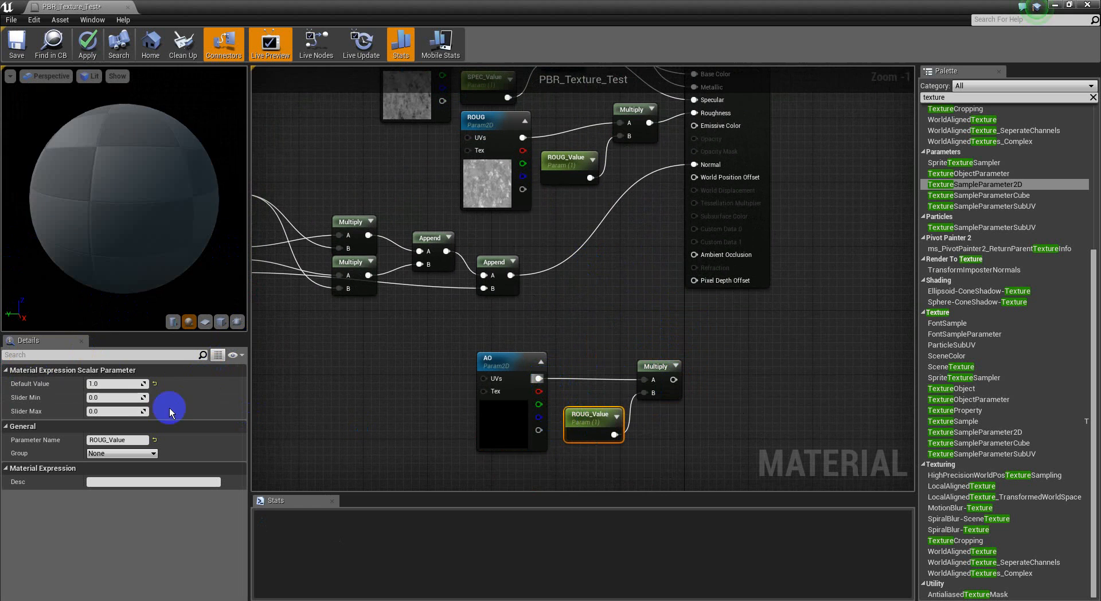
{"action": "left_click", "coordinate": [108, 440]}
{"action": "left_click", "coordinate": [108, 440]}
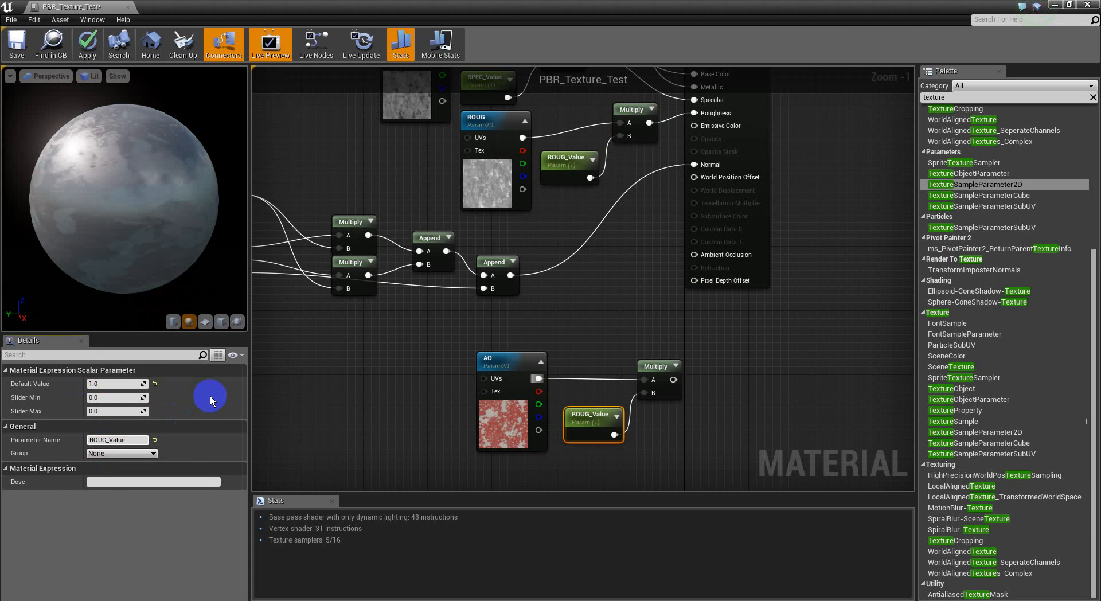
{"action": "key", "text": "BackSpace"}
{"action": "key", "text": "BackSpace"}
{"action": "key", "text": "BackSpace"}
{"action": "key", "text": "BackSpace"}
{"action": "type", "text": "AO"}
{"action": "key", "text": "Return"}
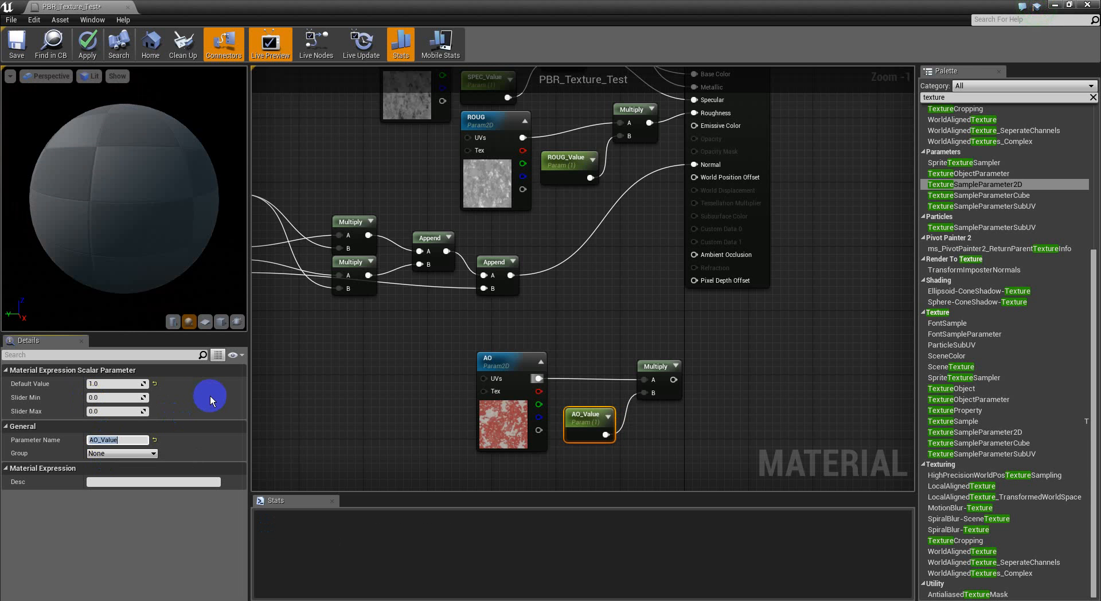
Step: Assign the PaintedConcrete_AO texture to the AO parameter
{"action": "left_click", "coordinate": [501, 412]}
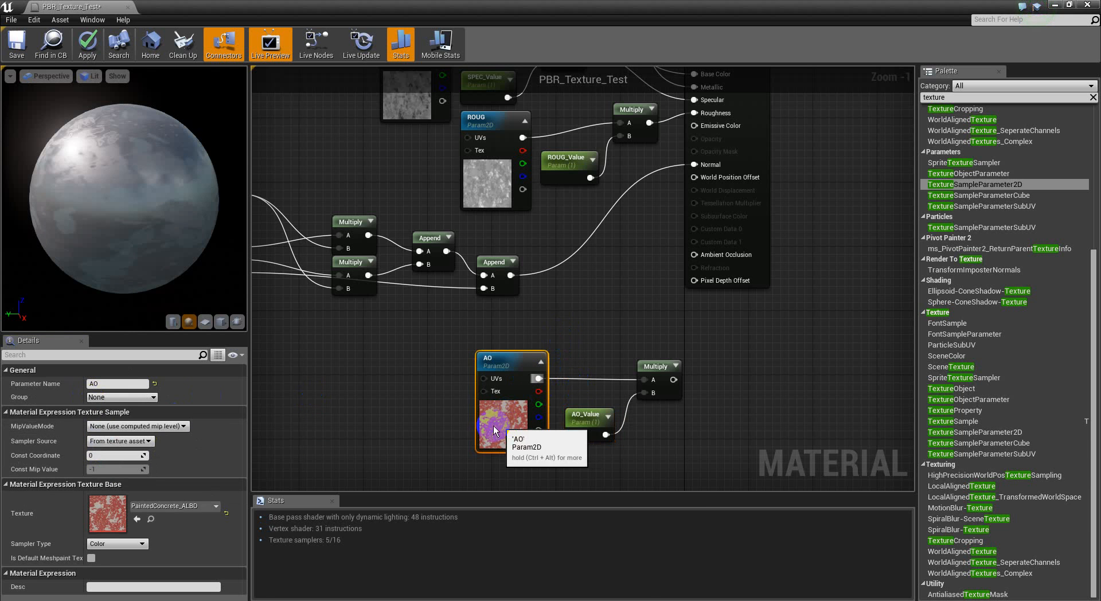
{"action": "left_click", "coordinate": [199, 507]}
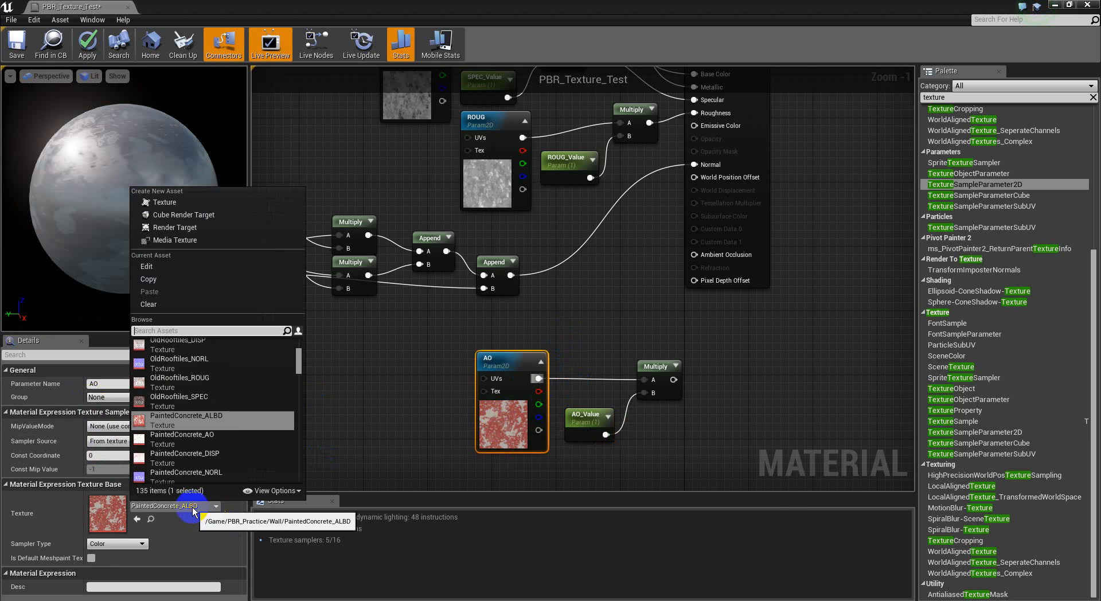
{"action": "left_click", "coordinate": [222, 439]}
Step: Connect AO's Multiply to the material's Ambient Occlusion input, and move the three AO nodes up closer to the normal-map nodes
{"action": "left_click_drag", "start_coordinate": [695, 254], "coordinate": [674, 380]}
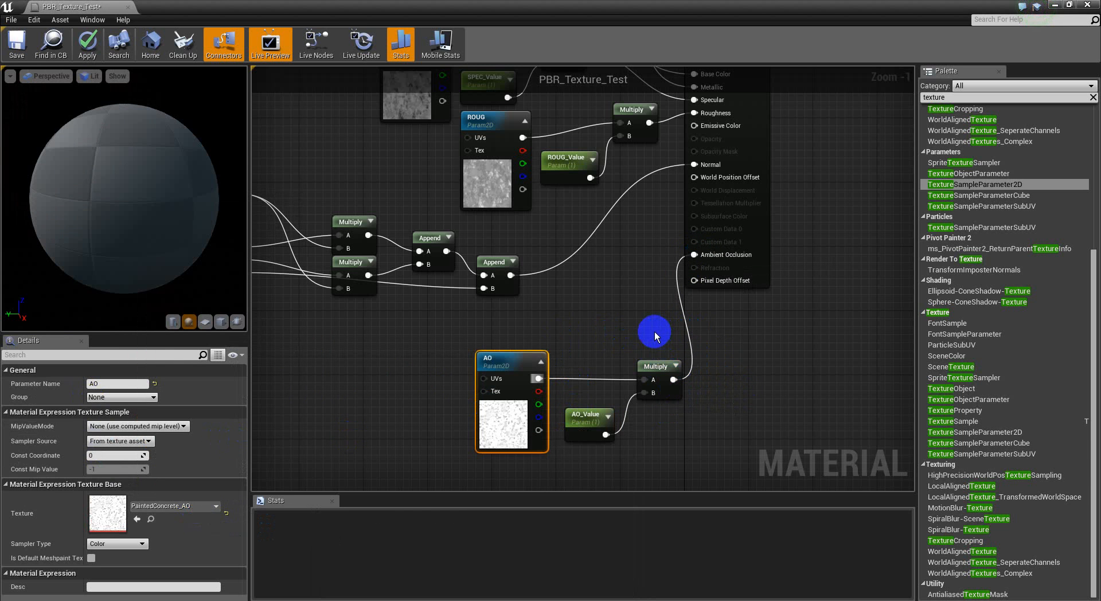
{"action": "left_click_drag", "start_coordinate": [652, 332], "coordinate": [485, 451]}
{"action": "left_click_drag", "start_coordinate": [649, 366], "coordinate": [585, 342]}
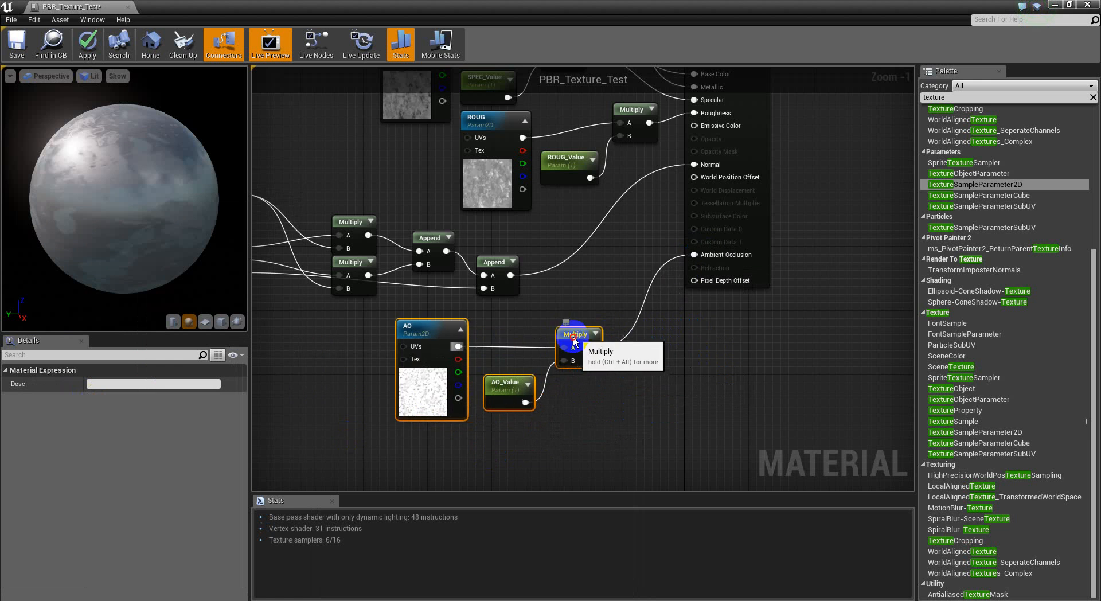
Step: Shift the texture node groups down relative to the material's result node, and move the roughness Multiply down in line with ROUG
{"action": "scroll", "coordinate": [646, 386], "scroll_direction": "down", "scroll_amount": 4}
{"action": "right_click_drag", "start_coordinate": [508, 264], "coordinate": [505, 285]}
{"action": "left_click_drag", "start_coordinate": [644, 129], "coordinate": [447, 429]}
{"action": "mouse_move", "coordinate": [593, 313]}
{"action": "left_mouse_down"}
{"action": "mouse_move", "coordinate": [570, 337]}
{"action": "mouse_move", "coordinate": [592, 328]}
{"action": "left_mouse_up"}
{"action": "left_click", "coordinate": [659, 329]}
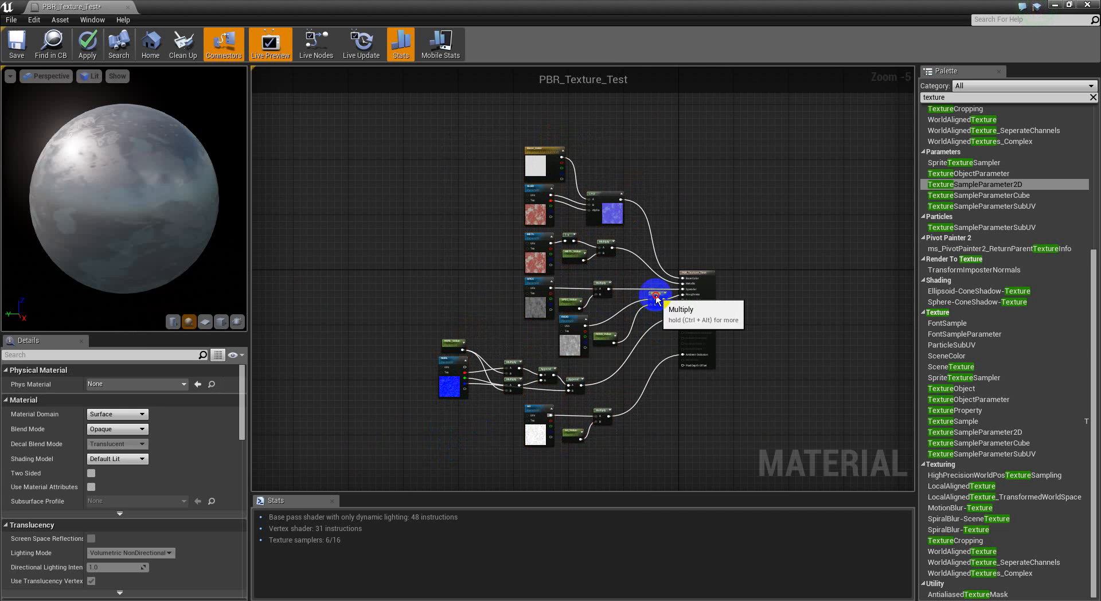
{"action": "left_click_drag", "start_coordinate": [656, 297], "coordinate": [642, 315]}
{"action": "left_click_drag", "start_coordinate": [656, 121], "coordinate": [373, 467]}
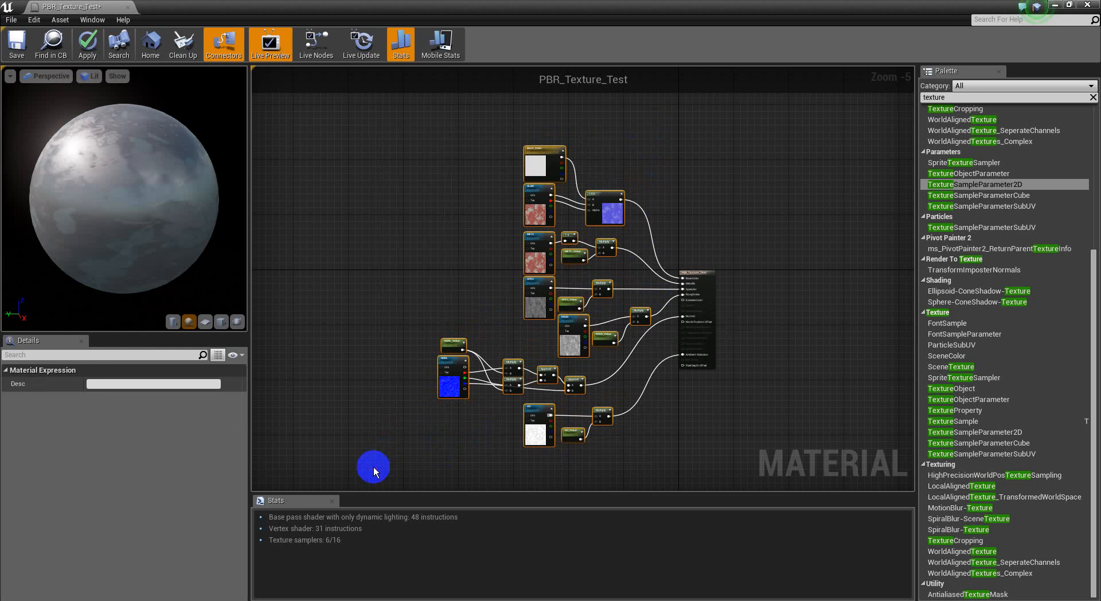
{"action": "left_click", "coordinate": [687, 195]}
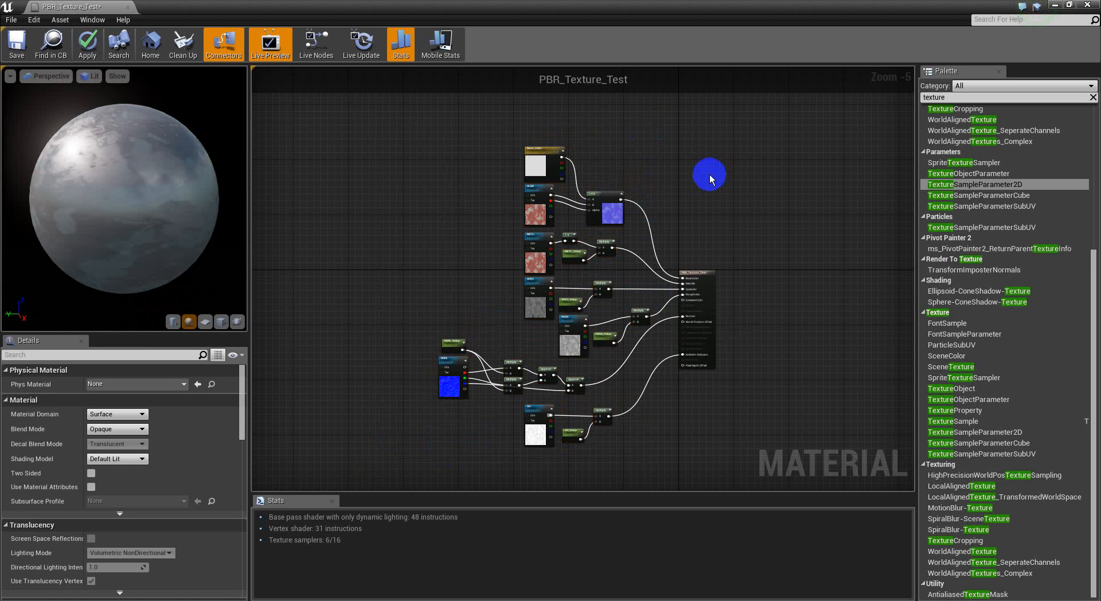